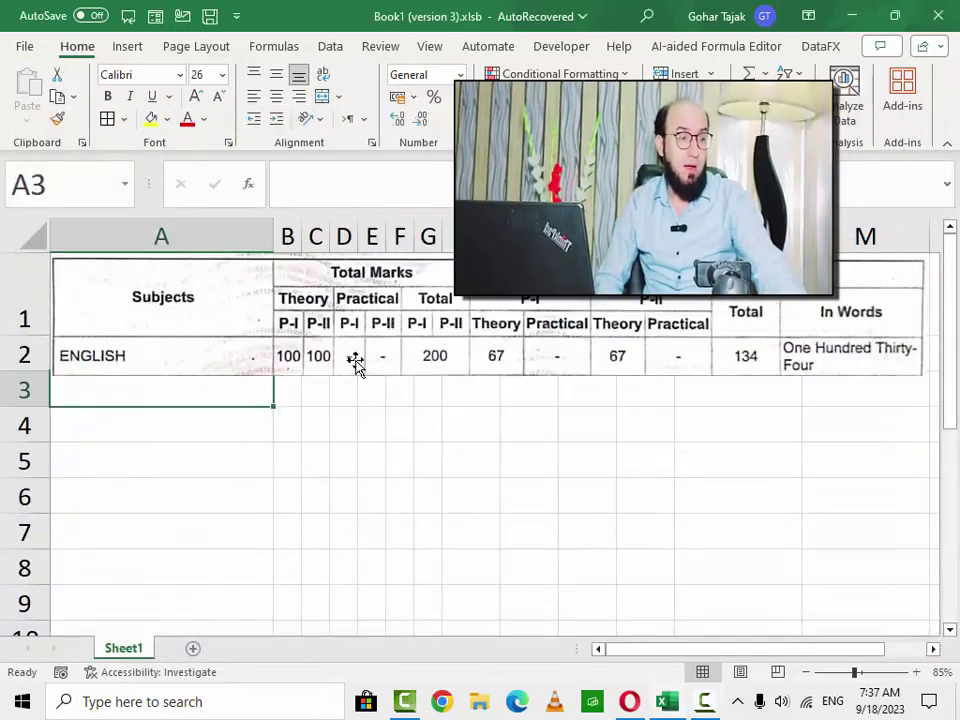
# Set columns A to M to one equal width and line the marks-table picture up with the edge of column A
pyautogui.click(355, 362)
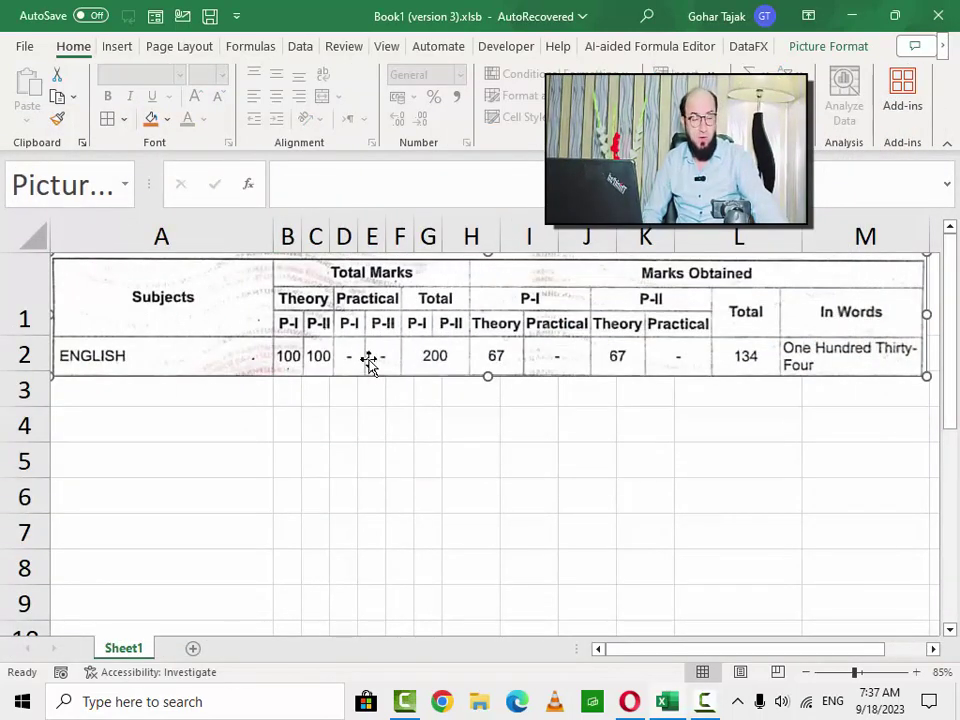
pyautogui.moveTo(469, 354); pyautogui.dragTo(467, 315)
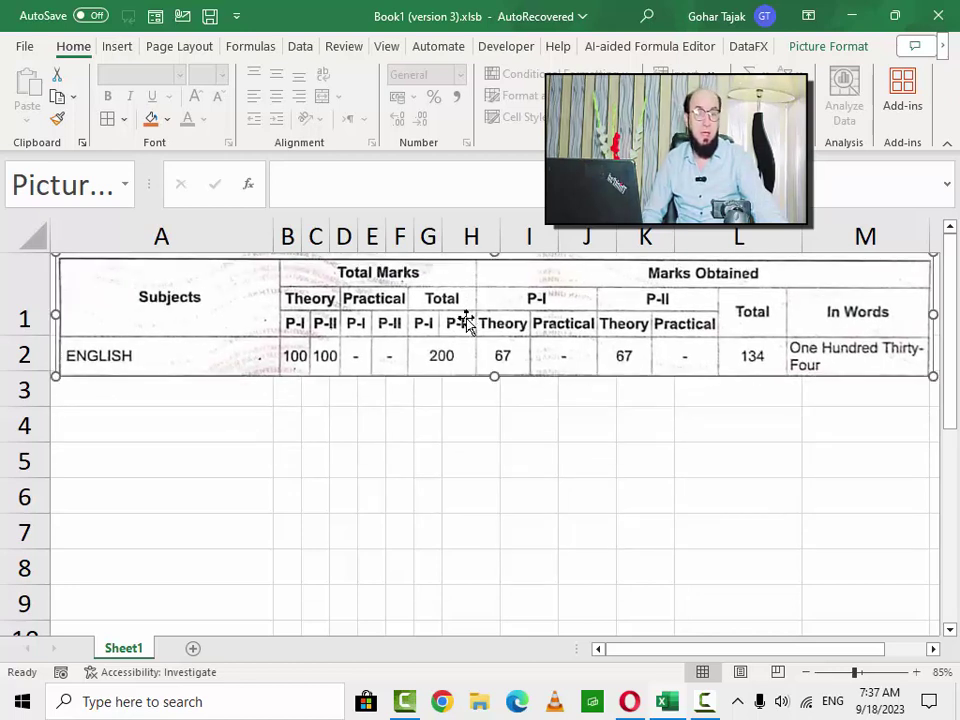
pyautogui.moveTo(216, 232); pyautogui.dragTo(859, 236)
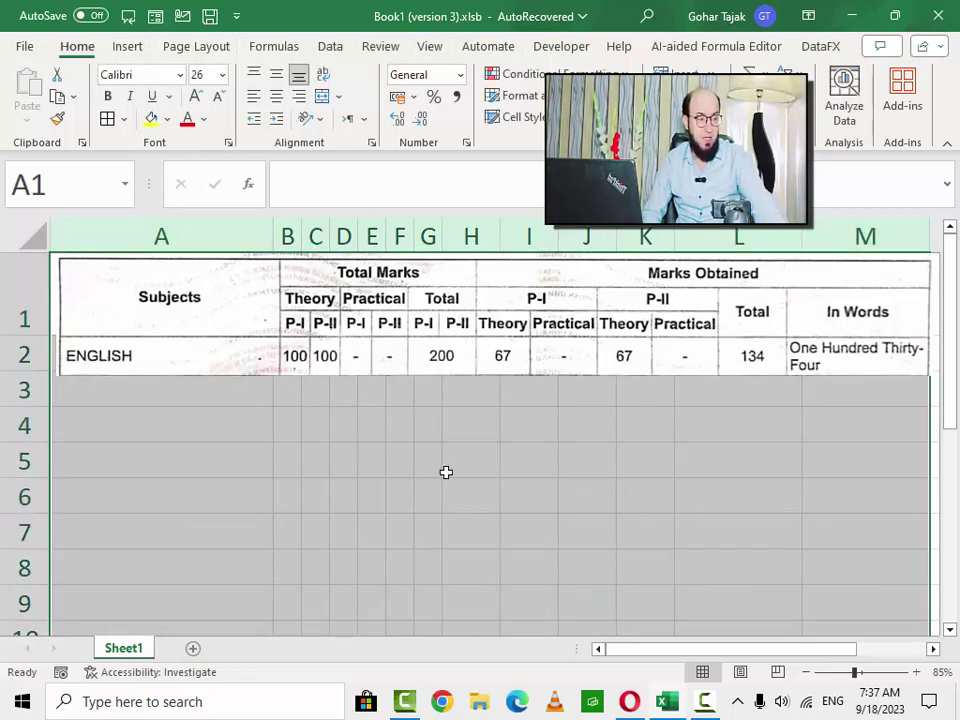
pyautogui.press('alt')
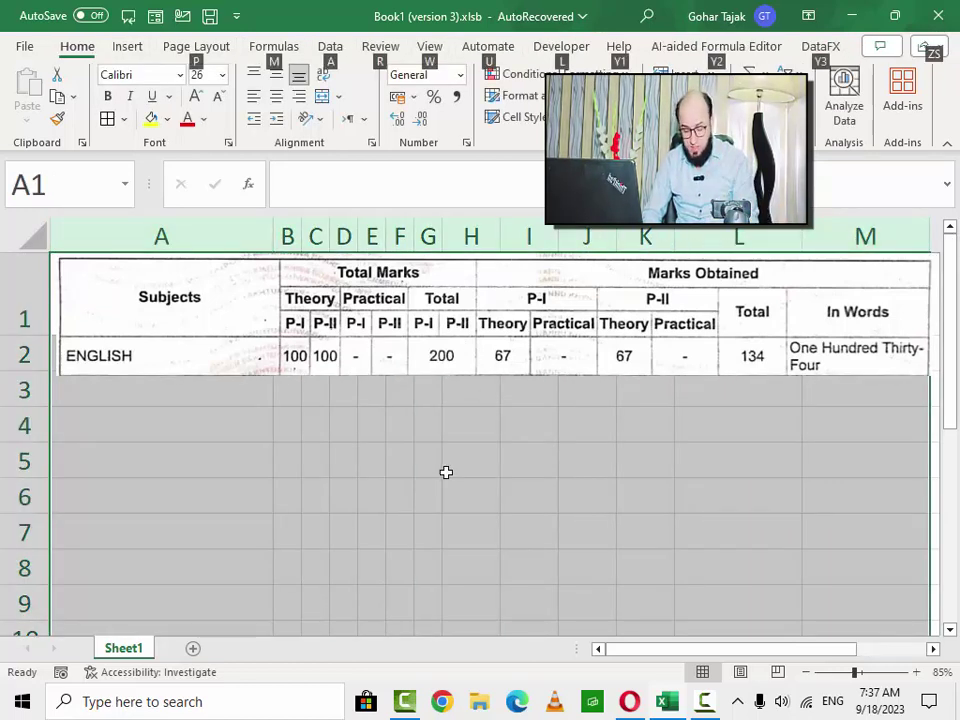
pyautogui.press('o')
pyautogui.press('c')
pyautogui.write('w')
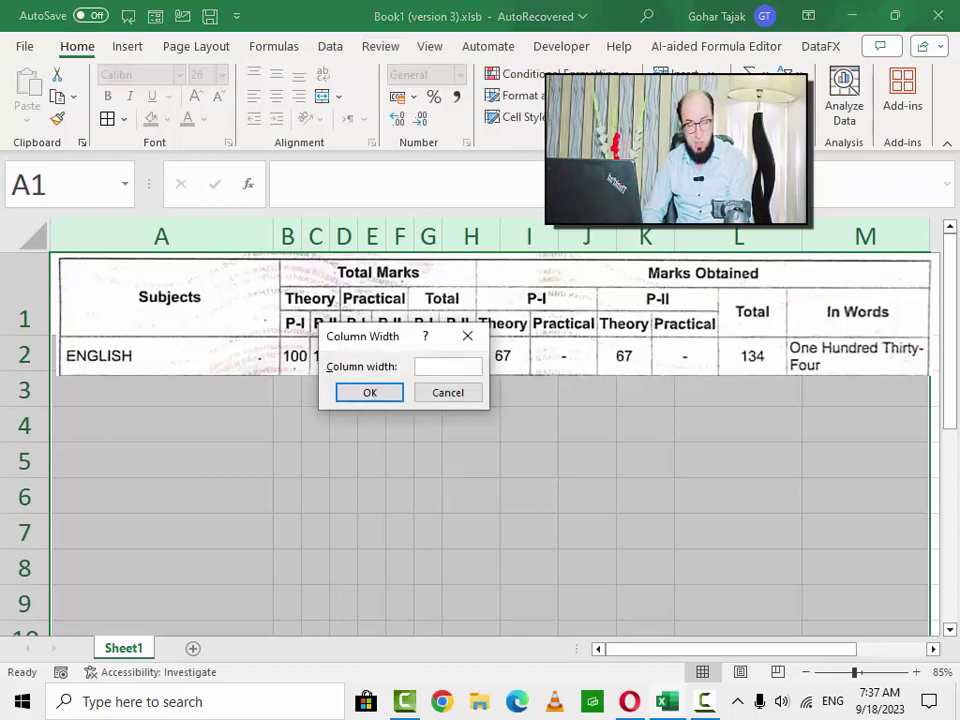
pyautogui.write('38')
pyautogui.press('Return')
pyautogui.click(425, 472)
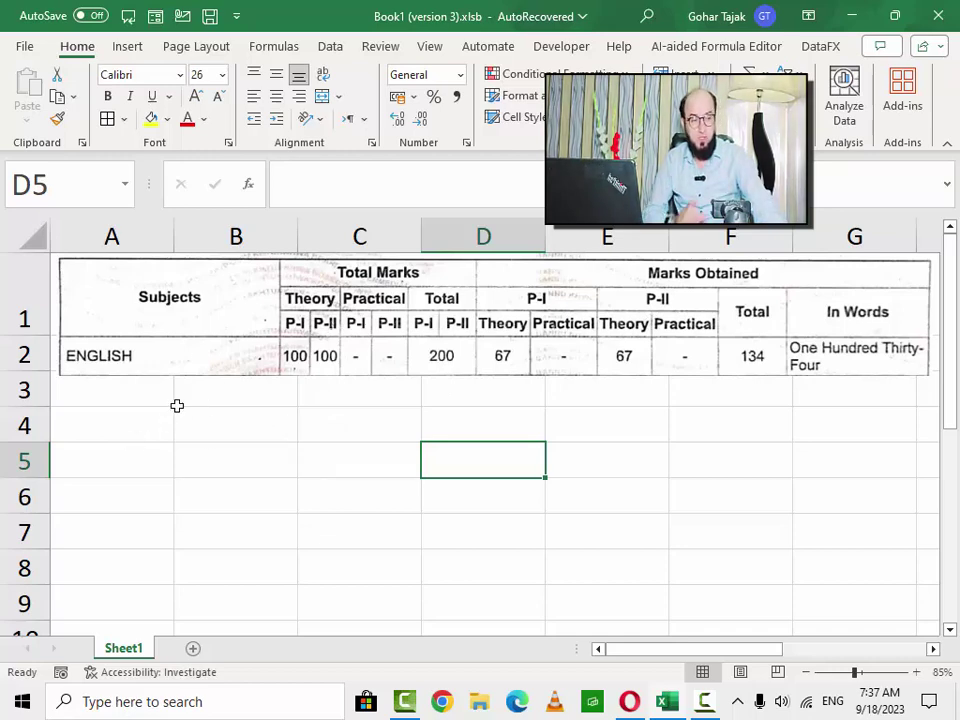
pyautogui.moveTo(392, 356); pyautogui.dragTo(389, 300)
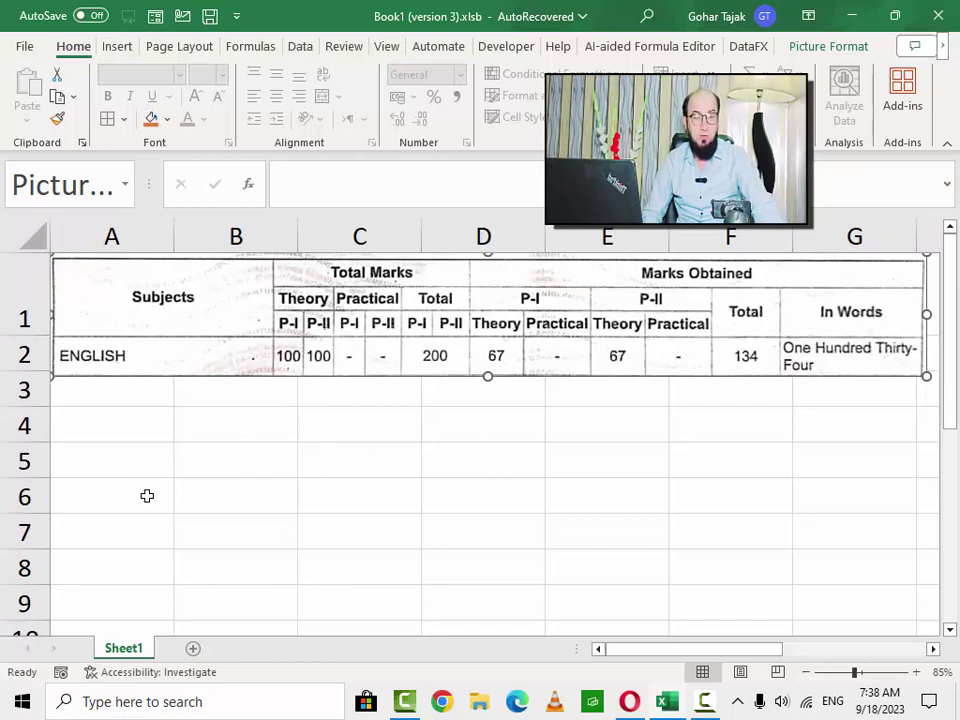
# Enter English, 100, 100, 0 and 200 in cells A7 to E7 as the subject's total-marks row
pyautogui.click(144, 529)
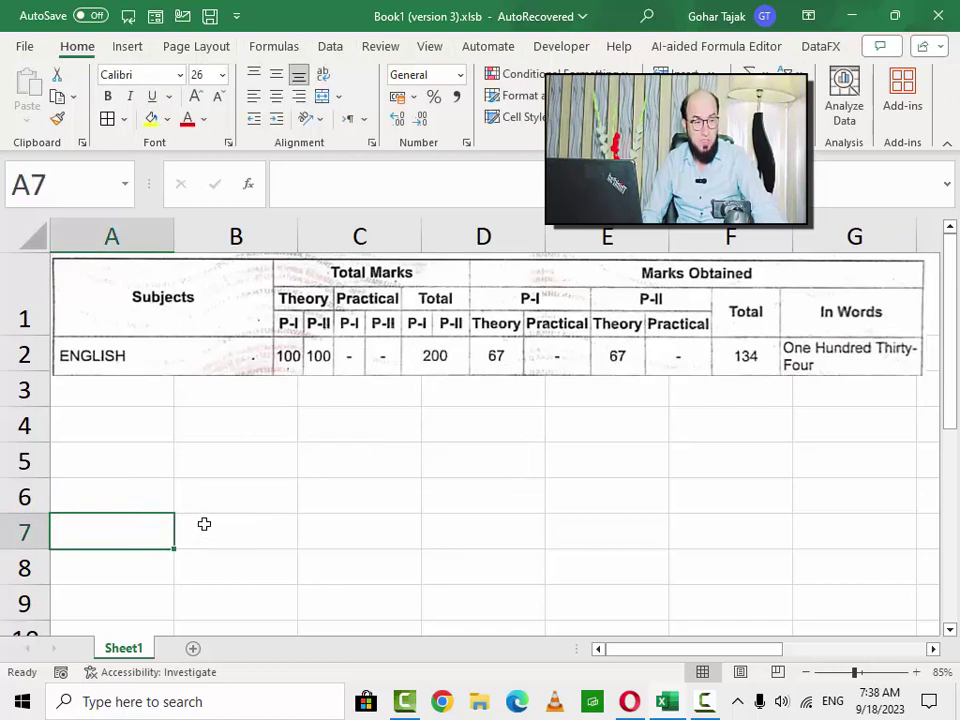
pyautogui.write('English')
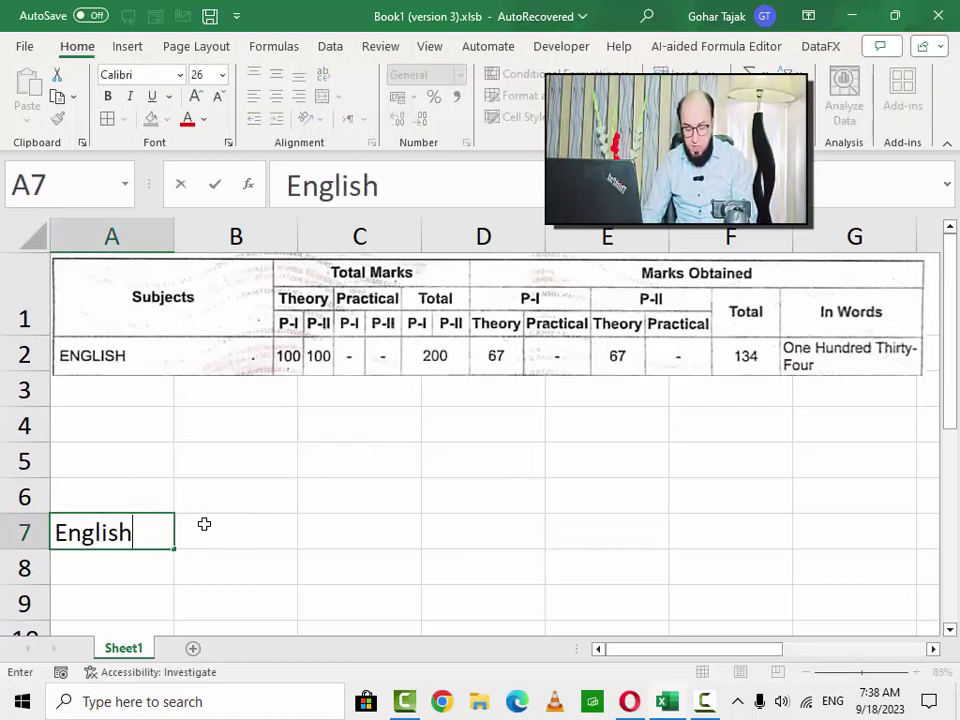
pyautogui.press('Tab')
pyautogui.write('100')
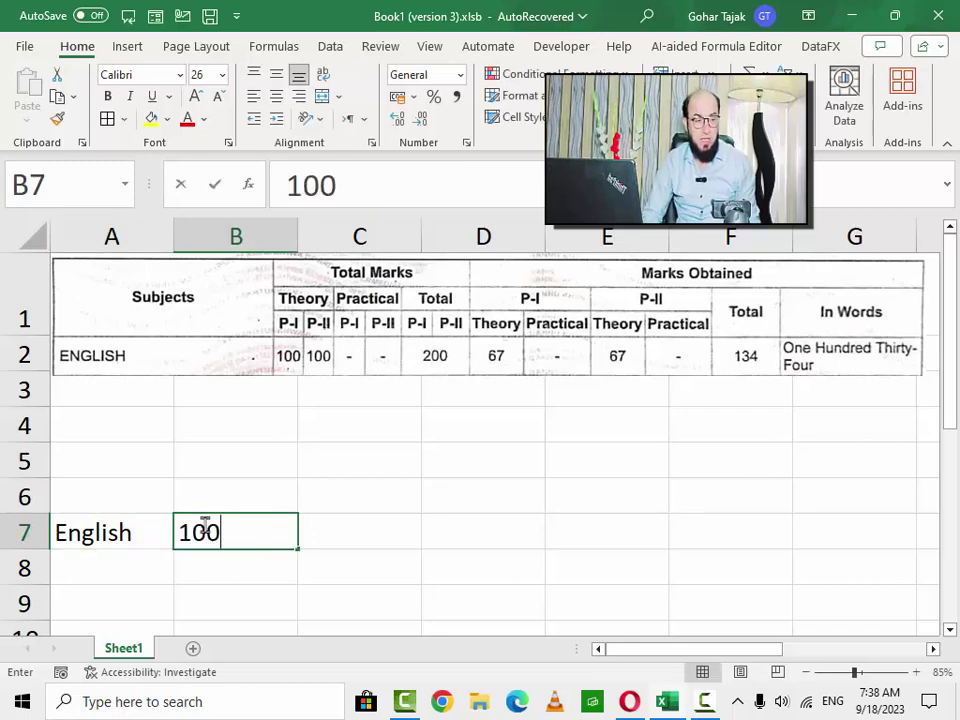
pyautogui.press('Tab')
pyautogui.write('100')
pyautogui.press('Tab')
pyautogui.write('0')
pyautogui.press('Tab')
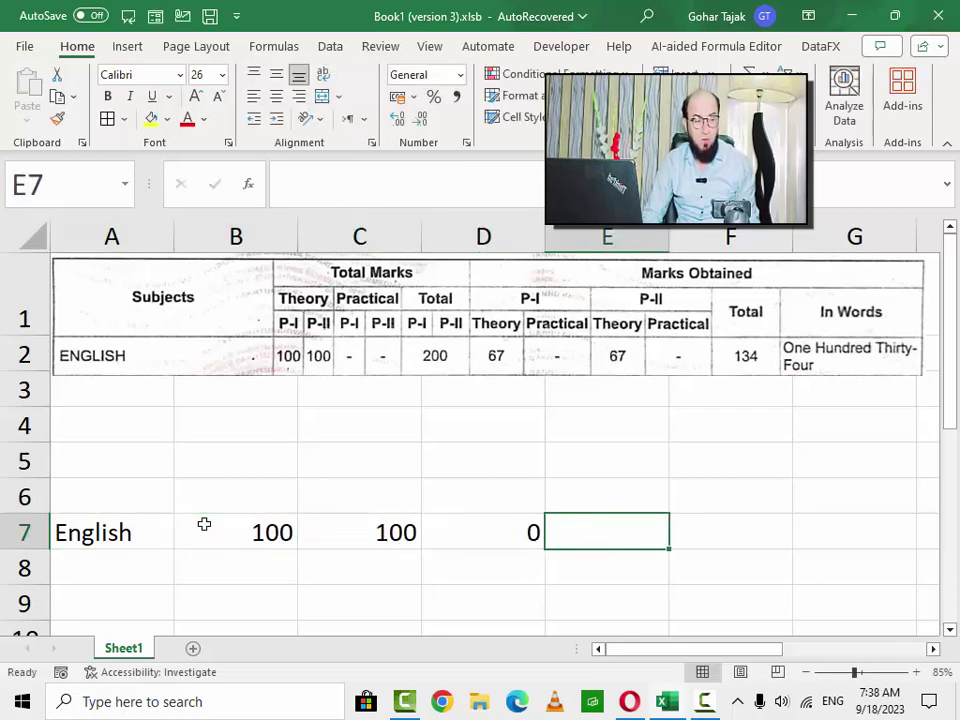
pyautogui.write('200')
pyautogui.hotkey('ctrl', 'Return')
# Merge and center cells E7 and F7 so the value 200 spans both Total columns
pyautogui.hotkey('shift', 'Right')
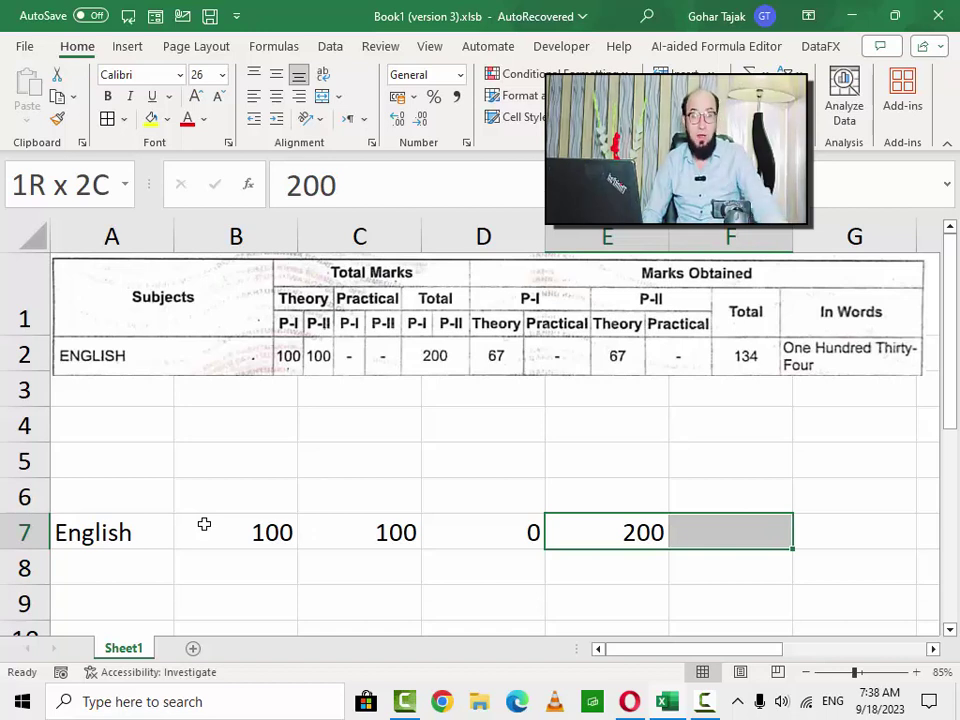
pyautogui.click(437, 358)
pyautogui.moveTo(625, 532); pyautogui.dragTo(672, 522)
pyautogui.click(322, 96)
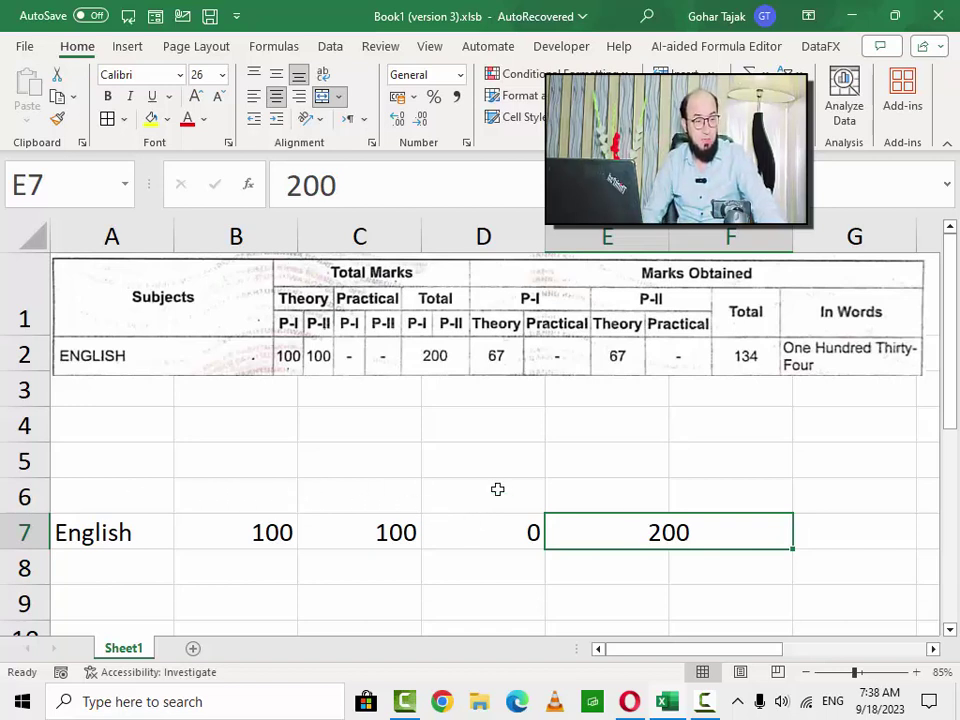
# Narrow columns B to F equally, keeping the three-digit marks readable
pyautogui.moveTo(261, 531); pyautogui.dragTo(645, 532)
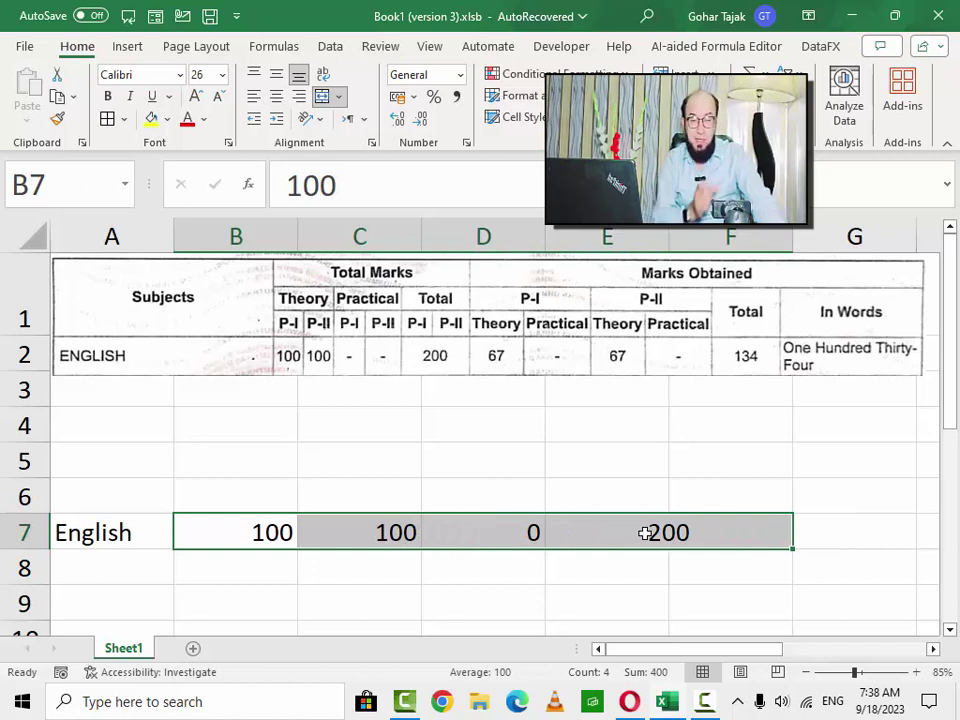
pyautogui.moveTo(276, 238); pyautogui.dragTo(697, 223)
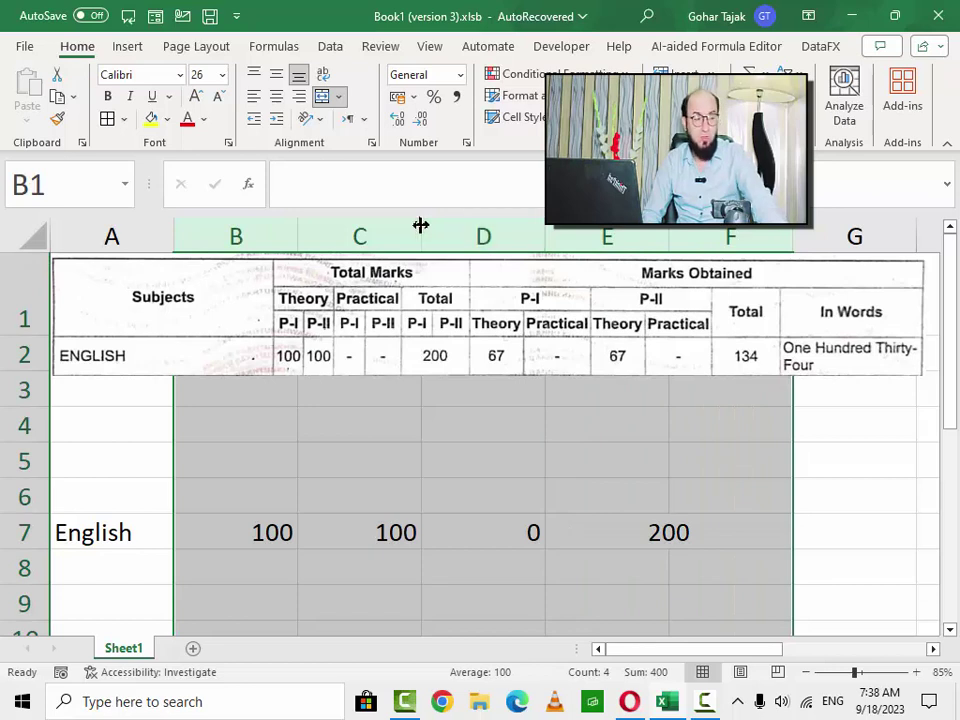
pyautogui.moveTo(421, 225); pyautogui.dragTo(328, 231)
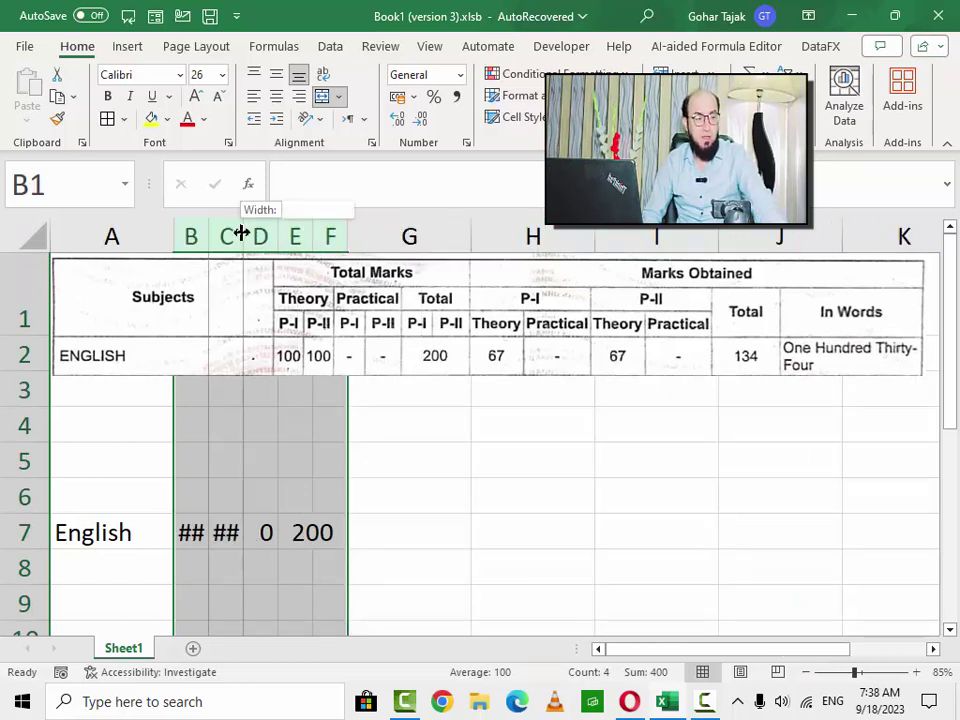
pyautogui.moveTo(241, 233); pyautogui.dragTo(288, 236)
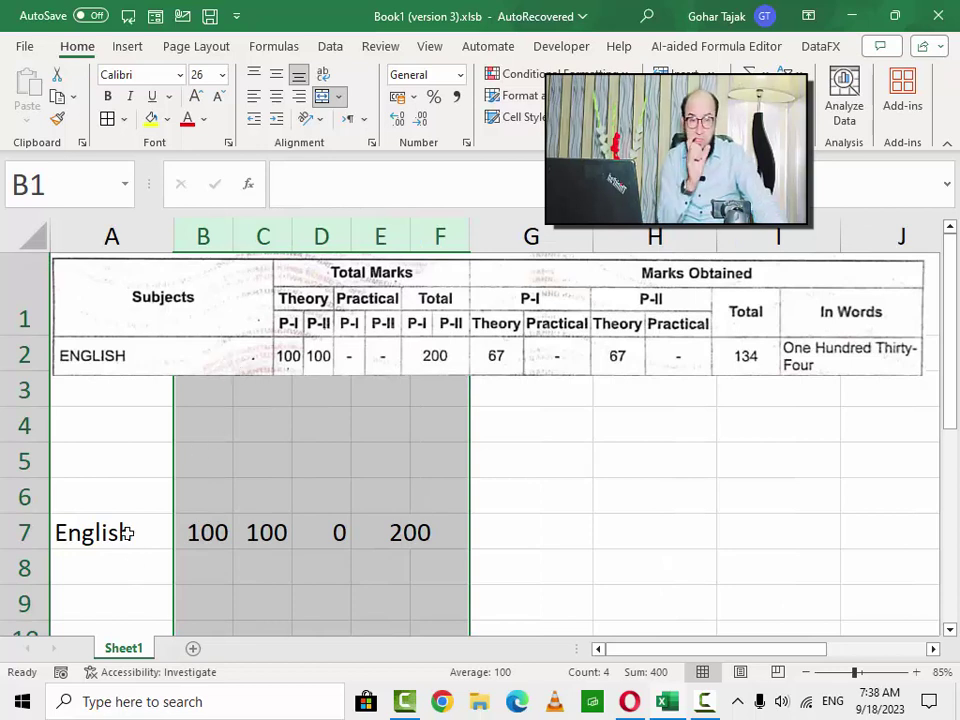
# Set the font size of cells A4:J9 to 12 and narrow columns B to F further to suit the smaller text
pyautogui.moveTo(116, 429); pyautogui.dragTo(848, 604)
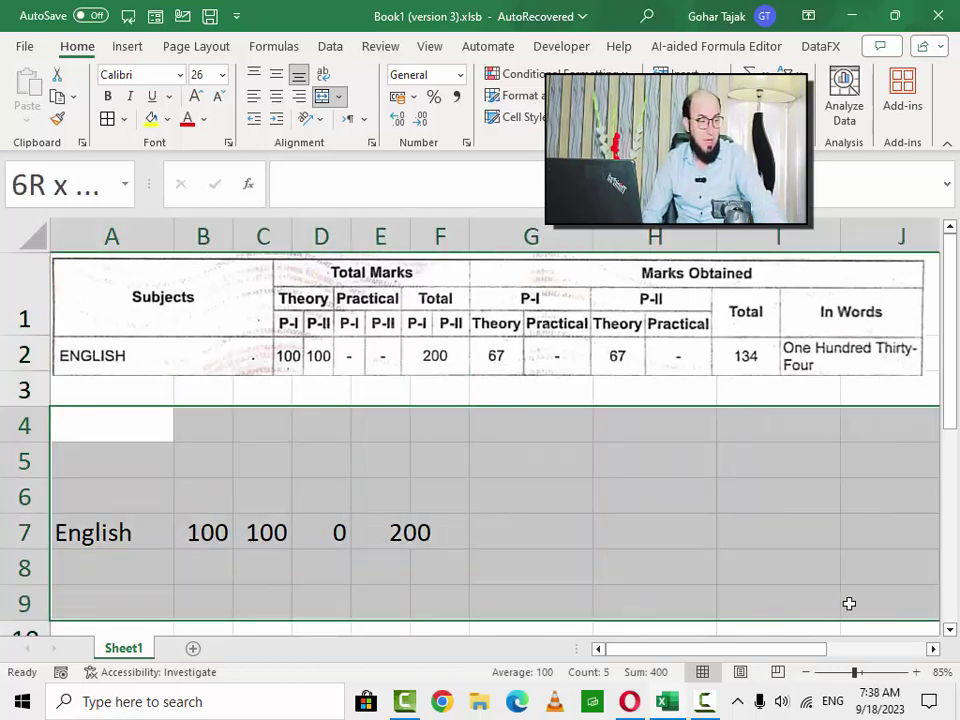
pyautogui.click(204, 75)
pyautogui.write('12')
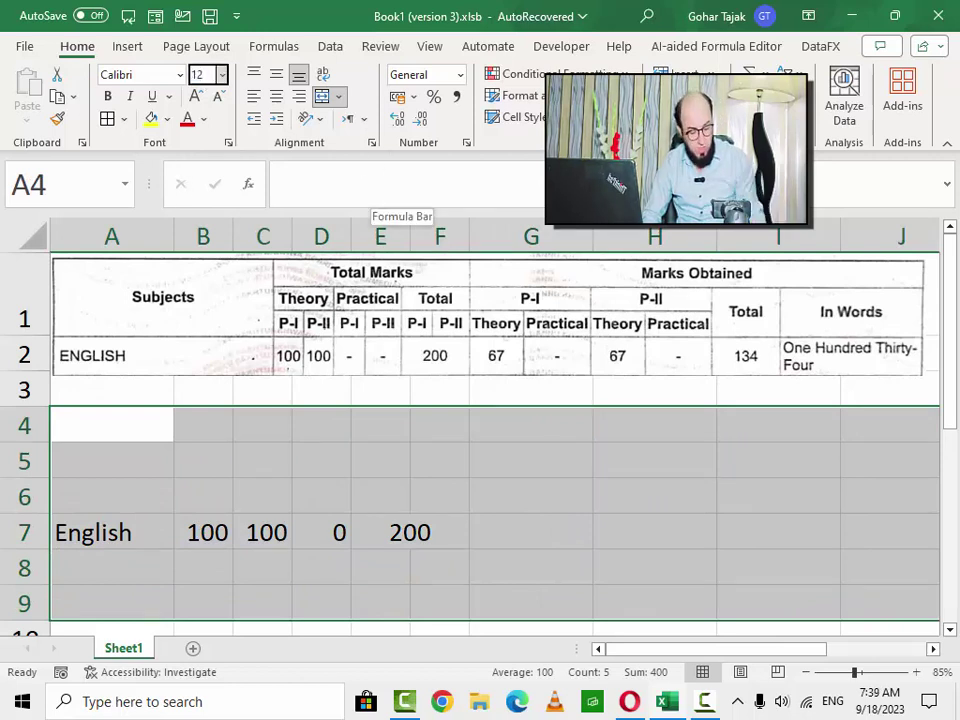
pyautogui.press('Return')
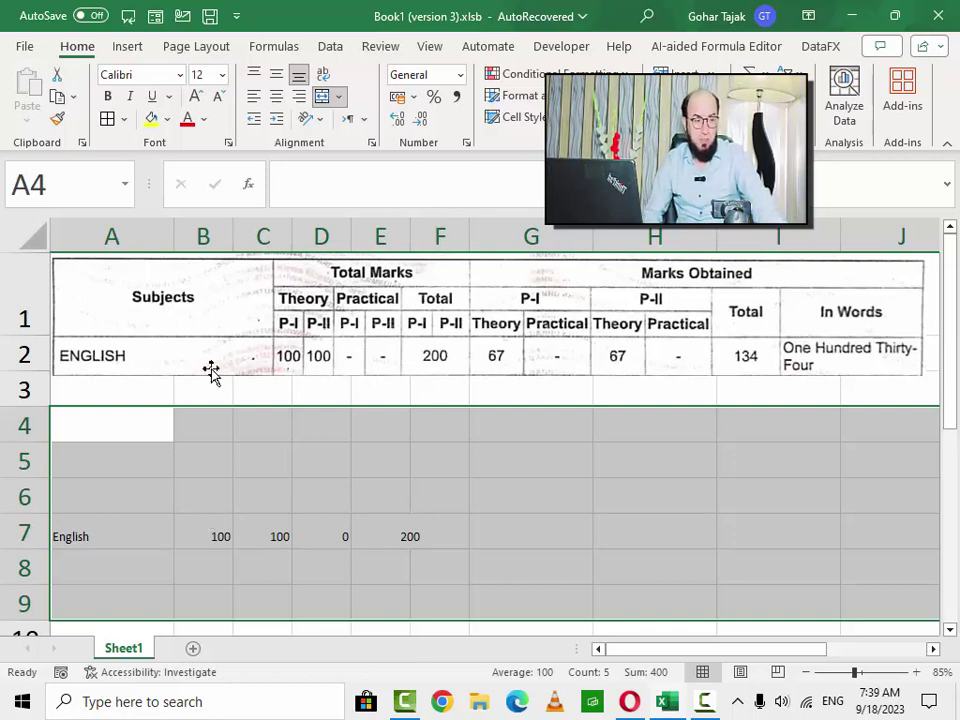
pyautogui.moveTo(208, 236); pyautogui.dragTo(394, 232)
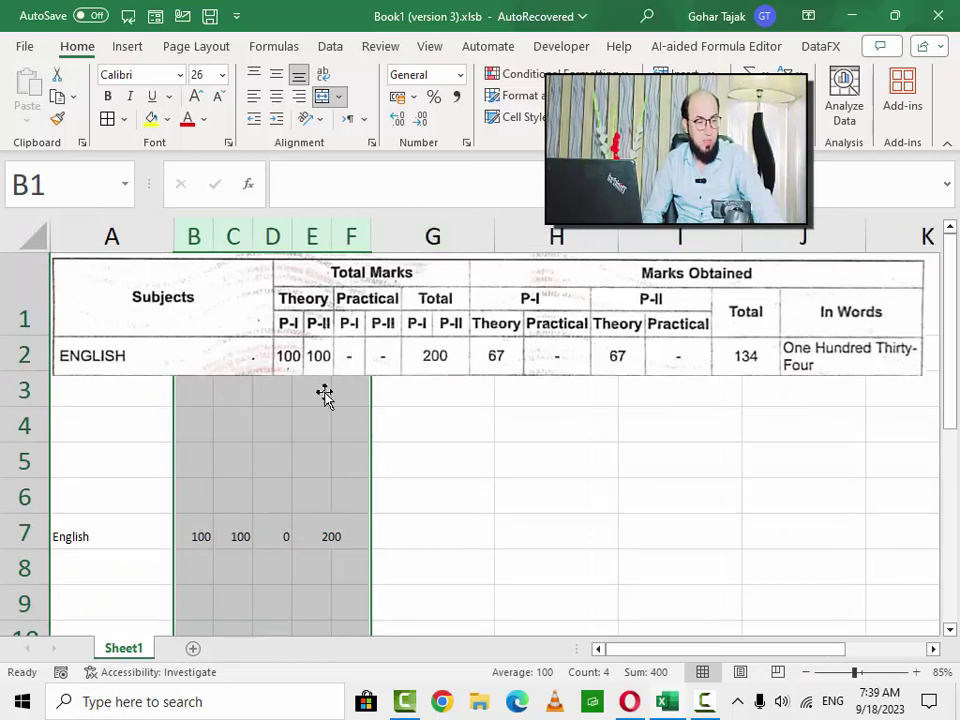
pyautogui.click(235, 497)
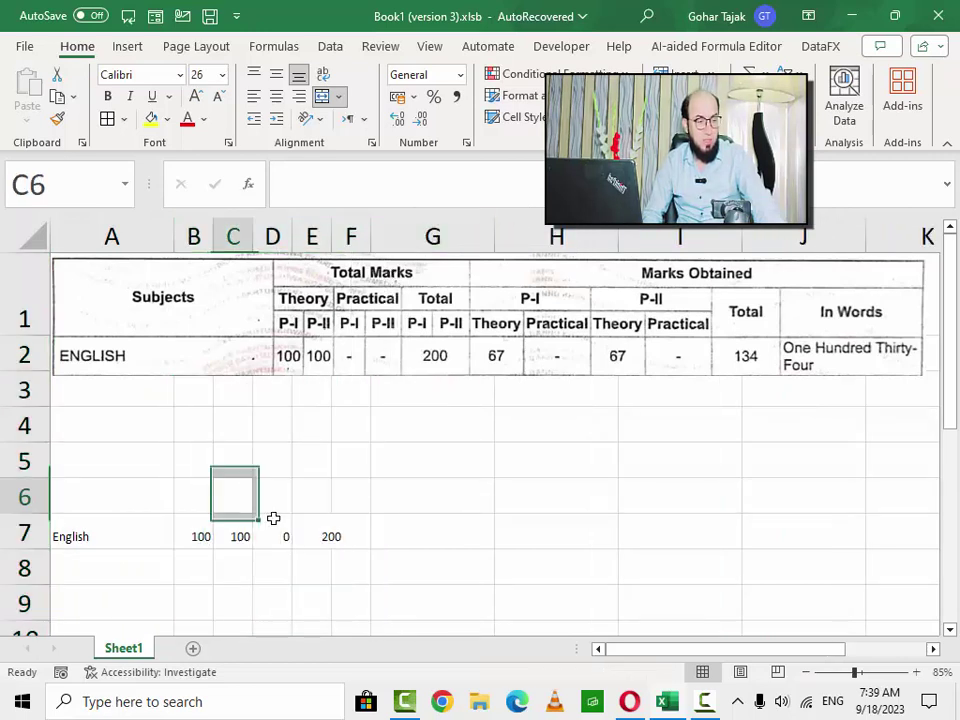
# Enter the obtained marks 67, 0, 67 and 0 in cells G7 to J7 and select them
pyautogui.click(355, 530)
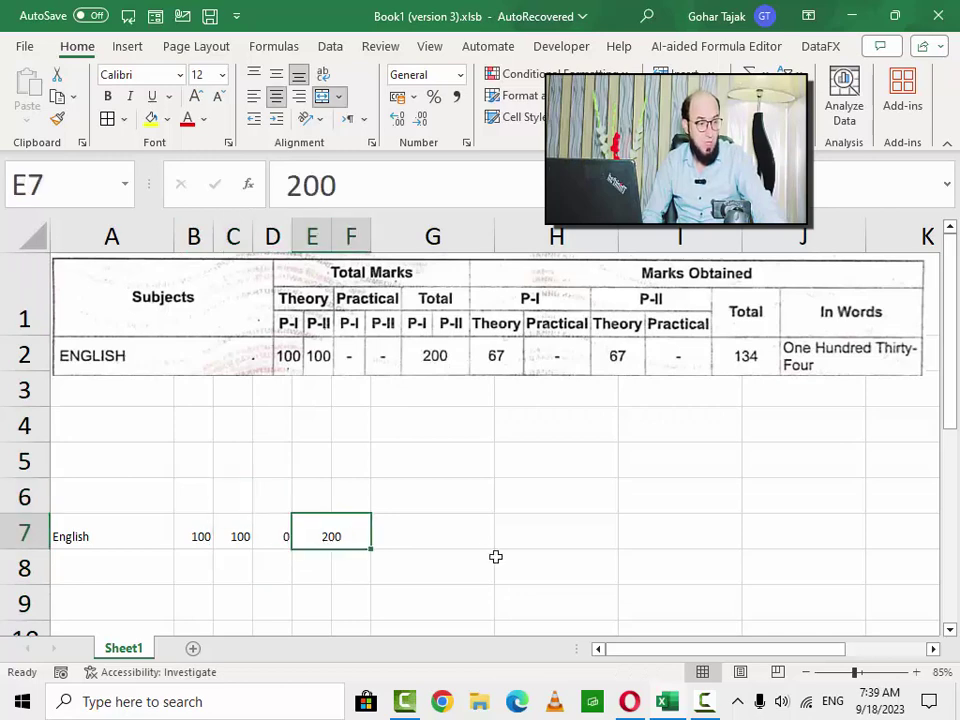
pyautogui.press('Tab')
pyautogui.write('67')
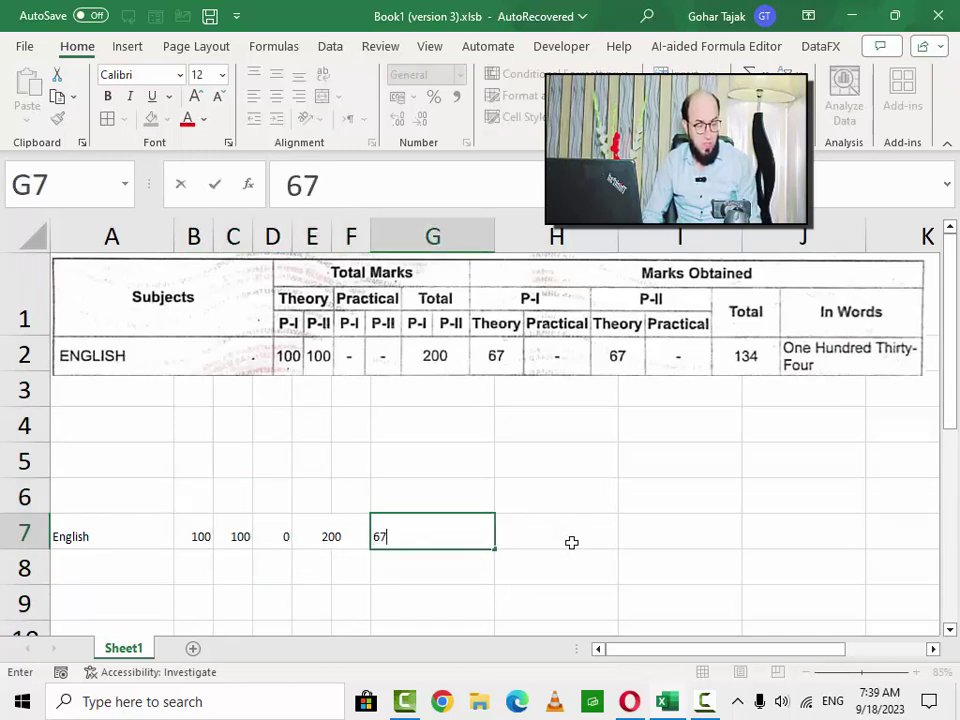
pyautogui.press('Tab')
pyautogui.press('Tab')
pyautogui.write('67')
pyautogui.press('Tab')
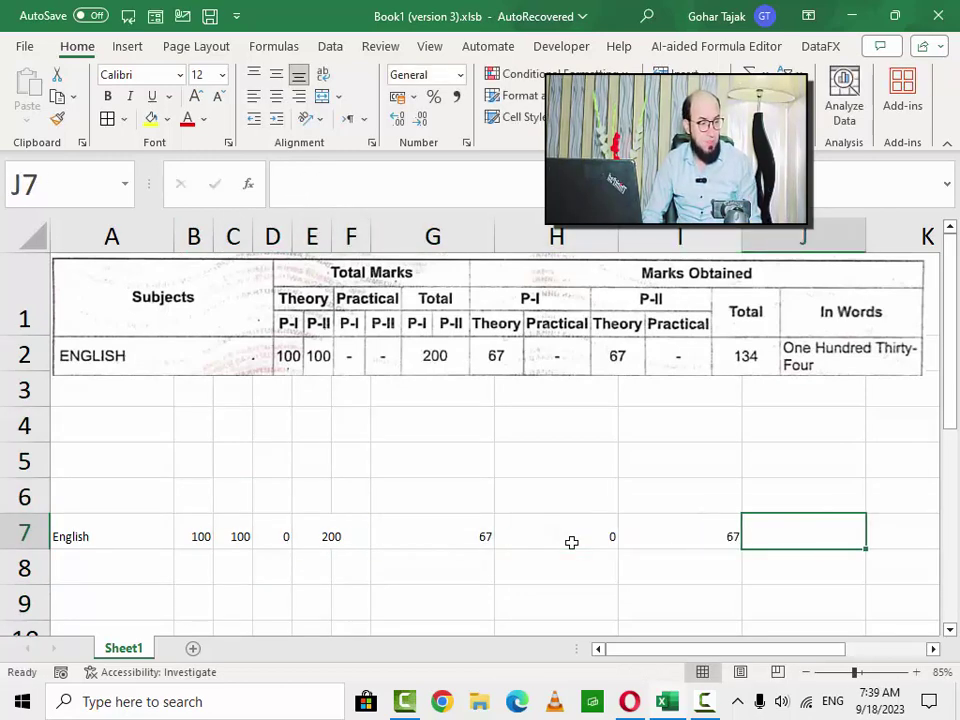
pyautogui.write('0')
pyautogui.hotkey('shift', 'Tab')
pyautogui.press('Left')
pyautogui.press('Left')
pyautogui.hotkey('shift', 'Right')
pyautogui.hotkey('shift', 'Right')
pyautogui.hotkey('shift', 'Right')
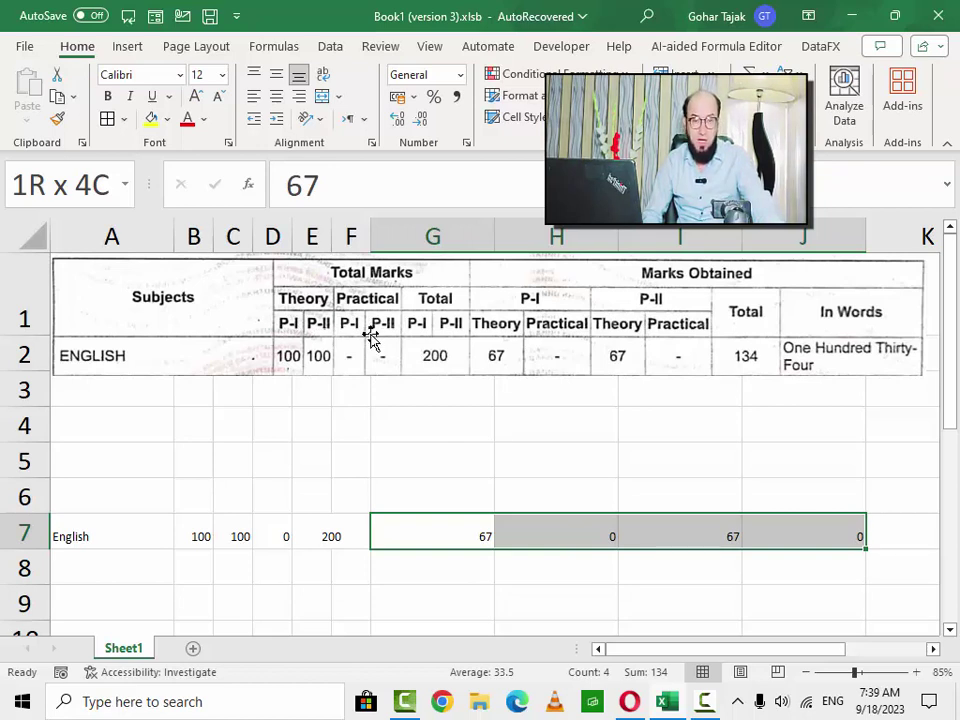
# Clear all entries from row 7
pyautogui.click(159, 534)
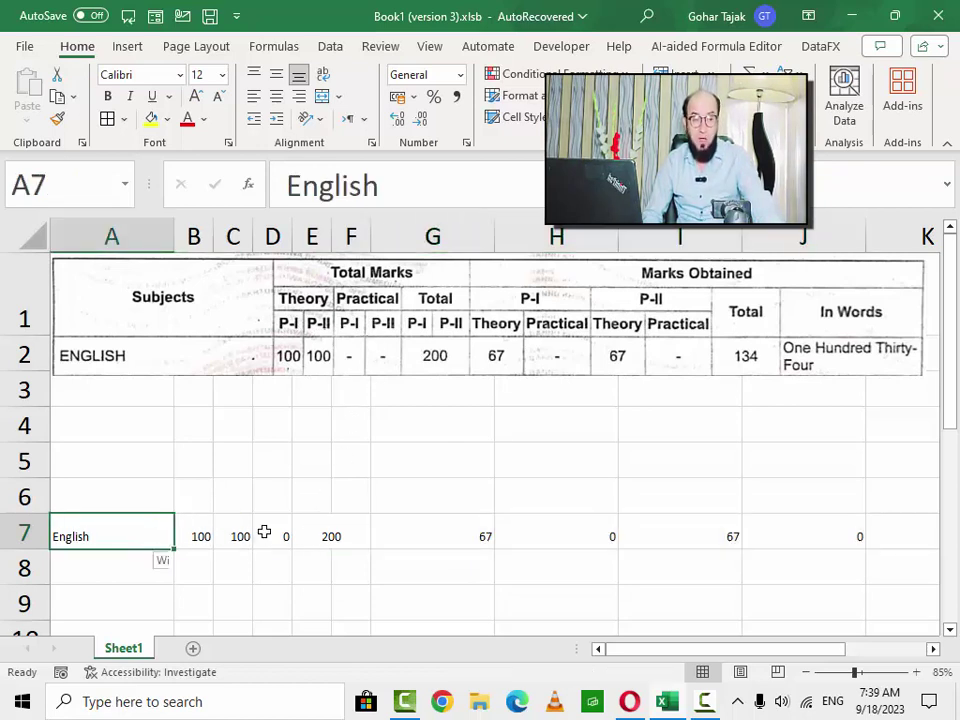
pyautogui.hotkey('shift', 'space')
pyautogui.press('Delete')
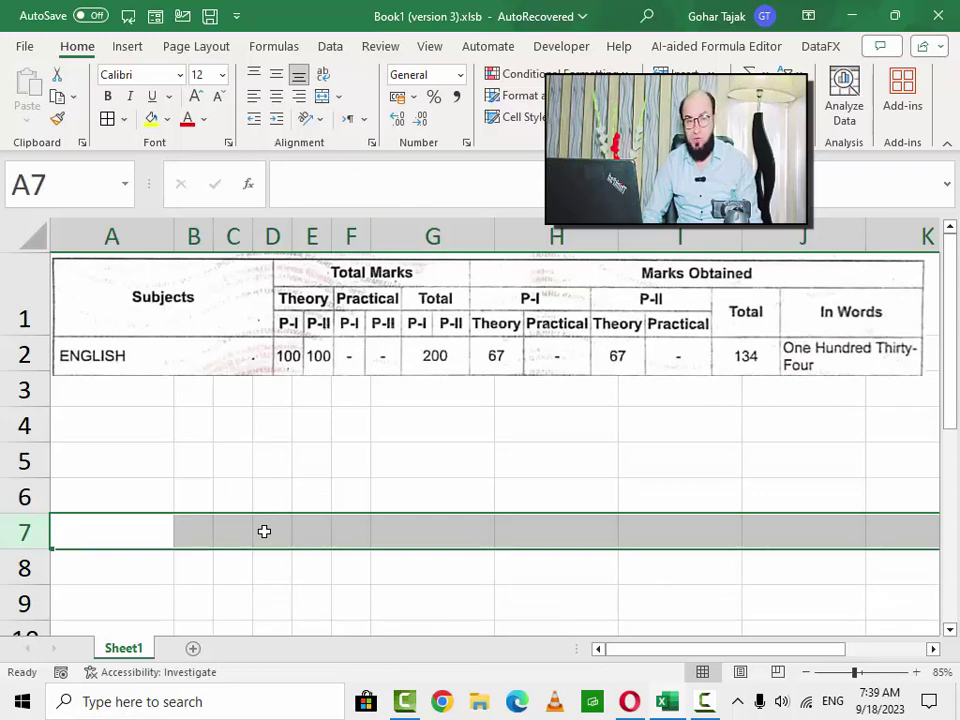
# Enter the column headings P-I in B7 and P-II in C7
pyautogui.press('Up')
pyautogui.press('Down')
pyautogui.press('Right')
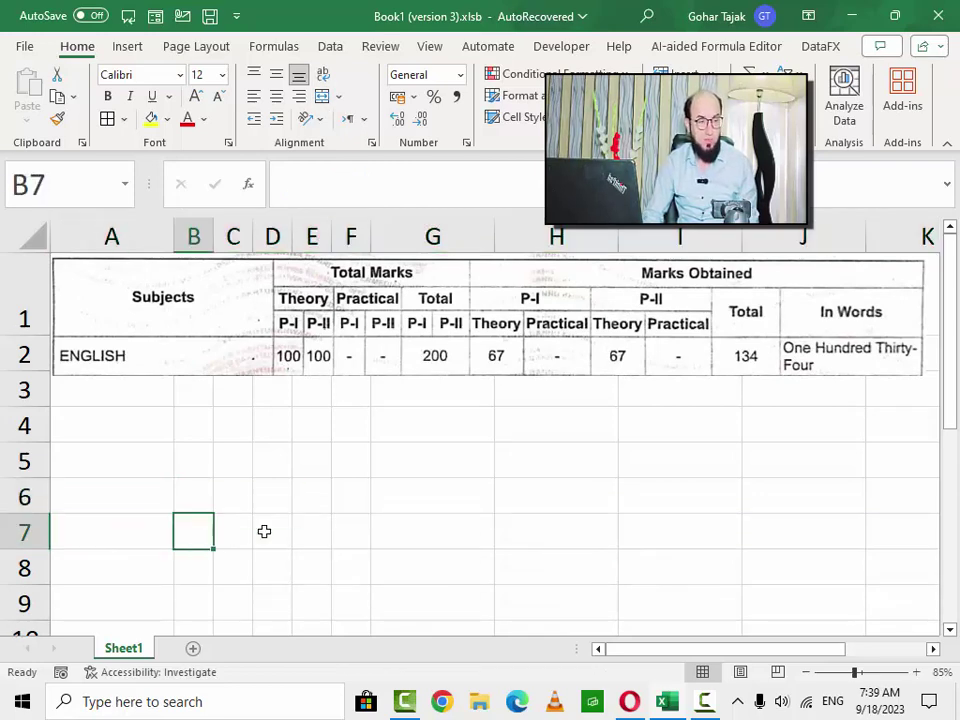
pyautogui.write('P-')
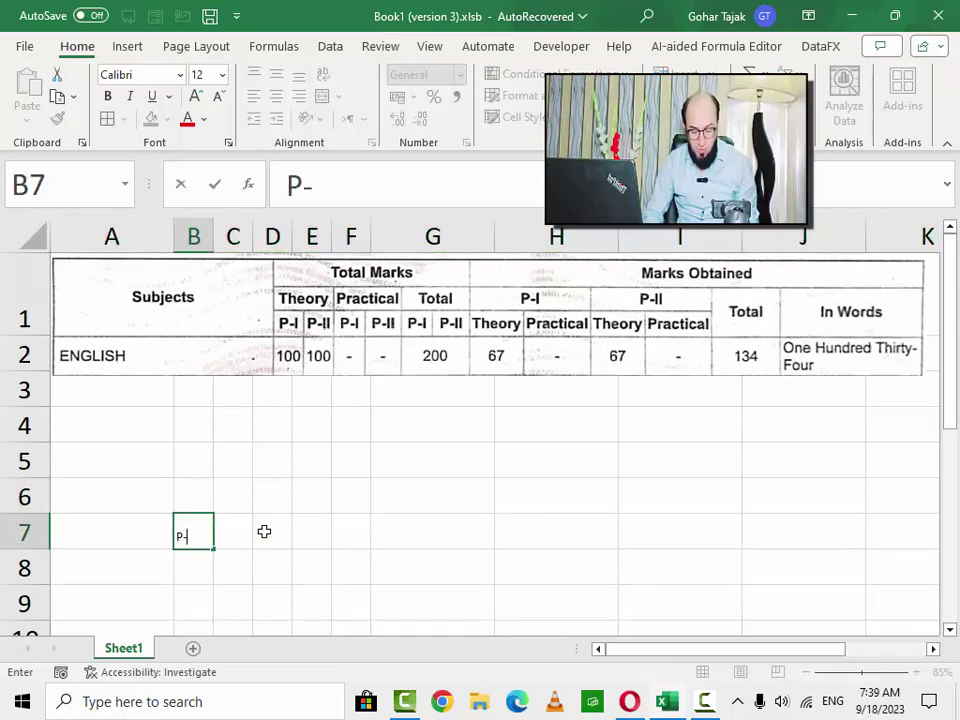
pyautogui.write('I')
pyautogui.press('Tab')
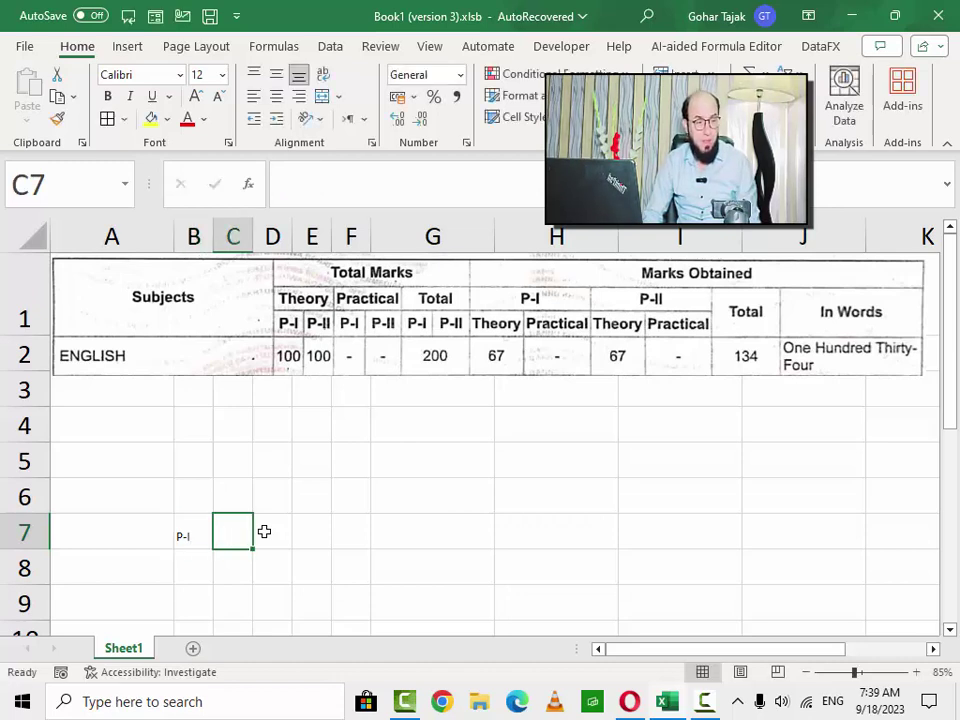
pyautogui.write('P-II')
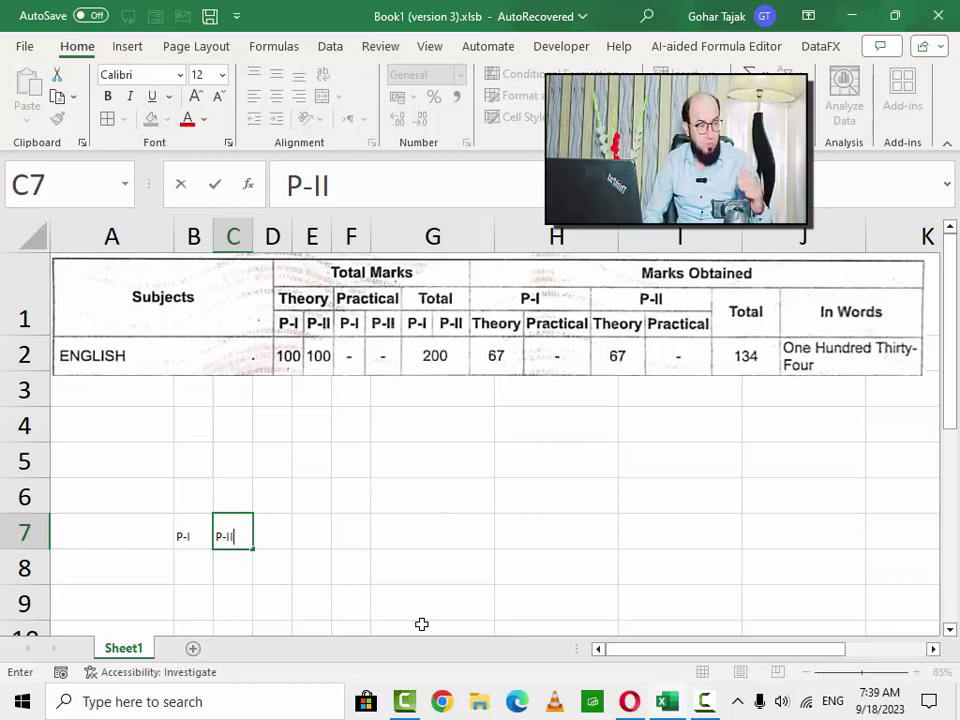
# Fill the alternating P-I and P-II headings across to F7 and center B7:F7 horizontally and vertically
pyautogui.press('Left')
pyautogui.hotkey('shift', 'Right')
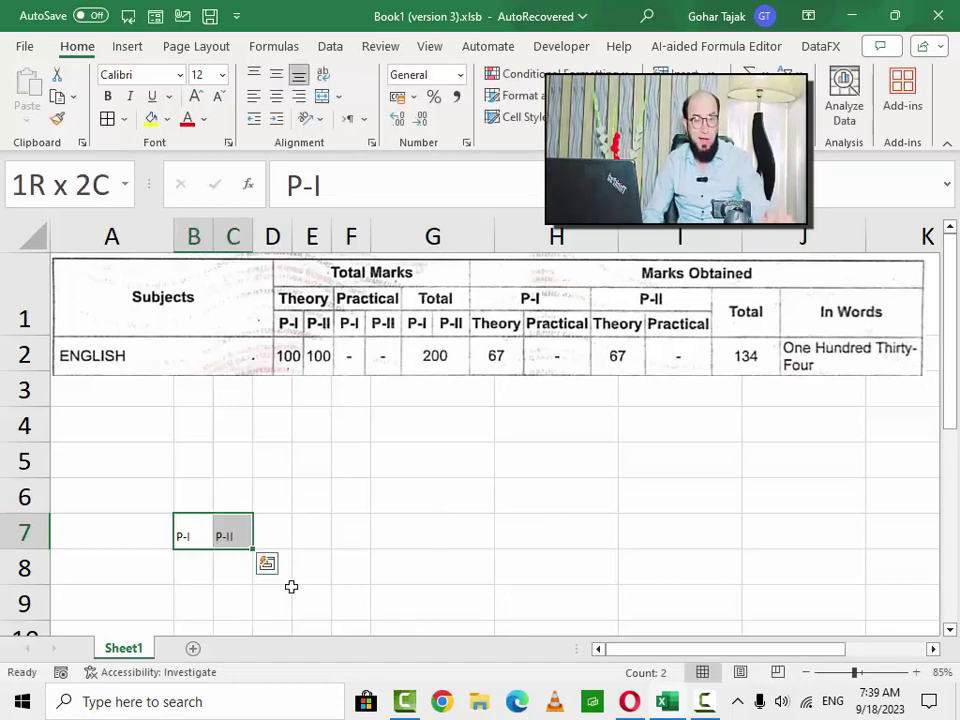
pyautogui.moveTo(254, 552); pyautogui.dragTo(364, 553)
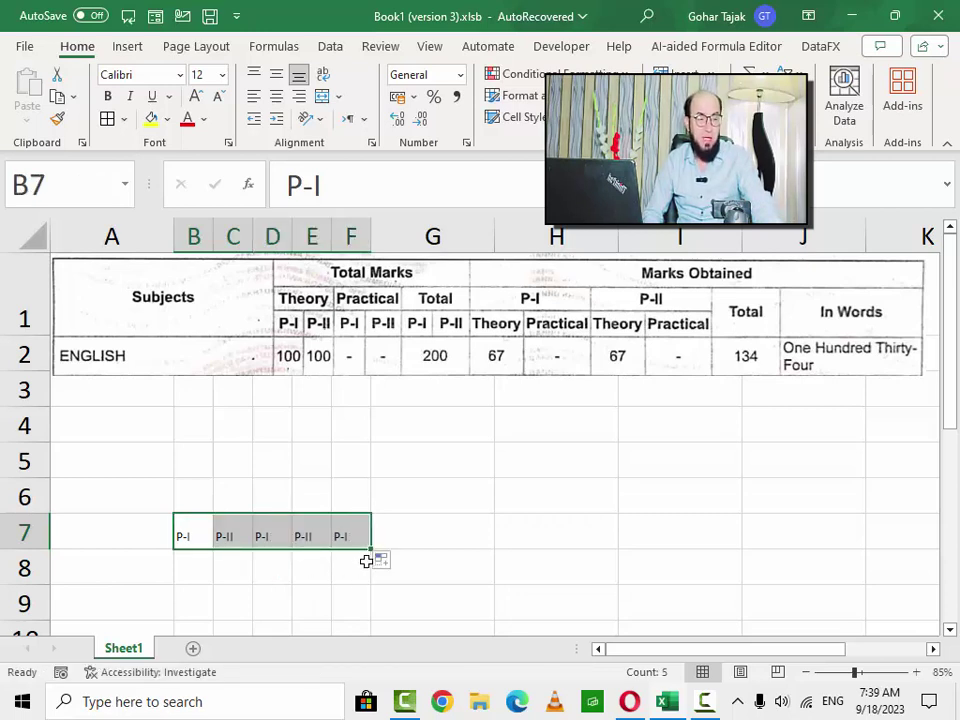
pyautogui.click(276, 96)
pyautogui.click(276, 75)
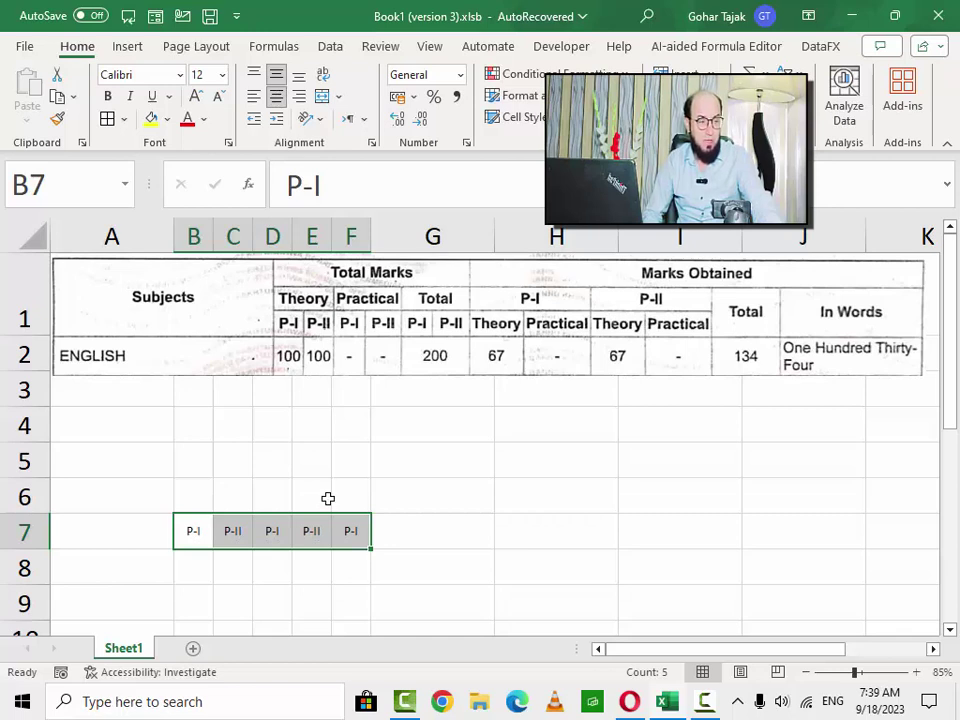
# Bold the P-I and P-II headings in B7:F7 and add a Theory heading merged and centered across B6:C6
pyautogui.click(107, 96)
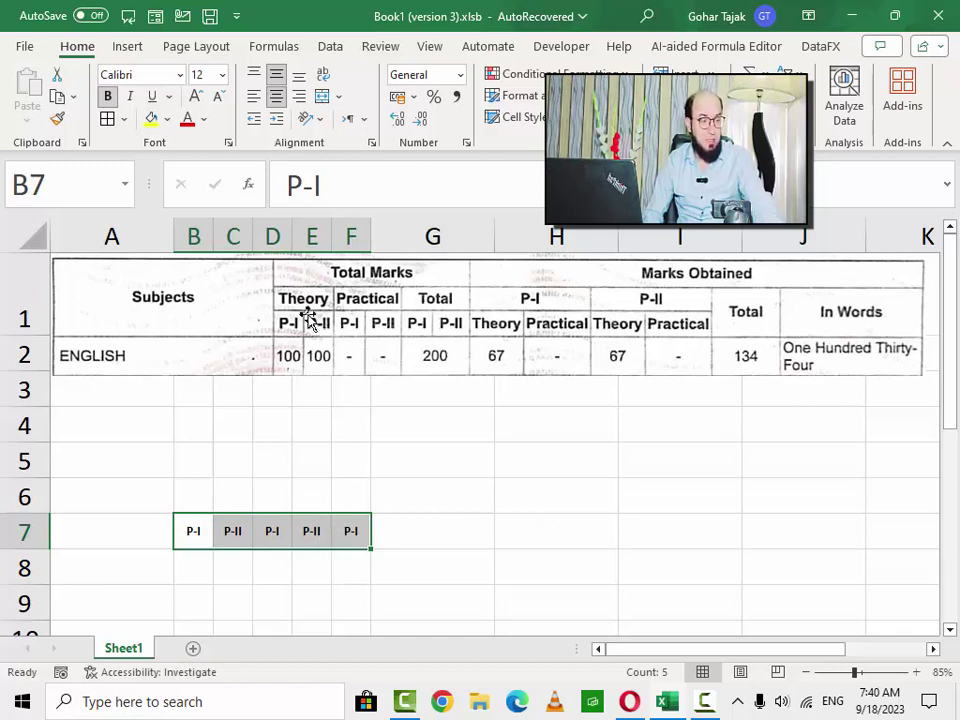
pyautogui.click(201, 489)
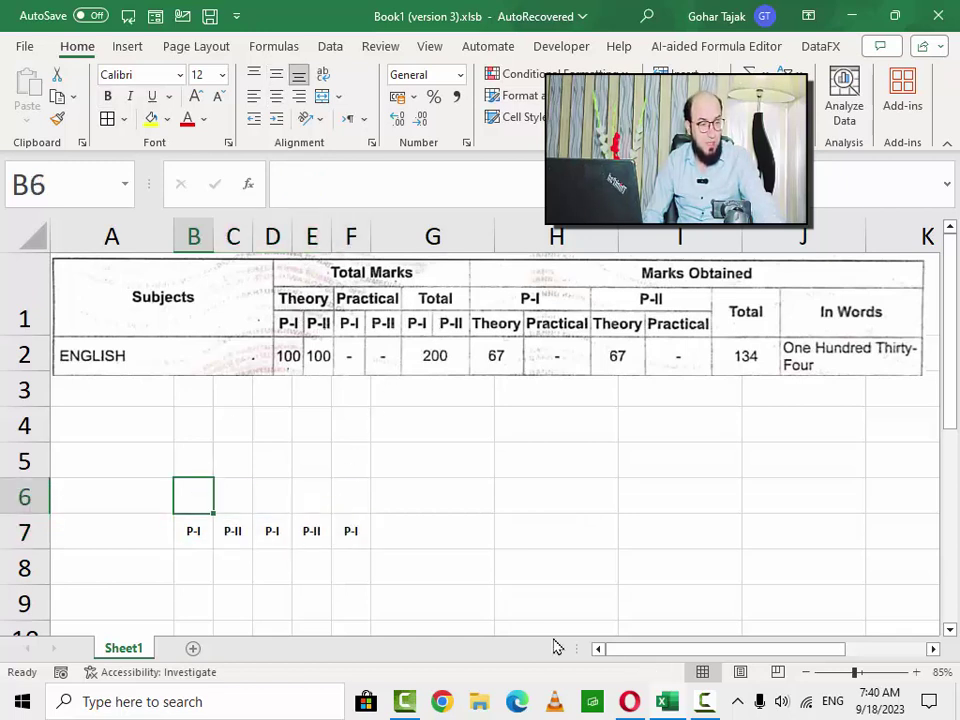
pyautogui.write('The')
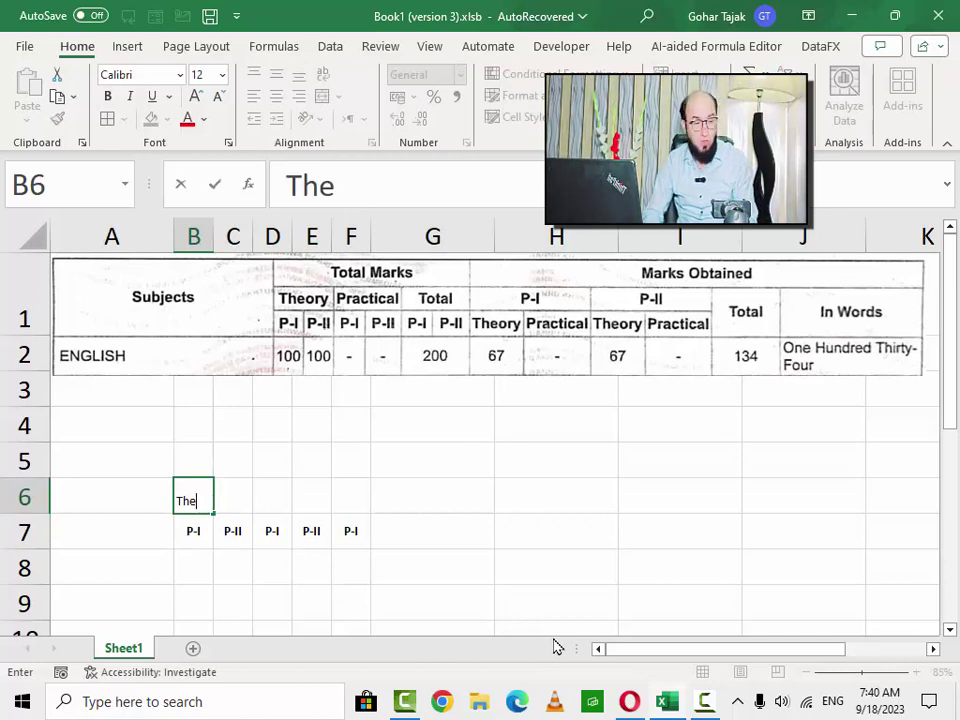
pyautogui.write('ory')
pyautogui.press('Tab')
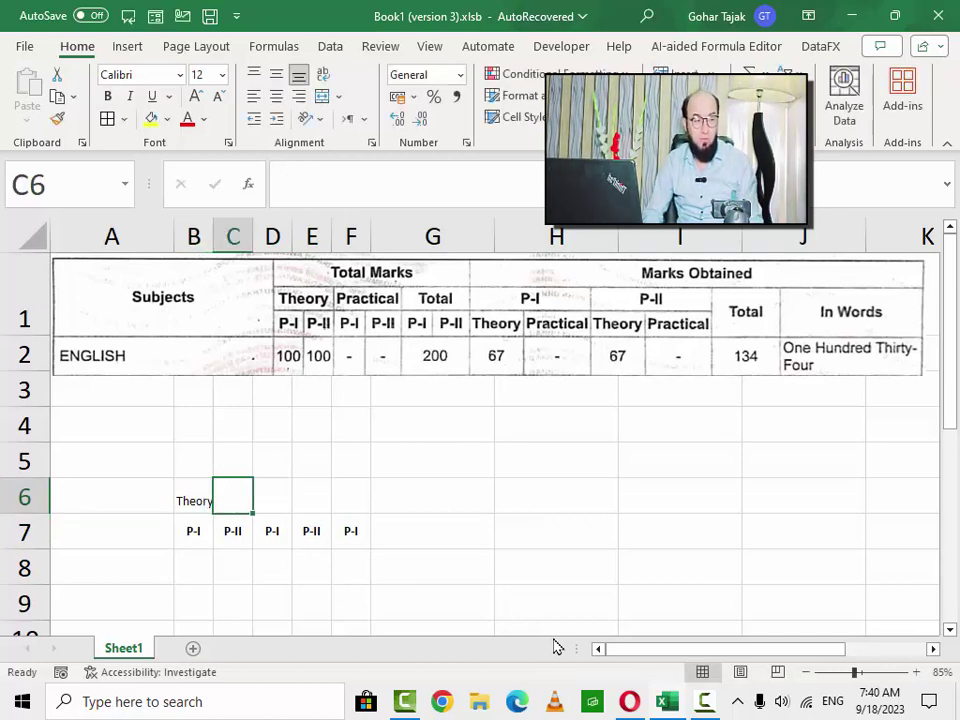
pyautogui.press('Left')
pyautogui.hotkey('shift', 'Right')
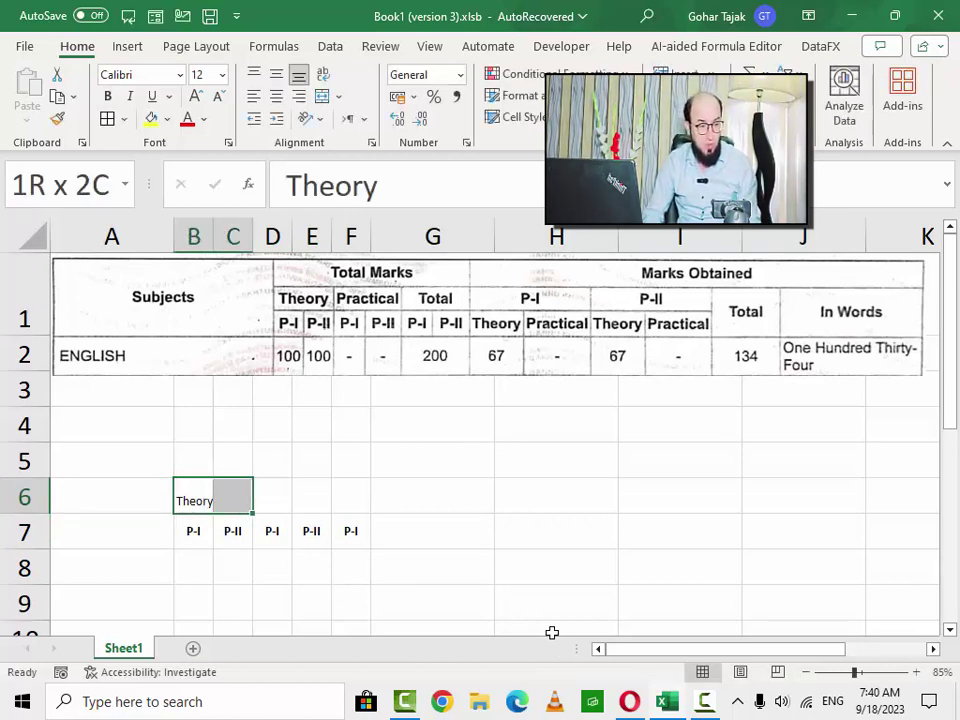
pyautogui.click(322, 96)
# Enter the heading Practical in D6 and merge and center it across D6:E6
pyautogui.press('Right')
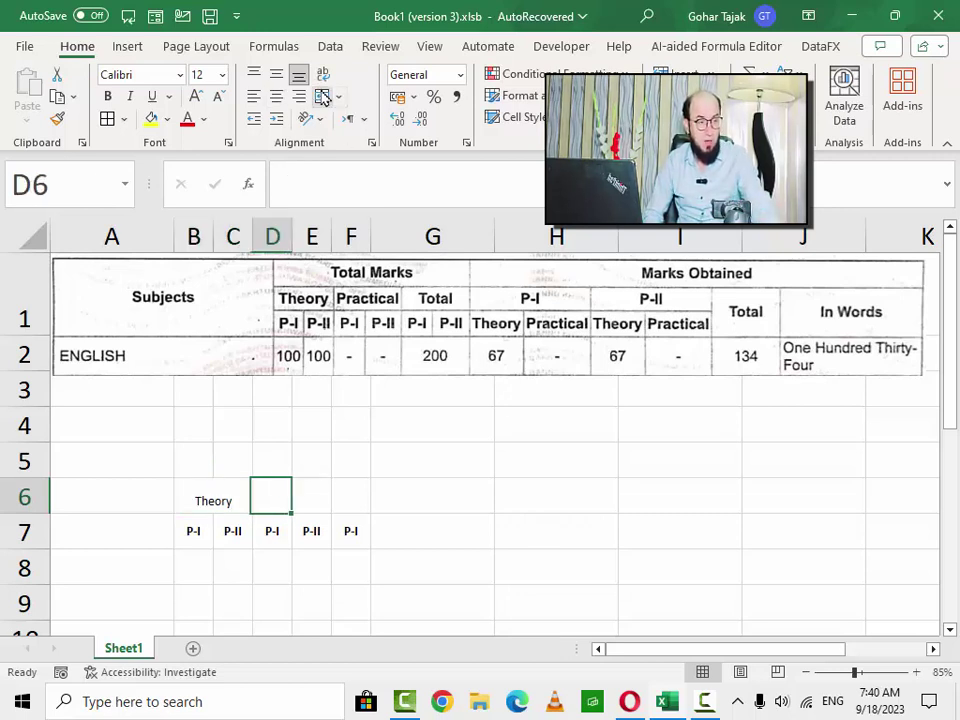
pyautogui.write('Prach')
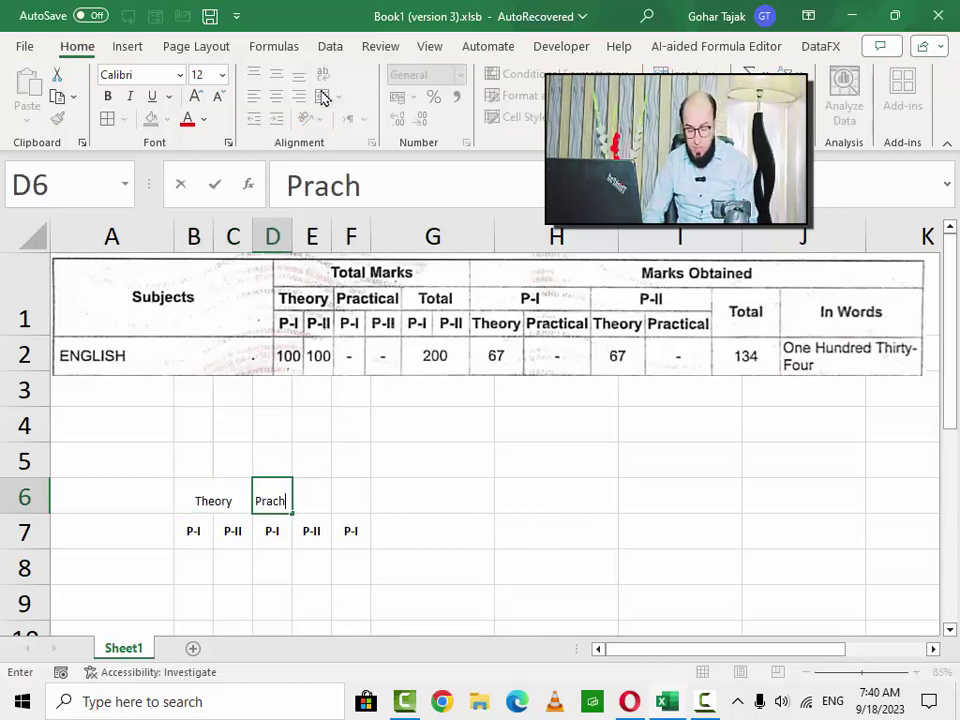
pyautogui.press('BackSpace')
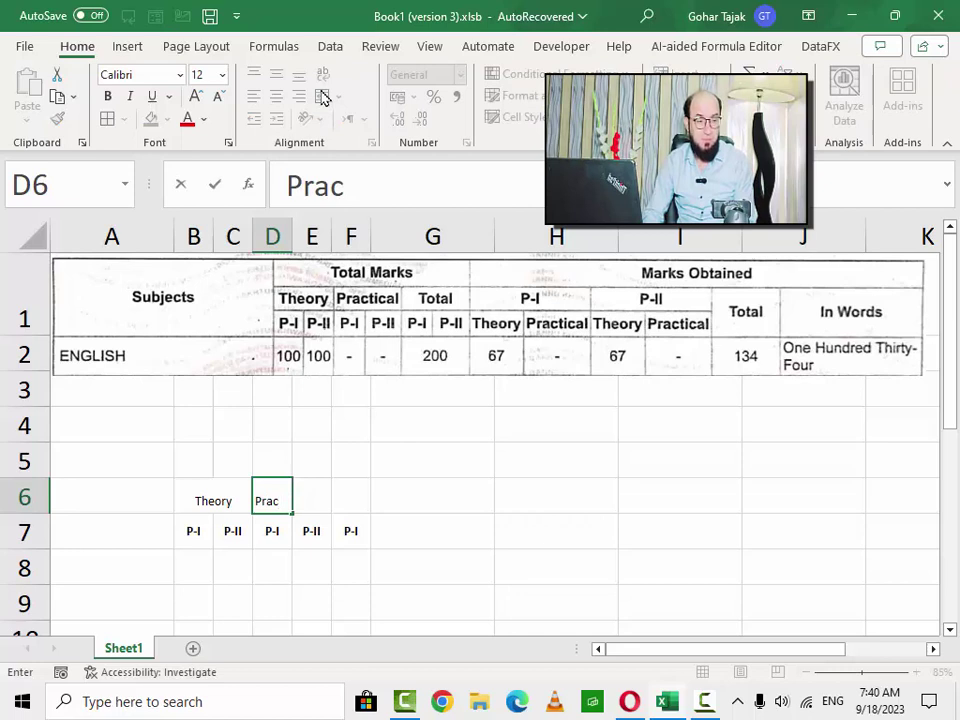
pyautogui.write('tical')
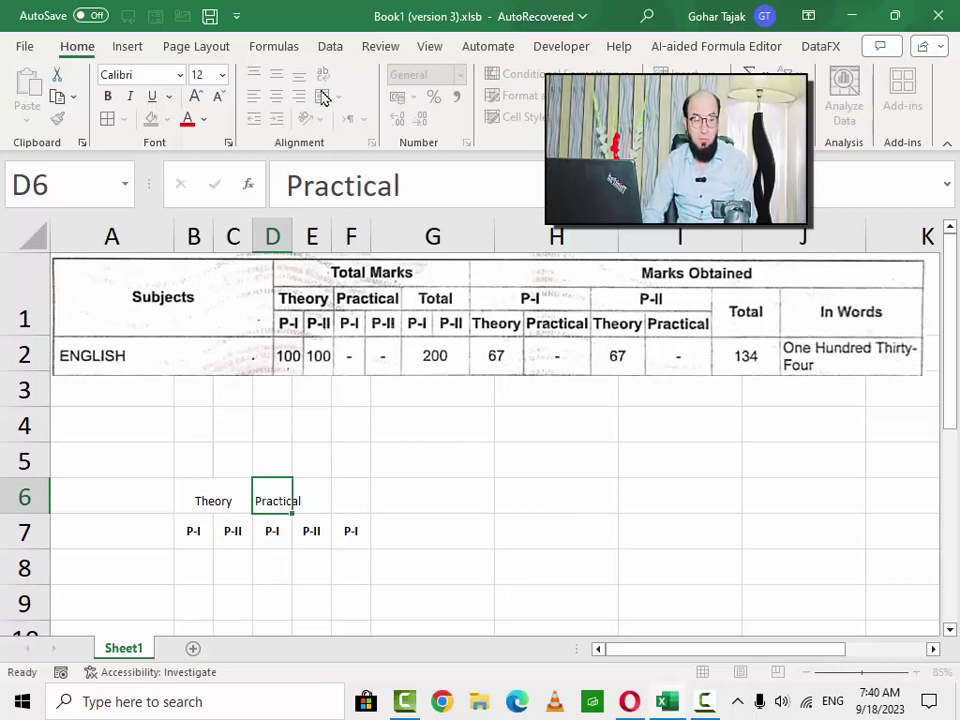
pyautogui.hotkey('ctrl', 'Return')
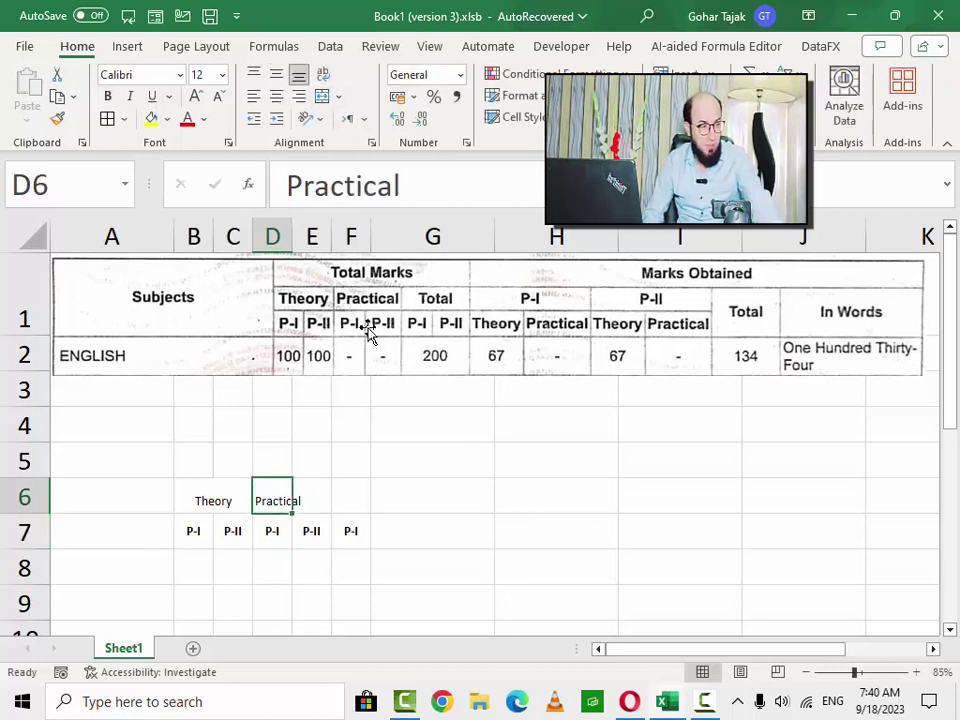
pyautogui.moveTo(283, 489); pyautogui.dragTo(311, 493)
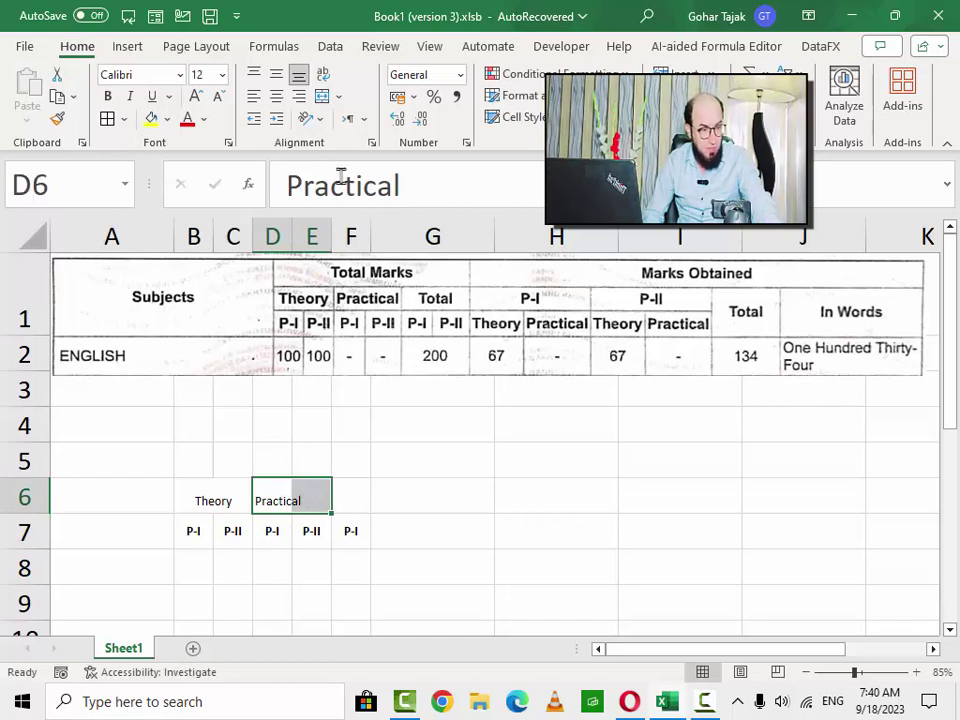
pyautogui.click(323, 97)
# Enter the heading Total in F6 and merge and center it across F6:G6
pyautogui.press('Right')
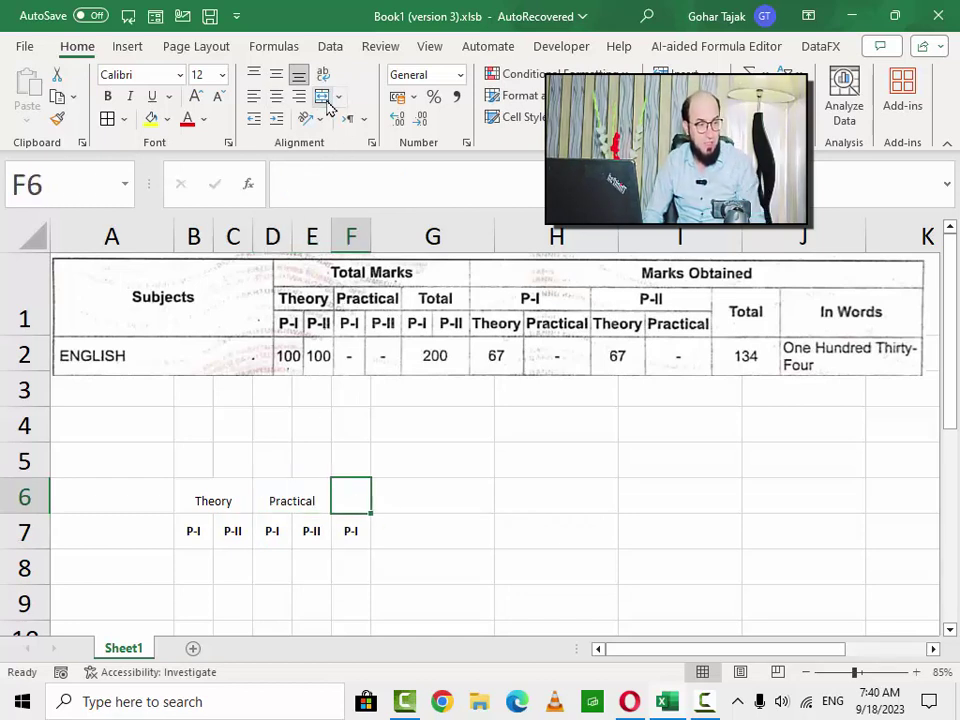
pyautogui.write('Total')
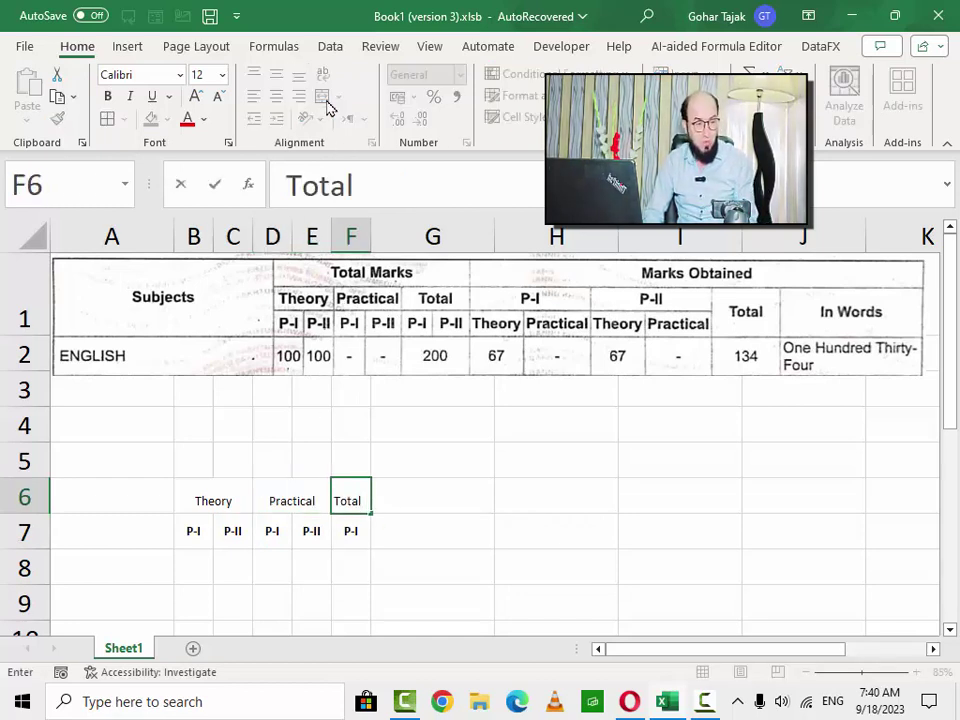
pyautogui.hotkey('ctrl', 'Return')
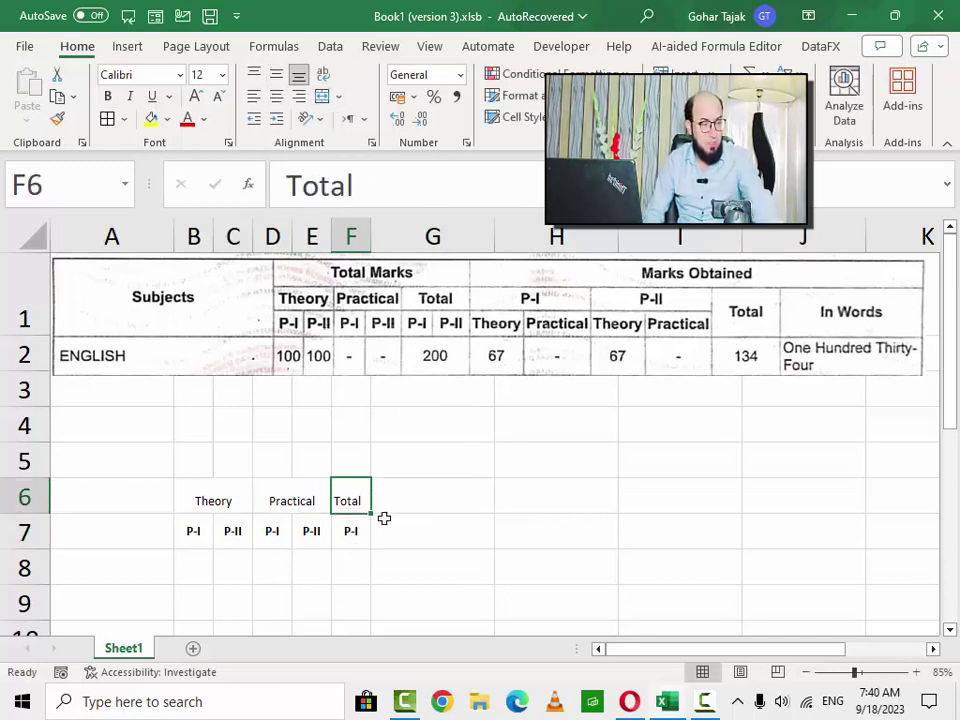
pyautogui.moveTo(364, 493); pyautogui.dragTo(384, 495)
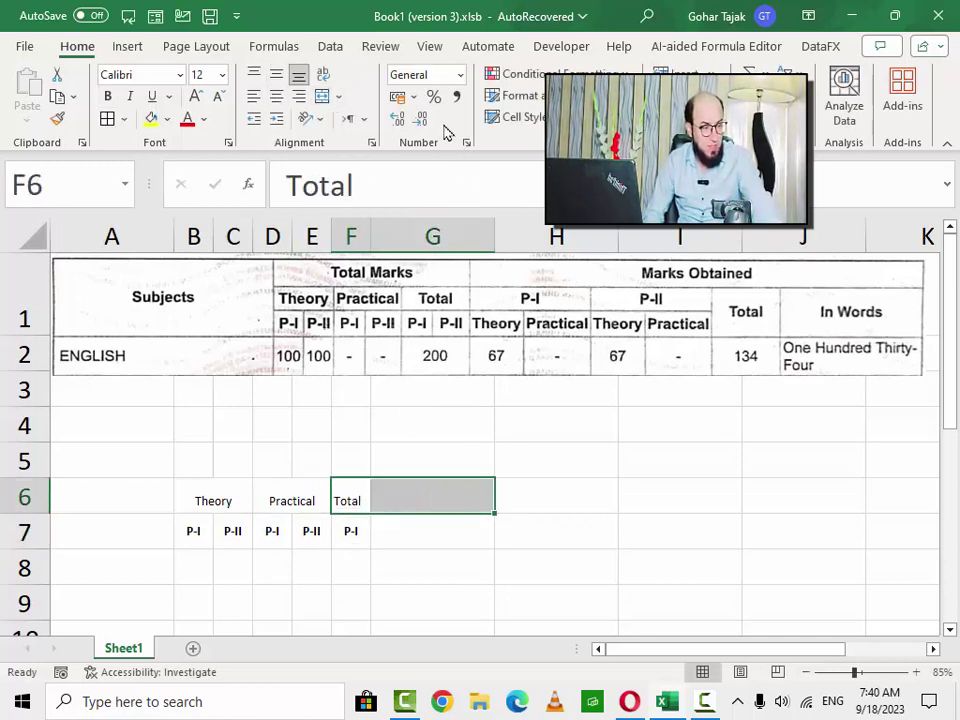
pyautogui.click(321, 97)
# Copy the P-II heading from E7 into G7 and narrow column G to fit the heading
pyautogui.click(364, 529)
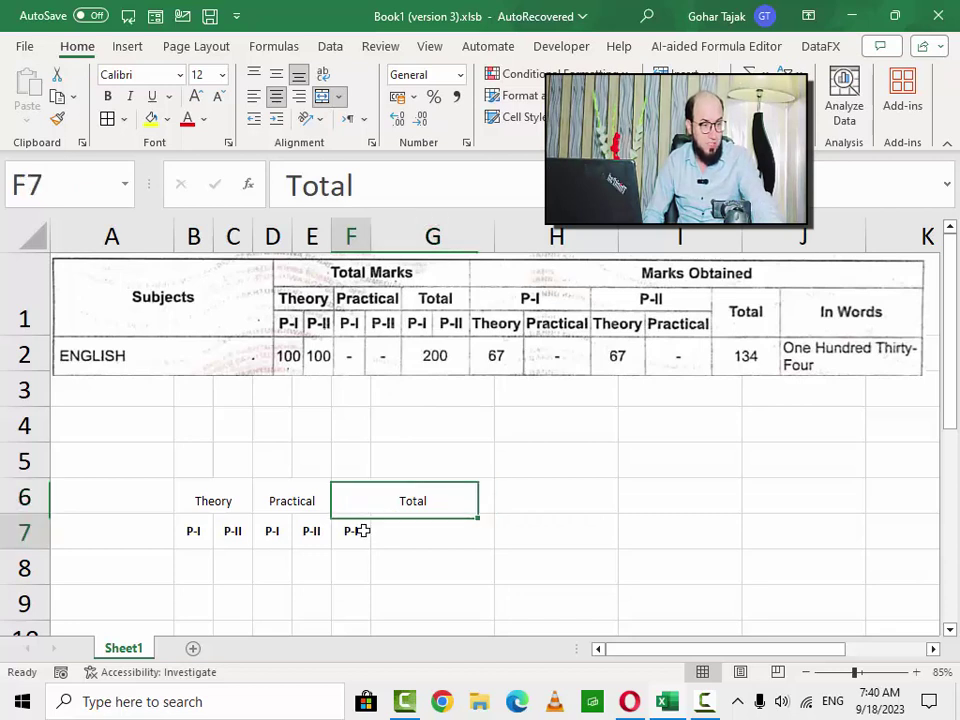
pyautogui.click(197, 527)
pyautogui.click(233, 529)
pyautogui.click(272, 529)
pyautogui.click(311, 529)
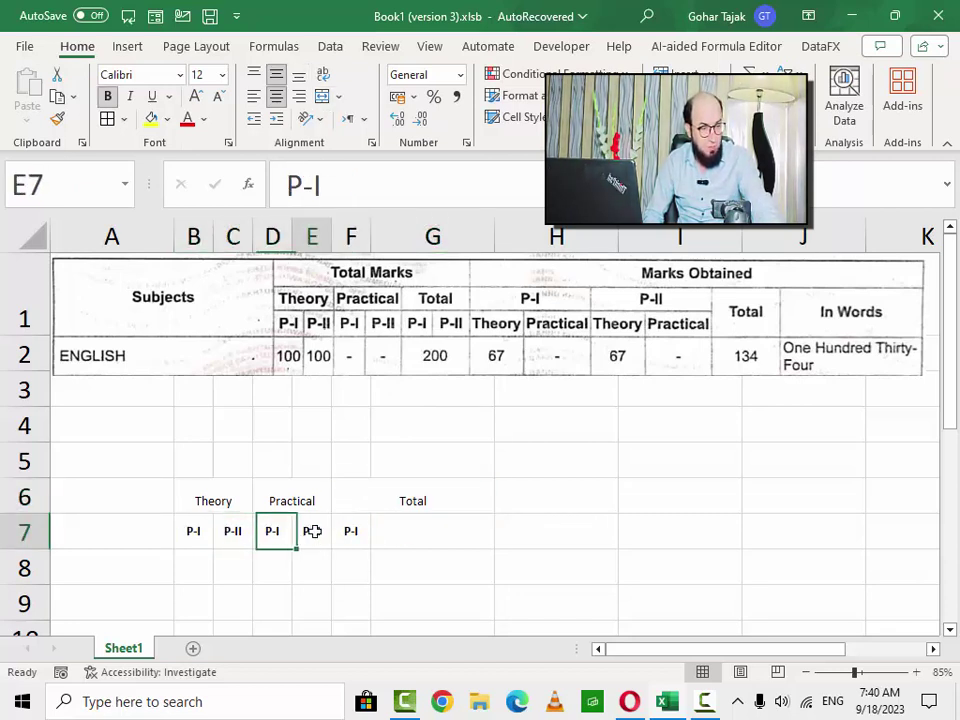
pyautogui.click(351, 530)
pyautogui.click(327, 537)
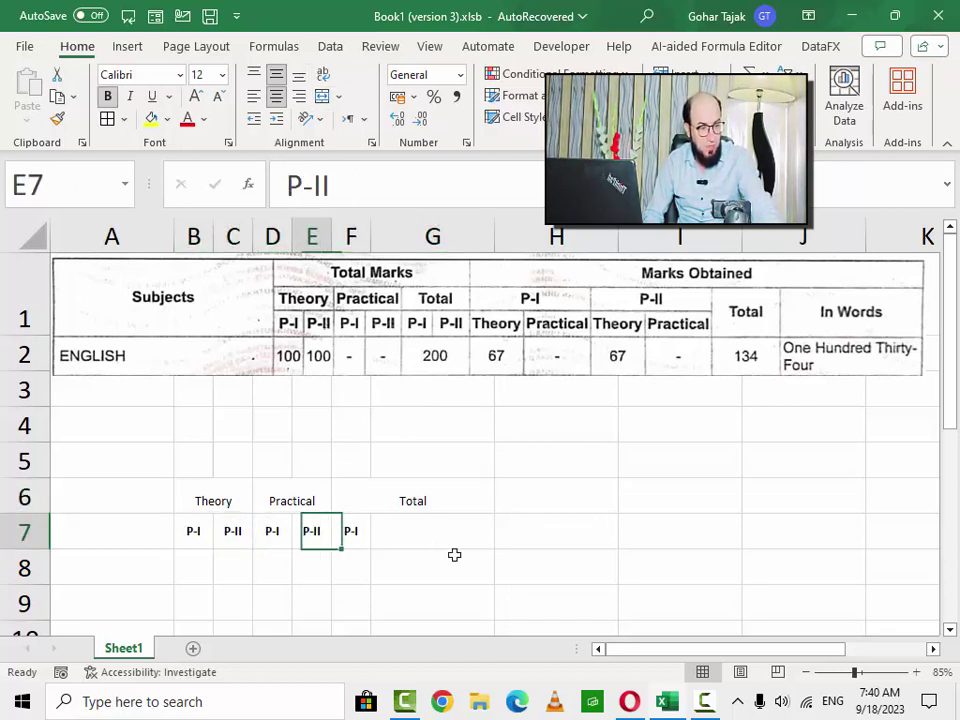
pyautogui.hotkey('ctrl', 'c')
pyautogui.press('Right')
pyautogui.press('Right')
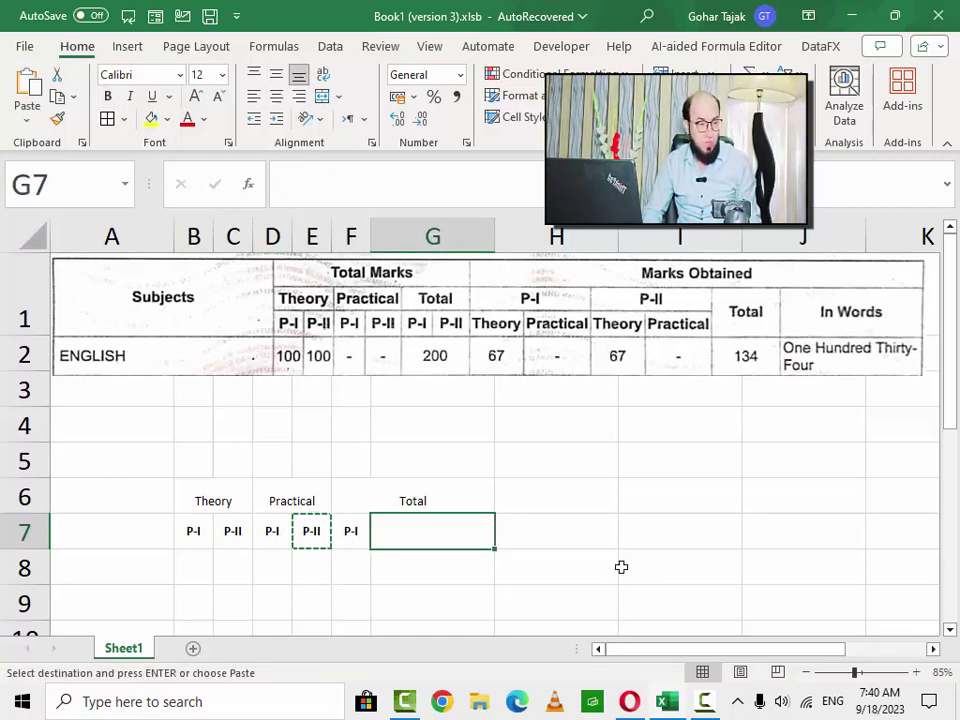
pyautogui.press('Return')
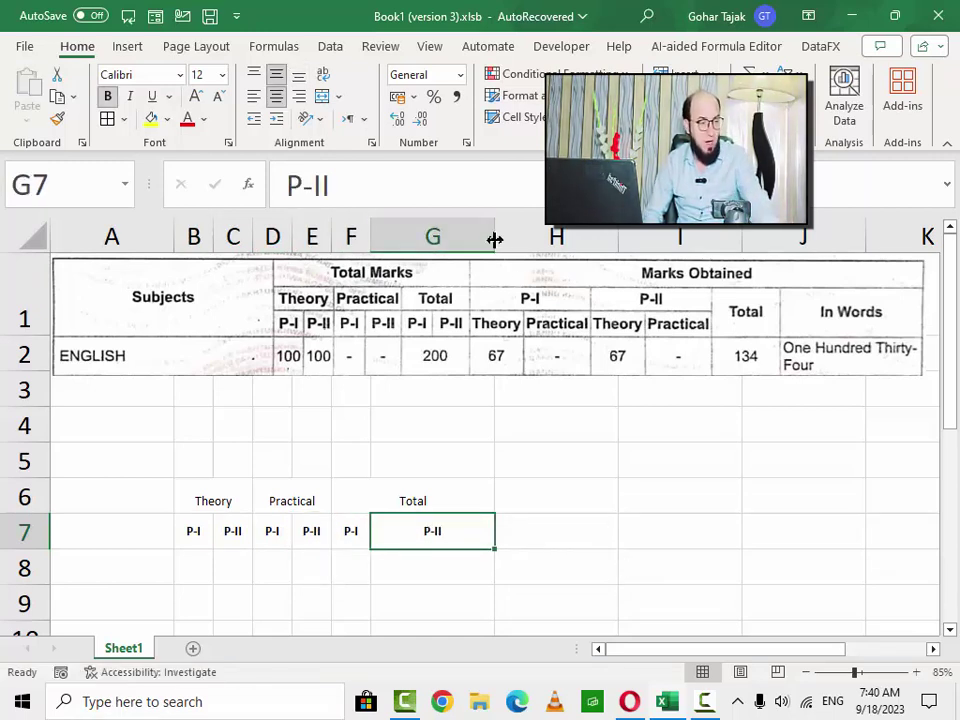
pyautogui.moveTo(494, 237); pyautogui.dragTo(426, 232)
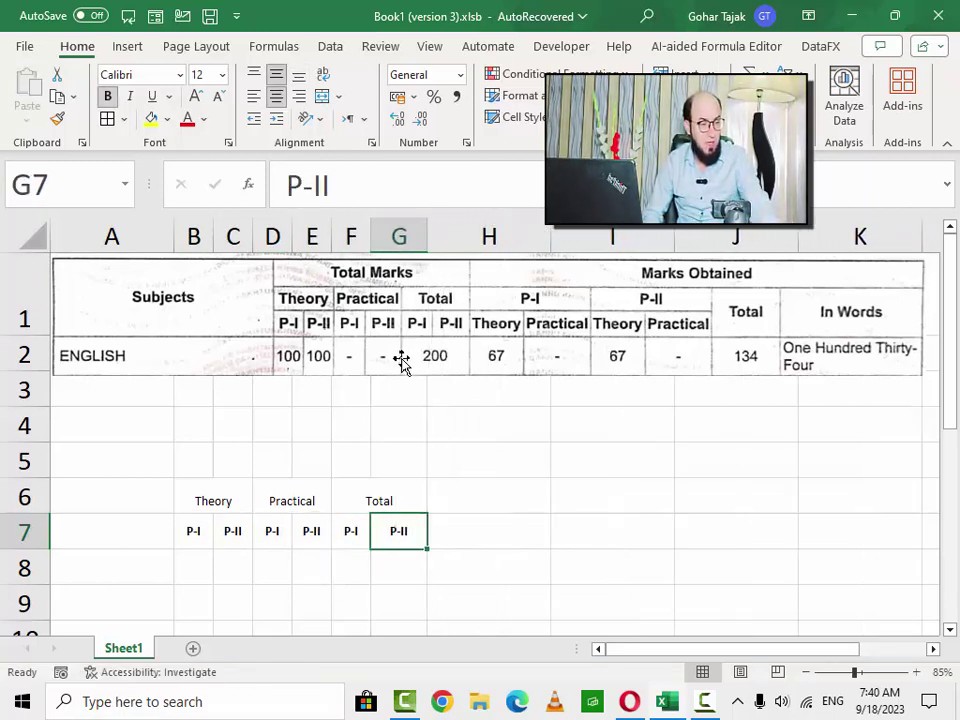
# Copy the Theory and Practical headings from B6:E6 and paste them as values only starting at H6
pyautogui.click(217, 500)
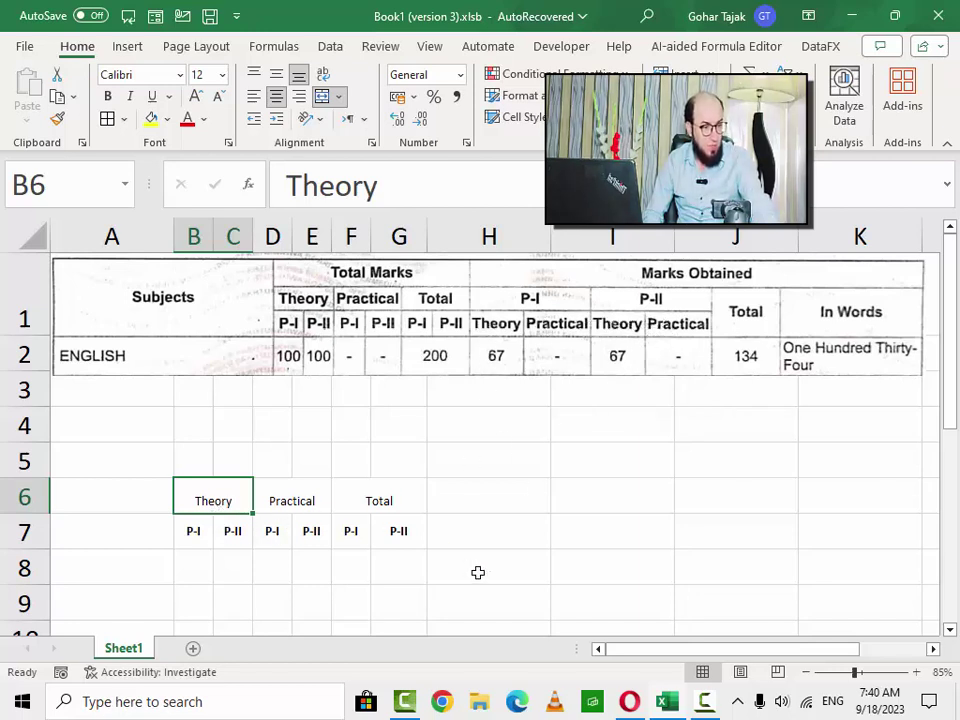
pyautogui.hotkey('shift', 'Right')
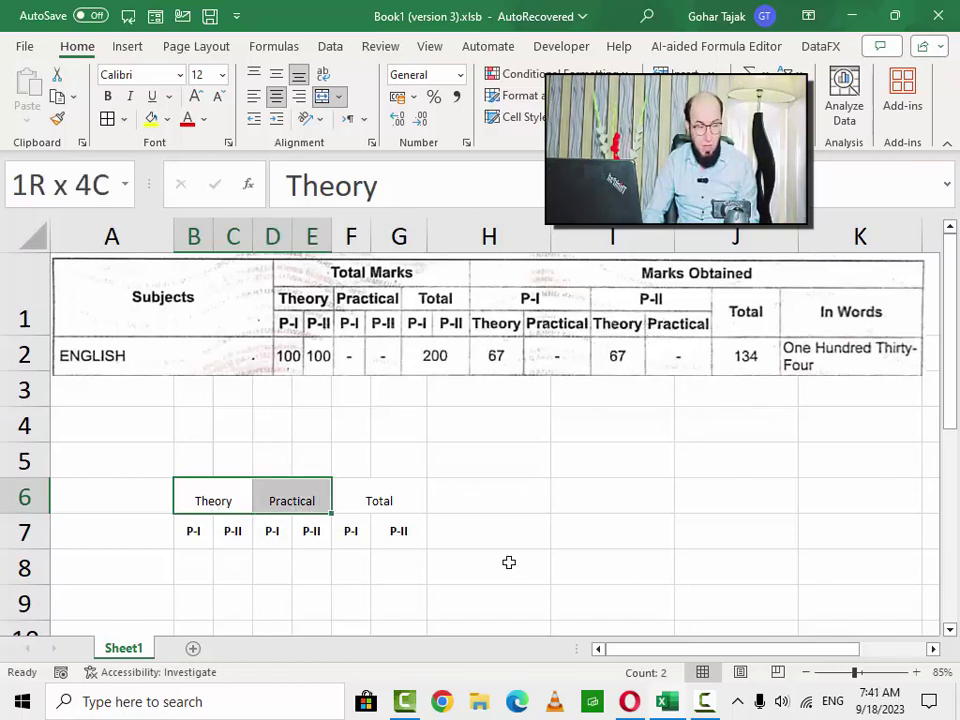
pyautogui.hotkey('ctrl', 'c')
pyautogui.press('Right')
pyautogui.press('Right')
pyautogui.press('Right')
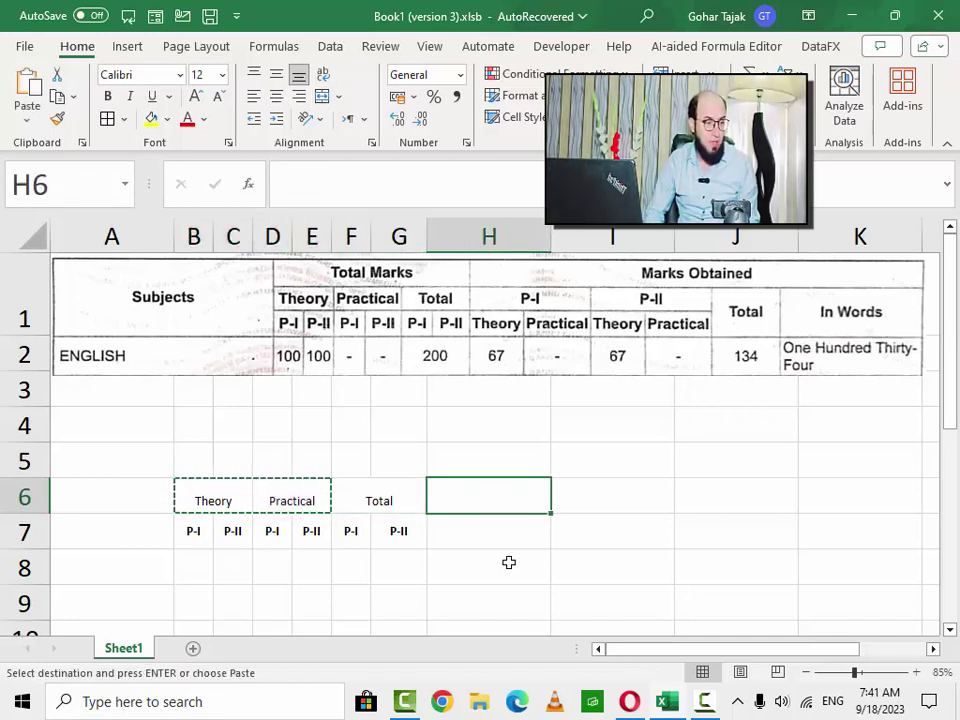
pyautogui.hotkey('alt', 'e')
pyautogui.press('s')
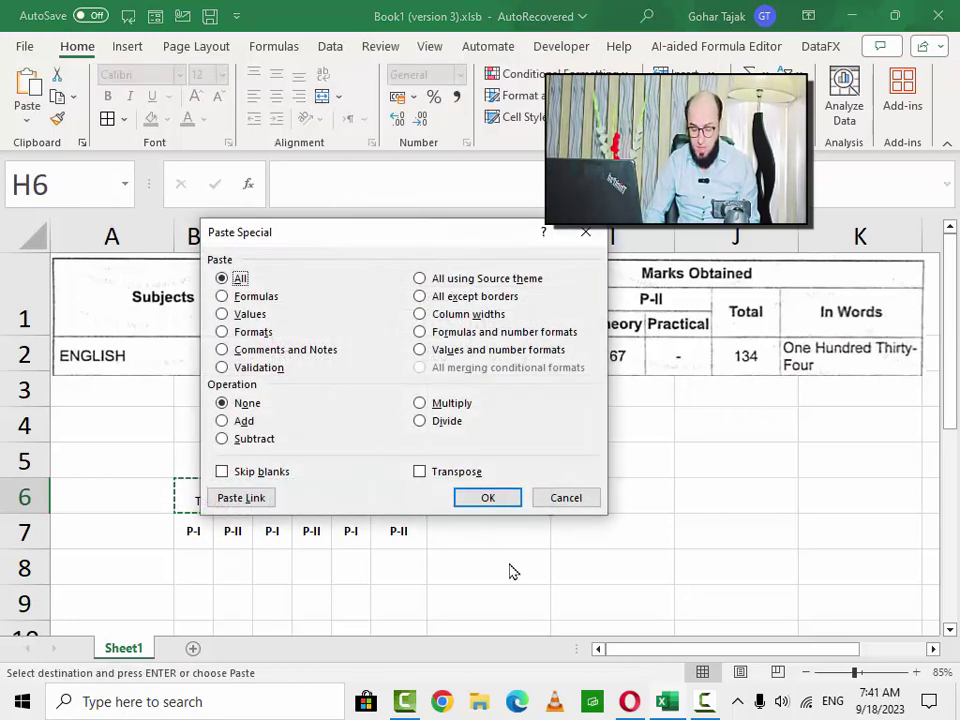
pyautogui.press('v')
pyautogui.press('Return')
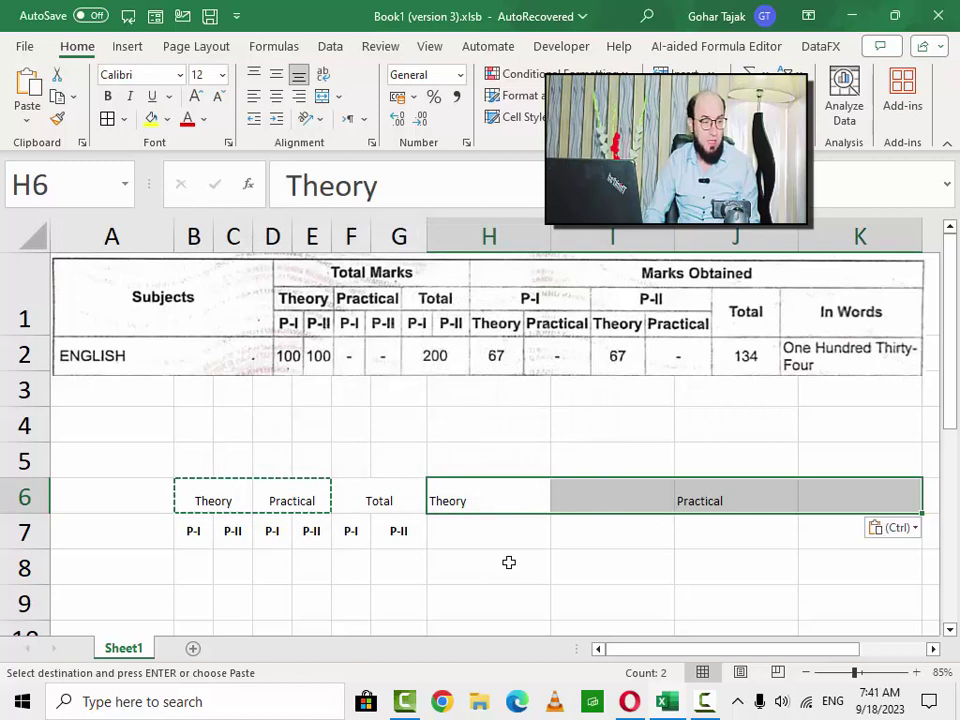
# Move the Practical heading from J6 to I6, next to the Theory heading in H6
pyautogui.press('Down')
pyautogui.press('Up')
pyautogui.press('Right')
pyautogui.press('Right')
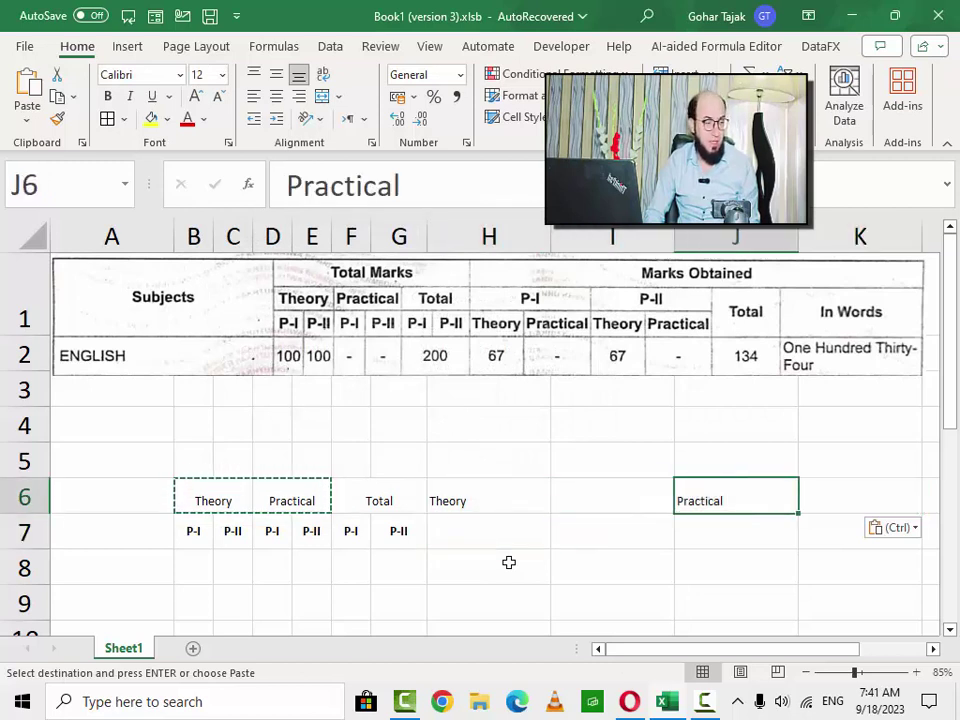
pyautogui.hotkey('ctrl', 'c')
pyautogui.press('Left')
pyautogui.press('Left')
pyautogui.press('Right')
pyautogui.press('Return')
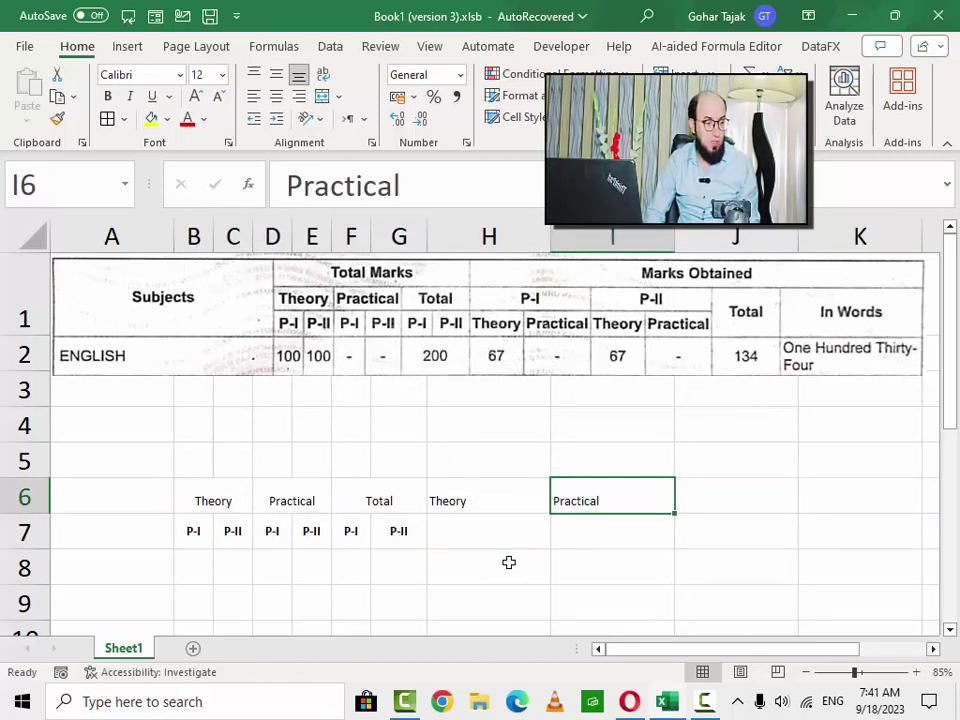
# Copy the Theory and Practical headings from H6:I6 into J6:K6
pyautogui.press('Left')
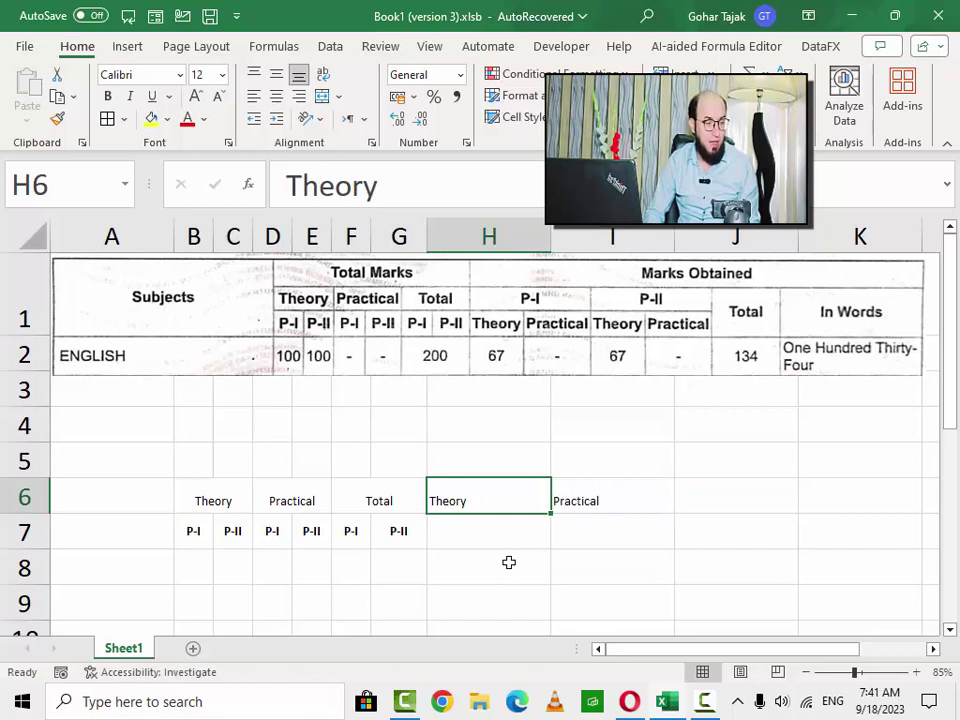
pyautogui.hotkey('shift', 'Right')
pyautogui.hotkey('ctrl', 'c')
pyautogui.press('Right')
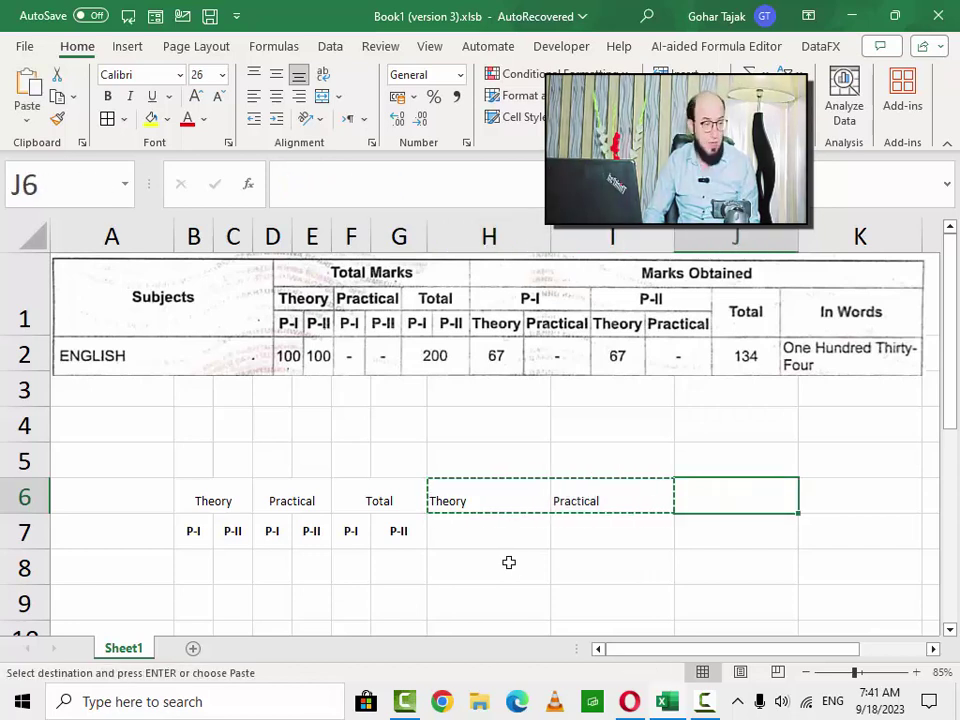
pyautogui.press('Return')
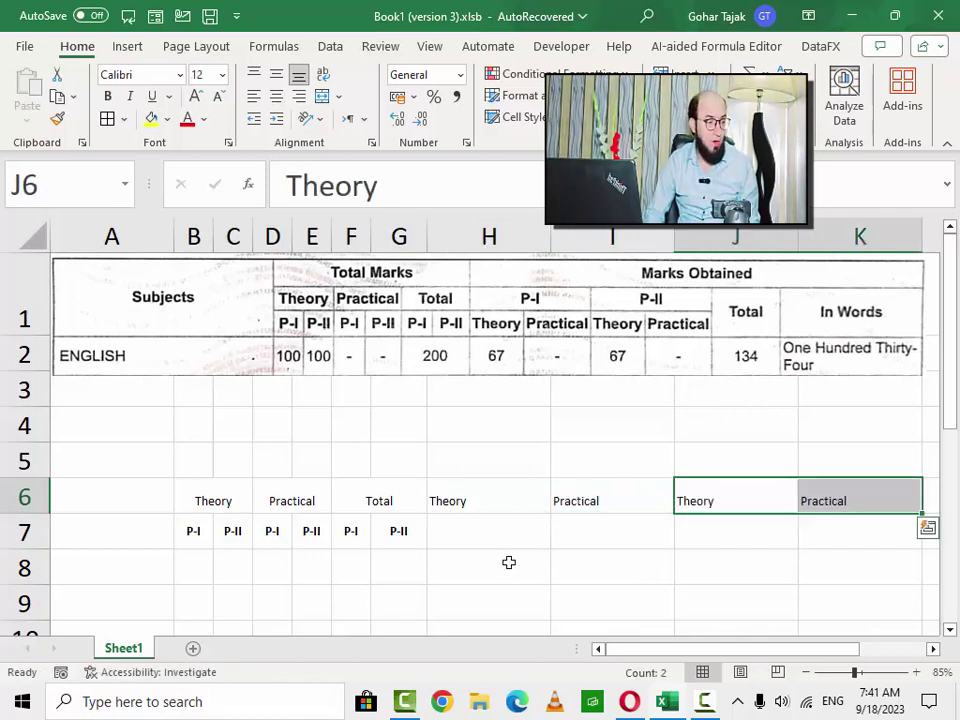
# Narrow columns H to K to one equal width that fits the Theory and Practical headings
pyautogui.press('Left')
pyautogui.press('Left')
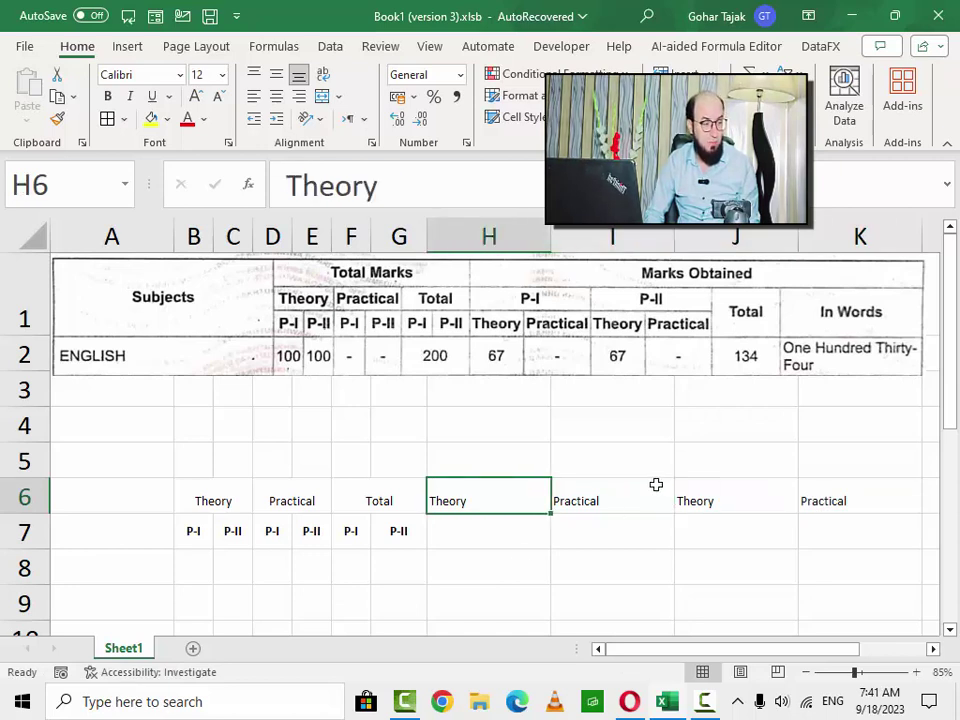
pyautogui.moveTo(507, 248); pyautogui.dragTo(842, 258)
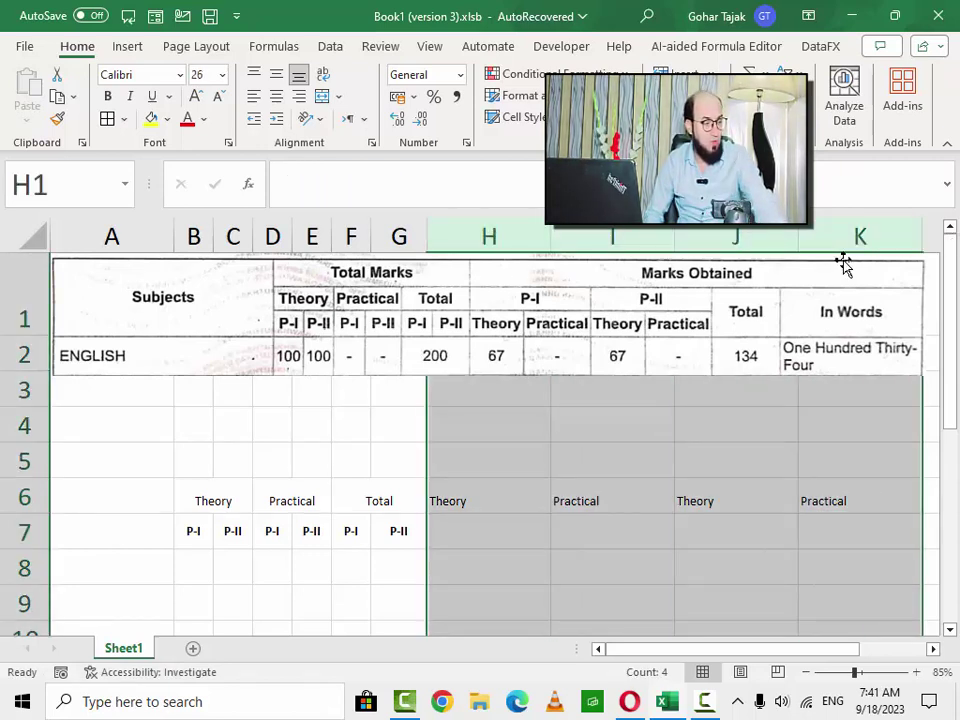
pyautogui.moveTo(550, 233); pyautogui.dragTo(525, 222)
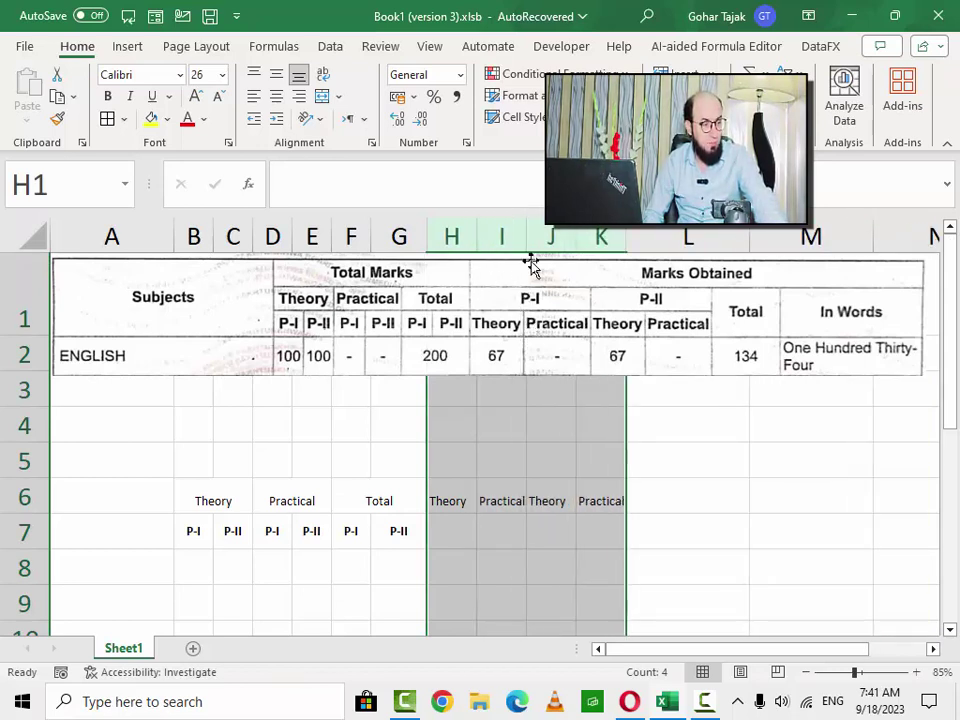
pyautogui.click(538, 514)
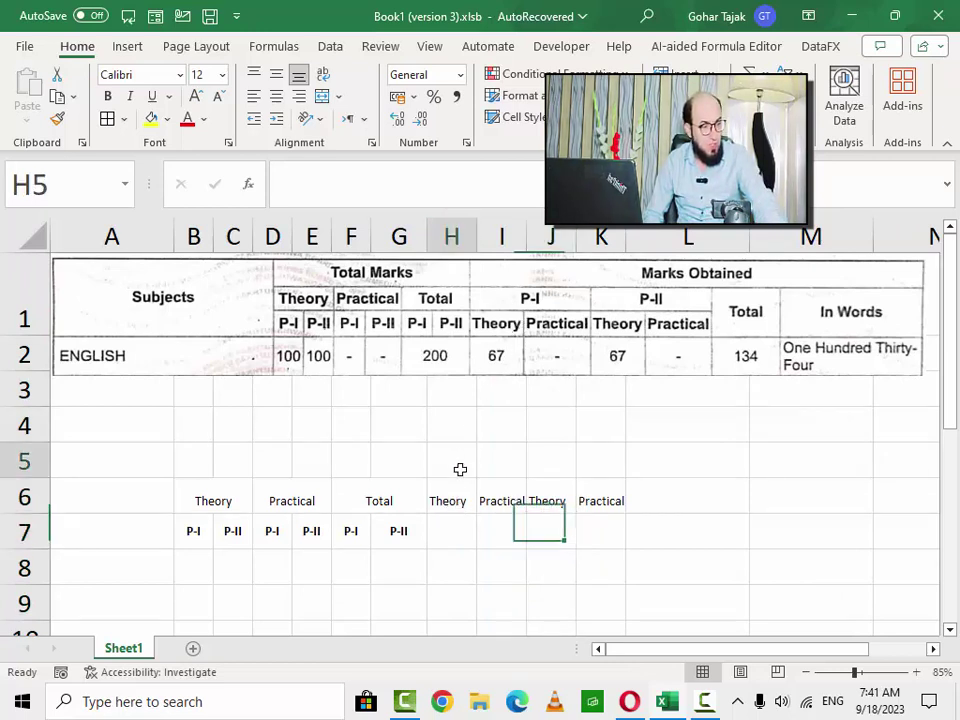
# Enter the heading P-I in H5 and merge and center it across H5:I5
pyautogui.moveTo(461, 469); pyautogui.dragTo(505, 469)
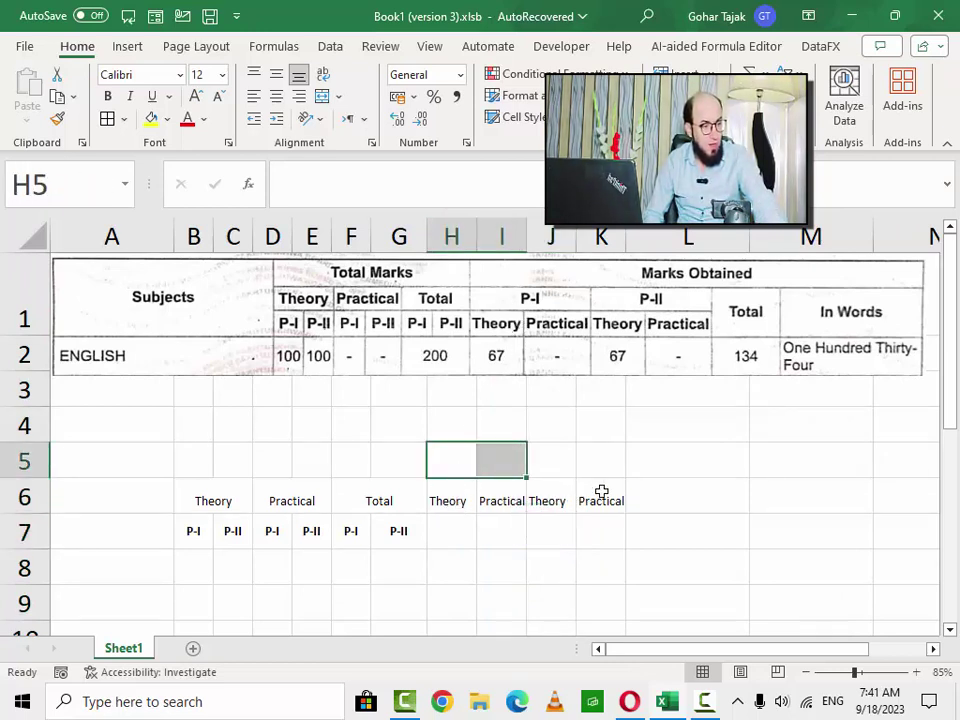
pyautogui.write('P-I')
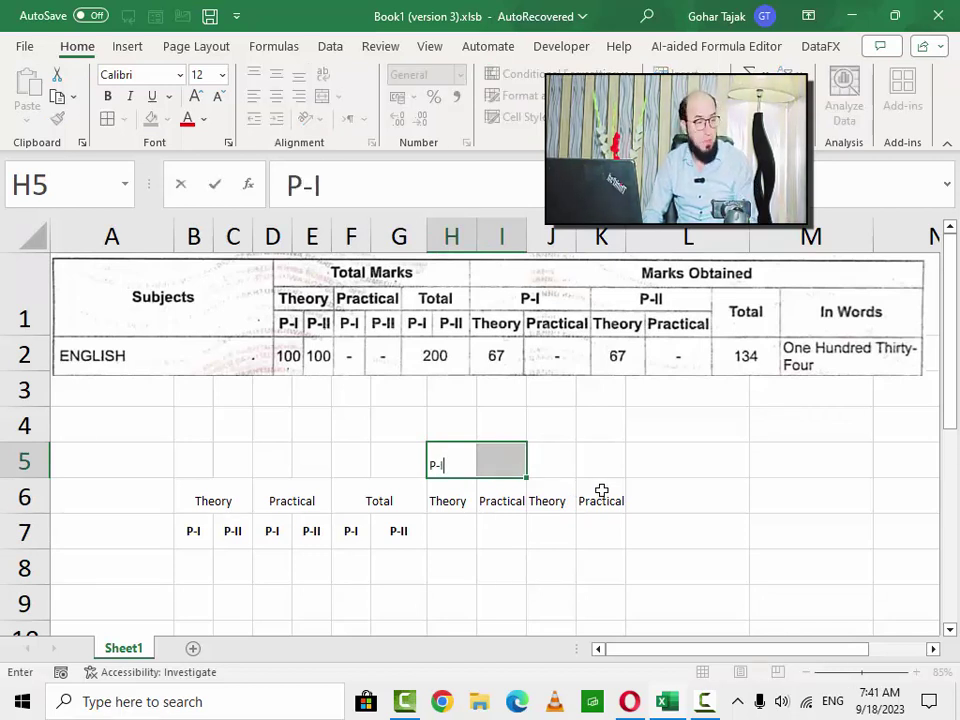
pyautogui.press('Return')
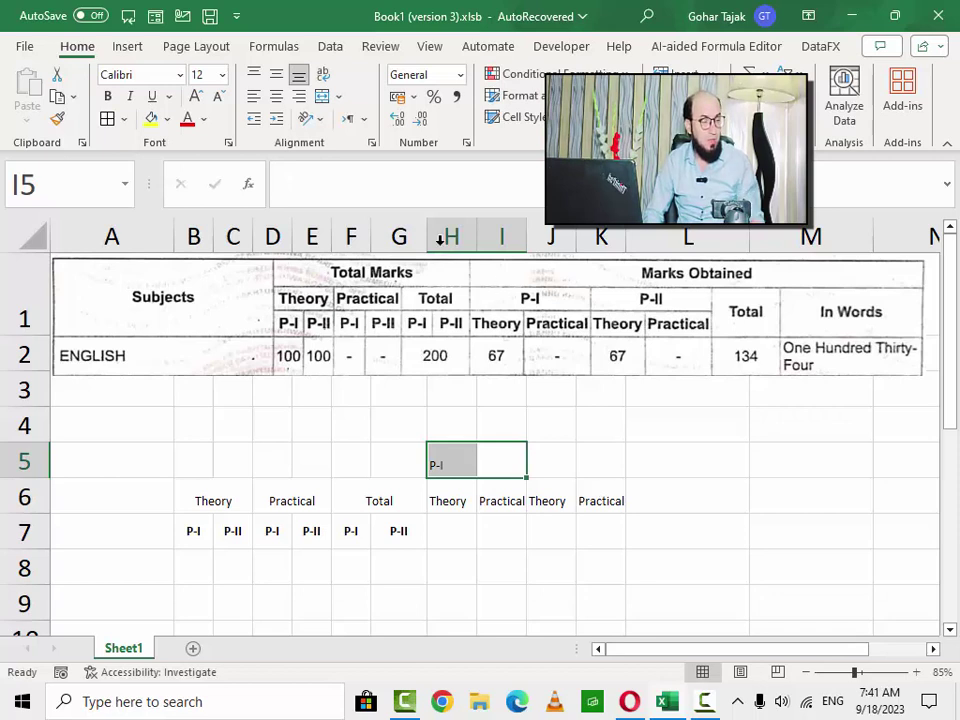
pyautogui.click(322, 98)
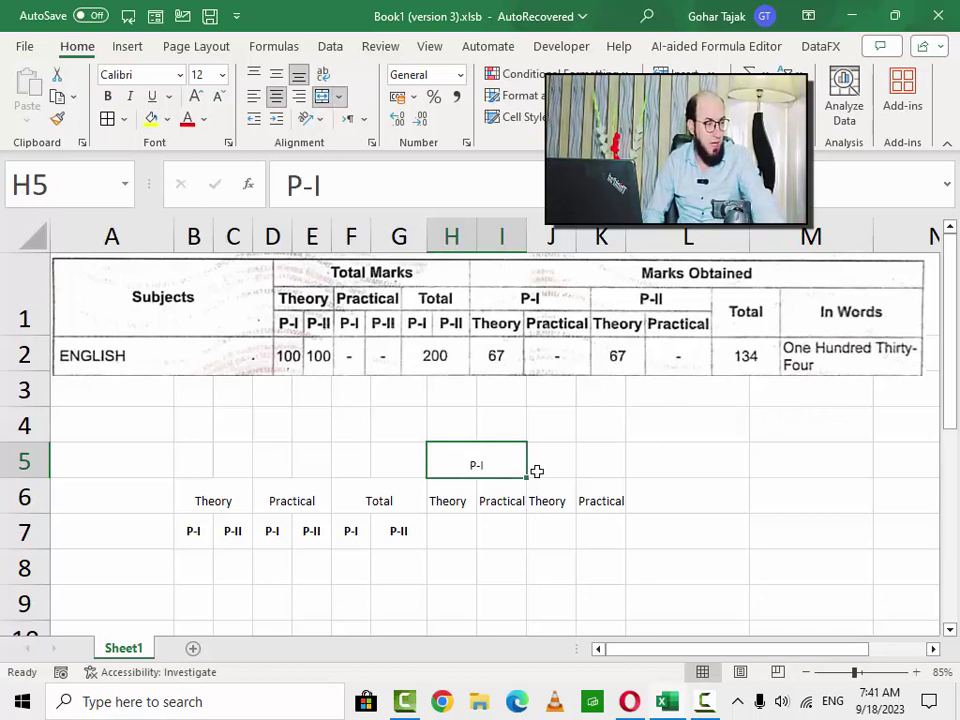
# Fill the merged P-I heading into J5:K5 and change the copy to P-II
pyautogui.moveTo(528, 480); pyautogui.dragTo(601, 482)
pyautogui.click(596, 463)
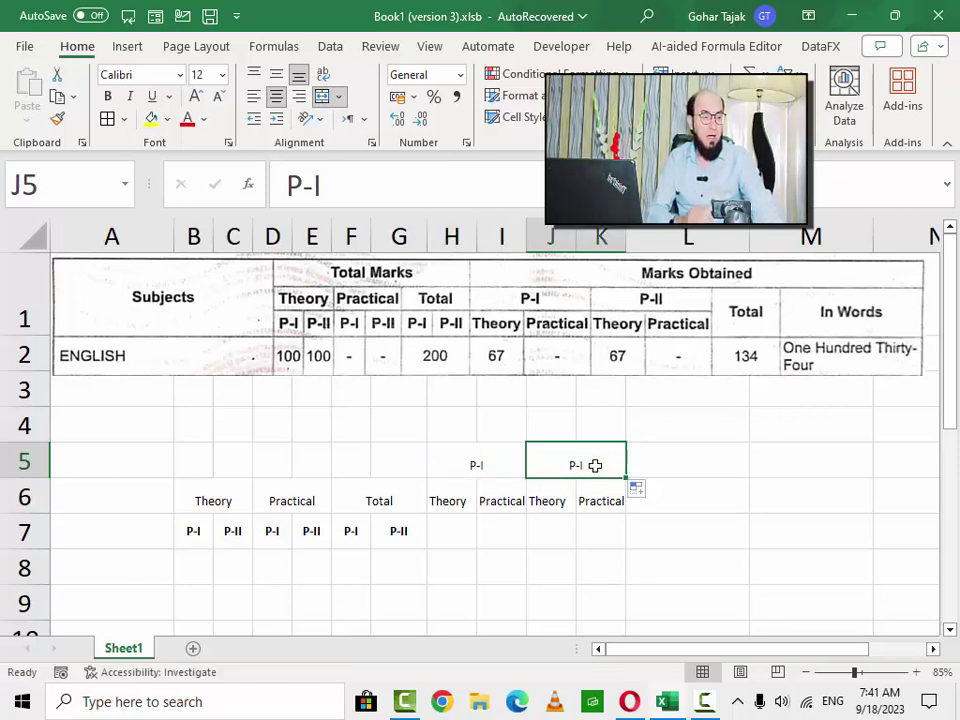
pyautogui.doubleClick(596, 463)
pyautogui.write('\\\\\\\\\\\\\\\\\\\\')
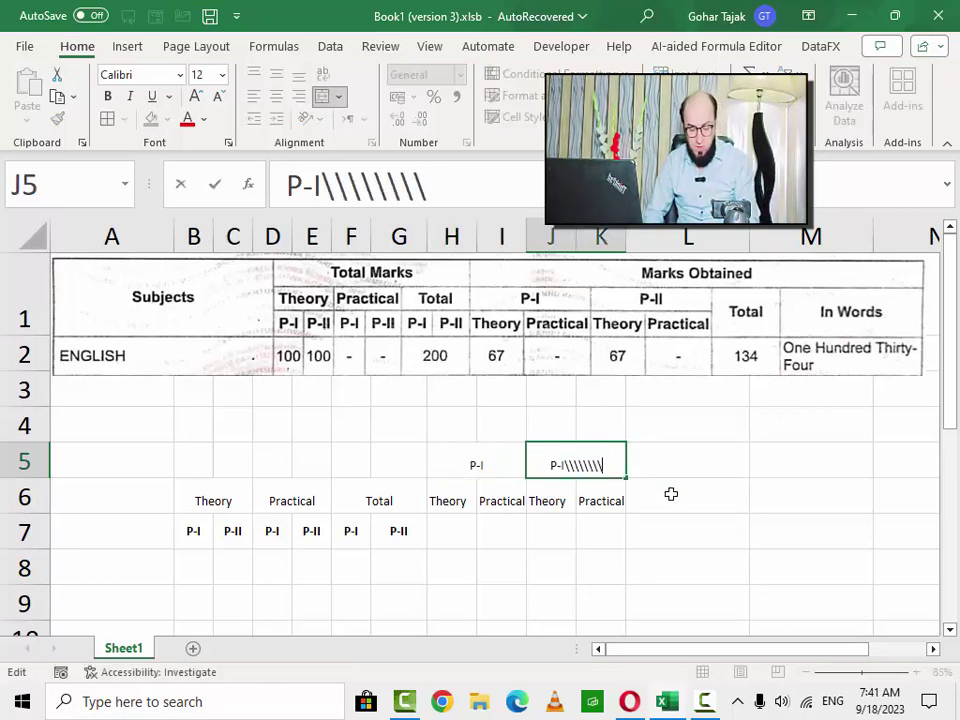
pyautogui.press('BackSpace')
pyautogui.press('BackSpace')
pyautogui.press('BackSpace')
pyautogui.press('BackSpace')
pyautogui.press('BackSpace')
pyautogui.press('BackSpace')
pyautogui.press('BackSpace')
pyautogui.press('BackSpace')
pyautogui.press('BackSpace')
pyautogui.press('BackSpace')
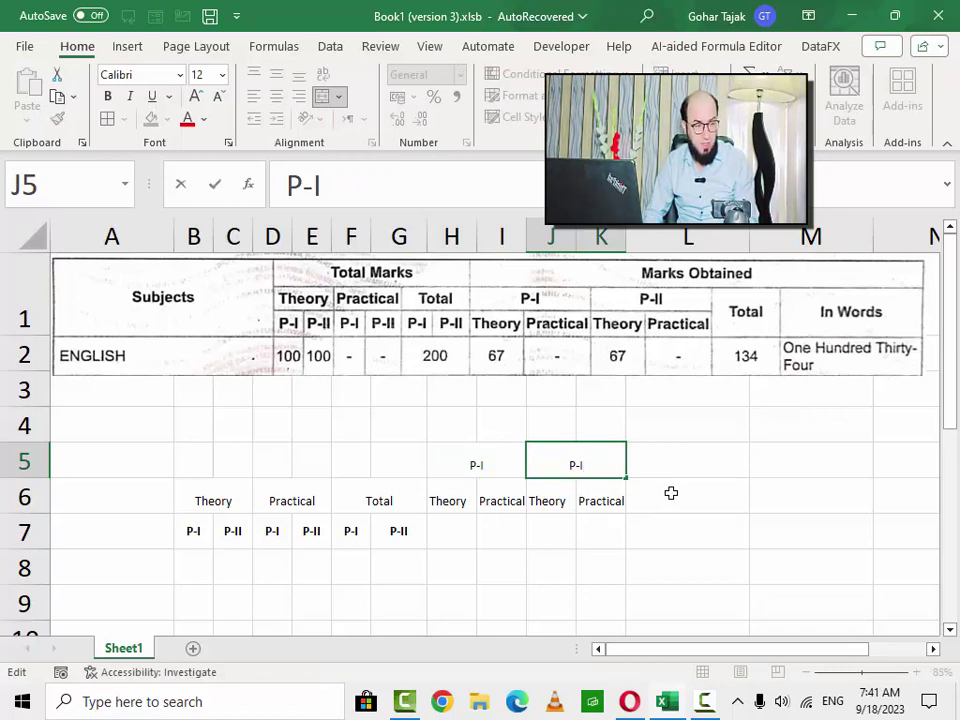
pyautogui.write('I')
pyautogui.press('Return')
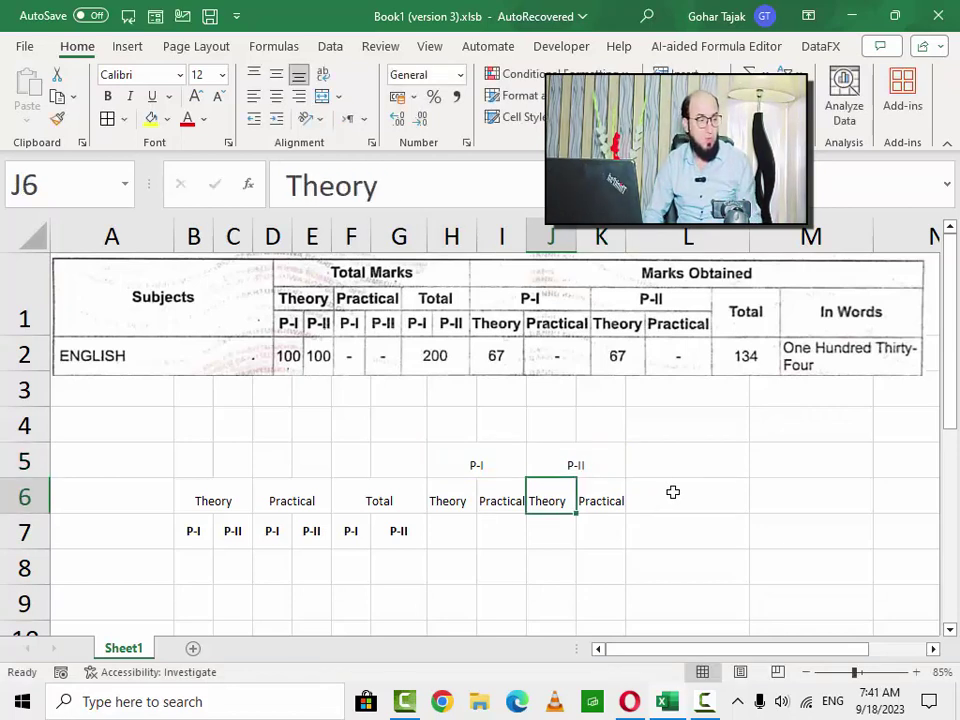
pyautogui.click(474, 469)
pyautogui.click(403, 460)
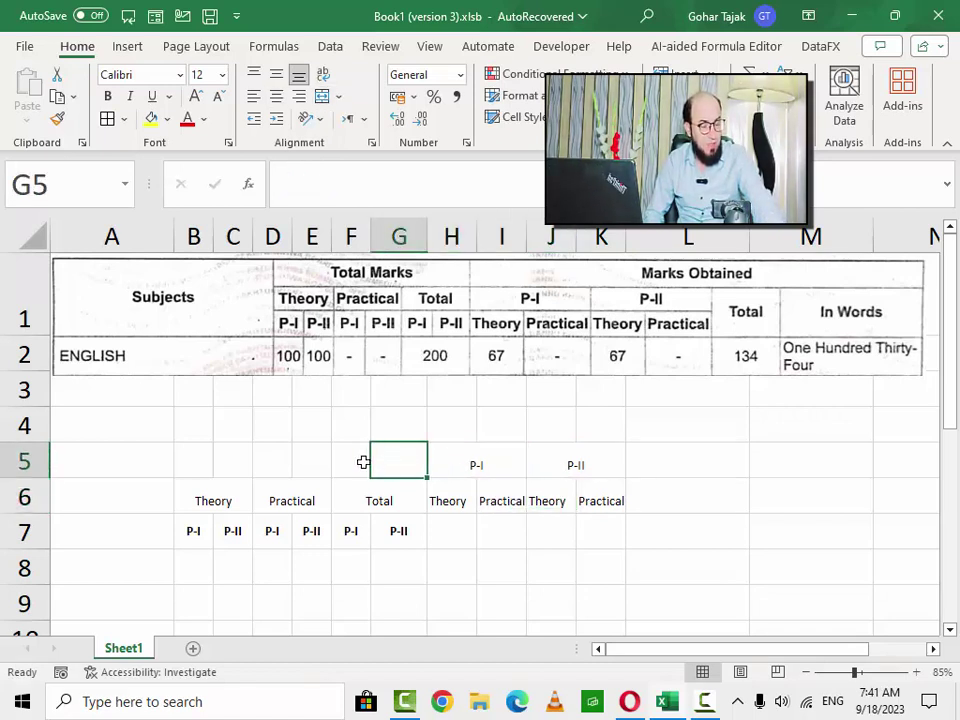
pyautogui.moveTo(363, 462); pyautogui.dragTo(378, 462)
pyautogui.write('Total')
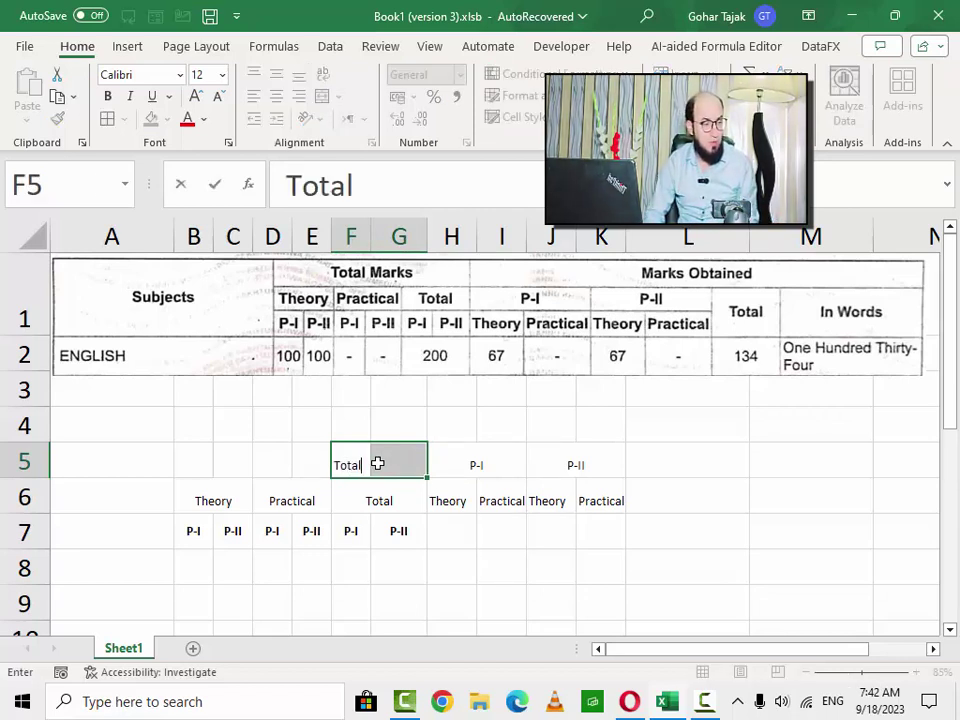
pyautogui.press('Escape')
# Move the four Theory and Practical headings from H6:K6 down to H7:K7
pyautogui.press('Down')
pyautogui.press('Right')
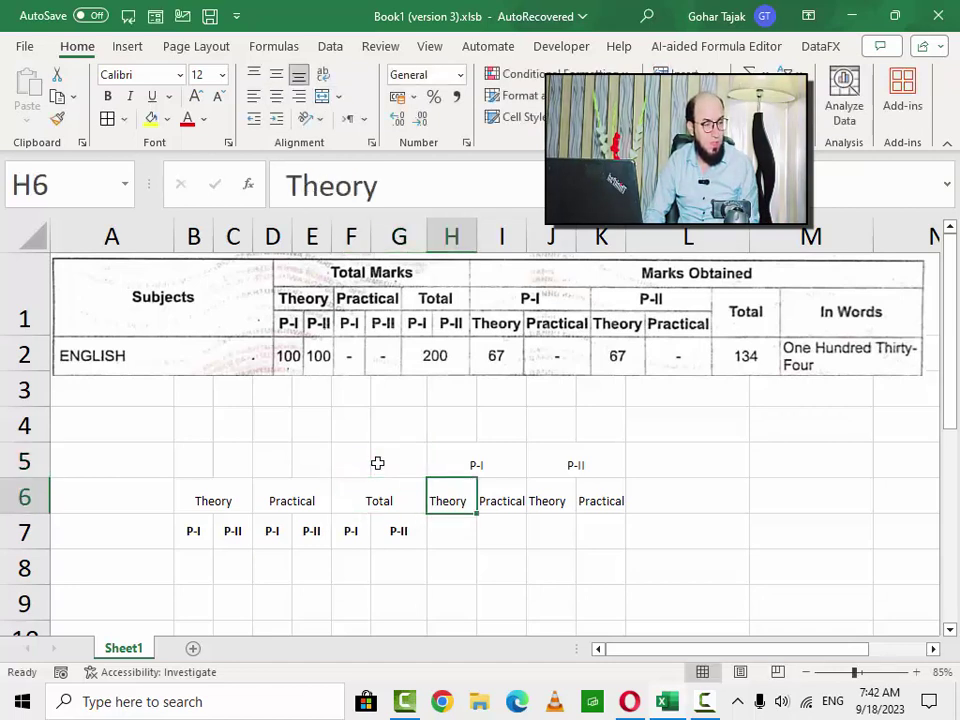
pyautogui.press('Up')
pyautogui.press('Left')
pyautogui.press('Down')
pyautogui.press('Left')
pyautogui.press('Left')
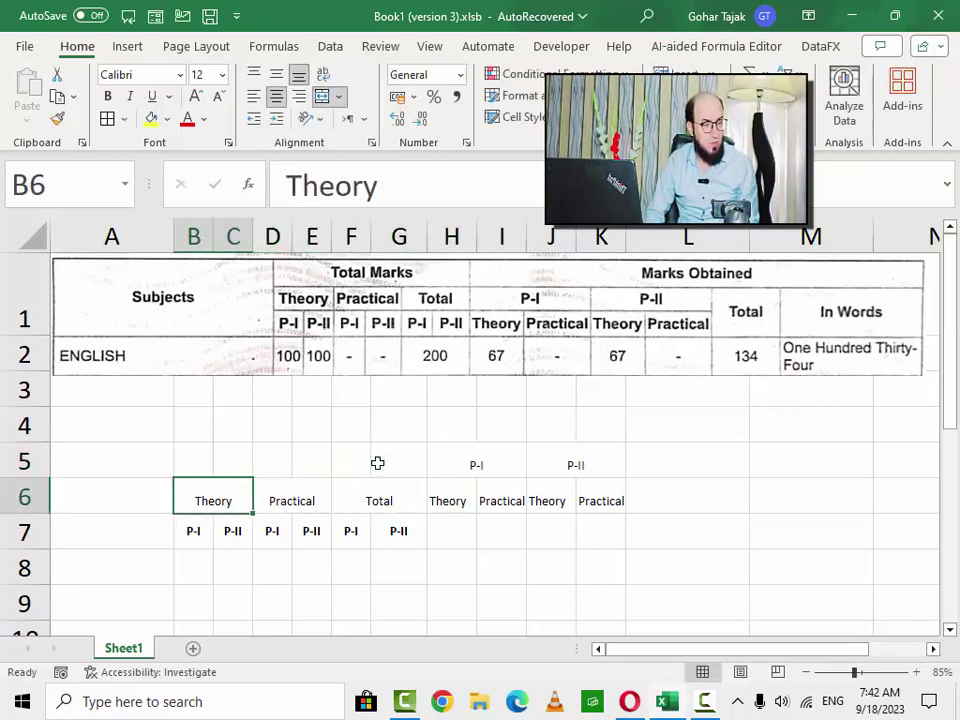
pyautogui.press('Right')
pyautogui.press('Right')
pyautogui.press('Right')
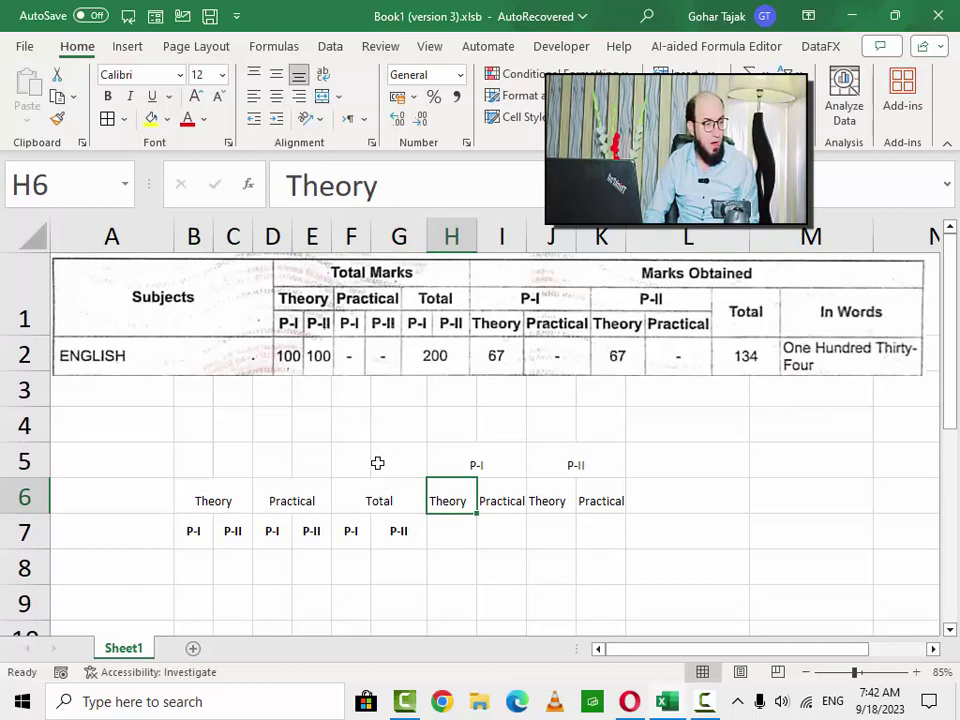
pyautogui.hotkey('shift', 'Right')
pyautogui.hotkey('shift', 'Right')
pyautogui.hotkey('shift', 'Right')
pyautogui.hotkey('ctrl', 'c')
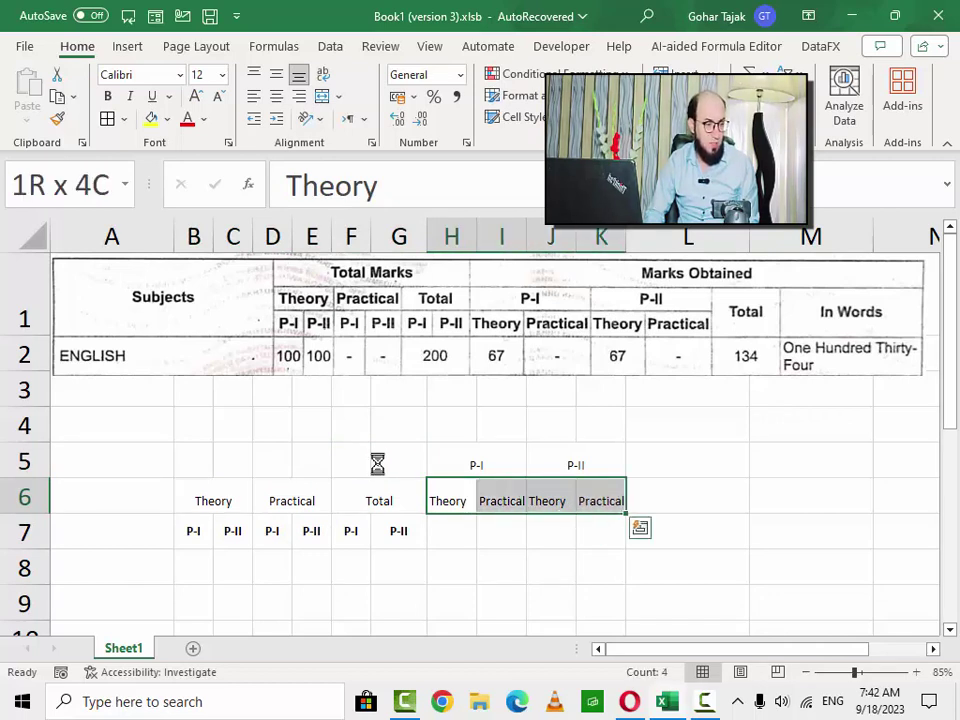
pyautogui.press('Down')
pyautogui.hotkey('ctrl', 'v')
# Move the merged P-I and P-II headings from H5:K5 down to H6:K6, above the Theory and Practical headings
pyautogui.press('Up')
pyautogui.press('Up')
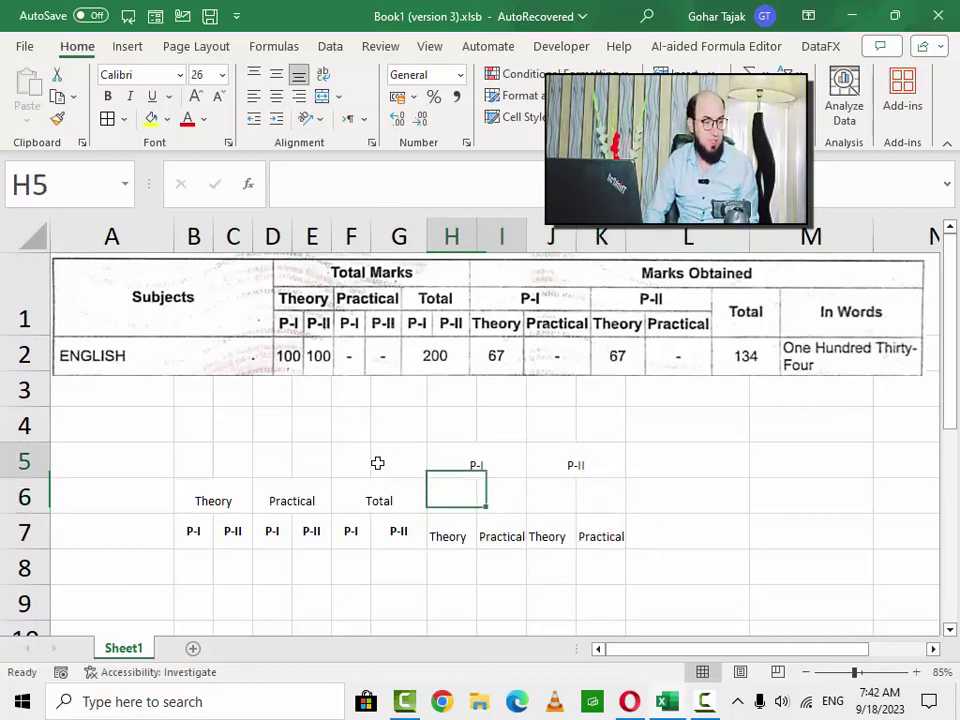
pyautogui.hotkey('shift', 'Right')
pyautogui.hotkey('alt', 'h')
pyautogui.press('m')
pyautogui.press('c')
pyautogui.hotkey('shift', 'Right')
pyautogui.hotkey('shift', 'Right')
pyautogui.hotkey('shift', 'Right')
pyautogui.hotkey('shift', 'Left')
pyautogui.hotkey('ctrl', 'c')
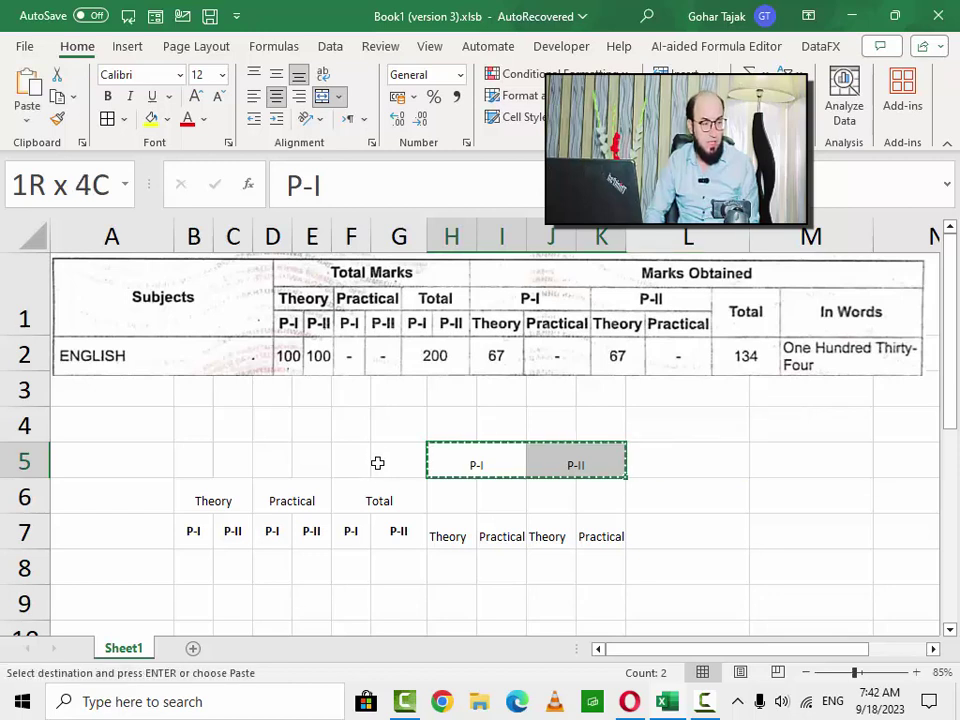
pyautogui.press('Down')
pyautogui.hotkey('ctrl', 'v')
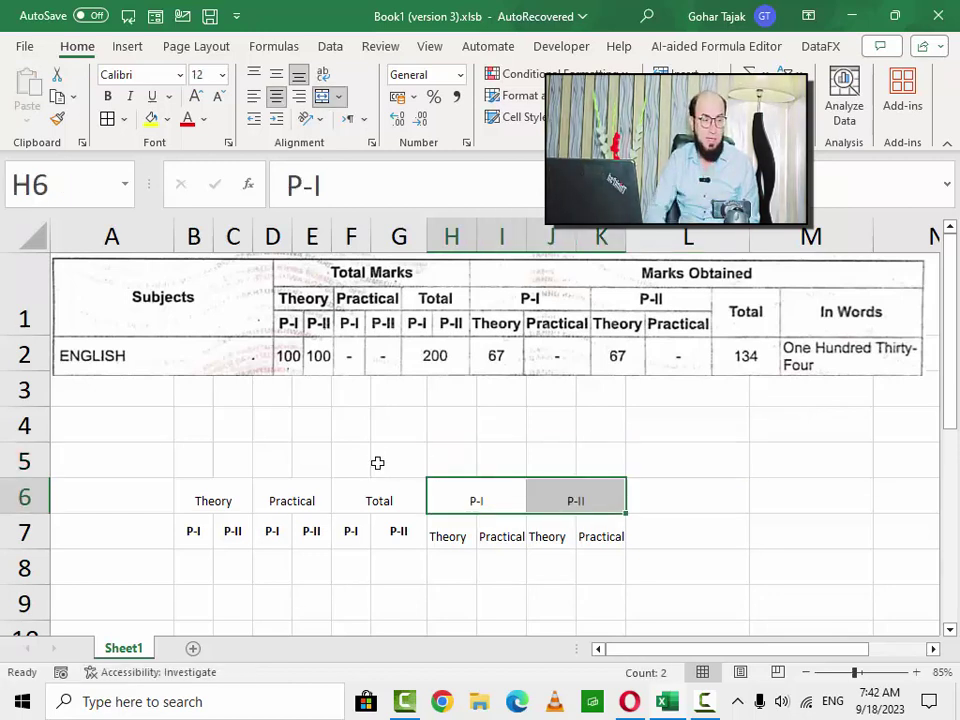
pyautogui.press('Left')
pyautogui.press('Left')
pyautogui.press('Left')
pyautogui.hotkey('shift', 'Right')
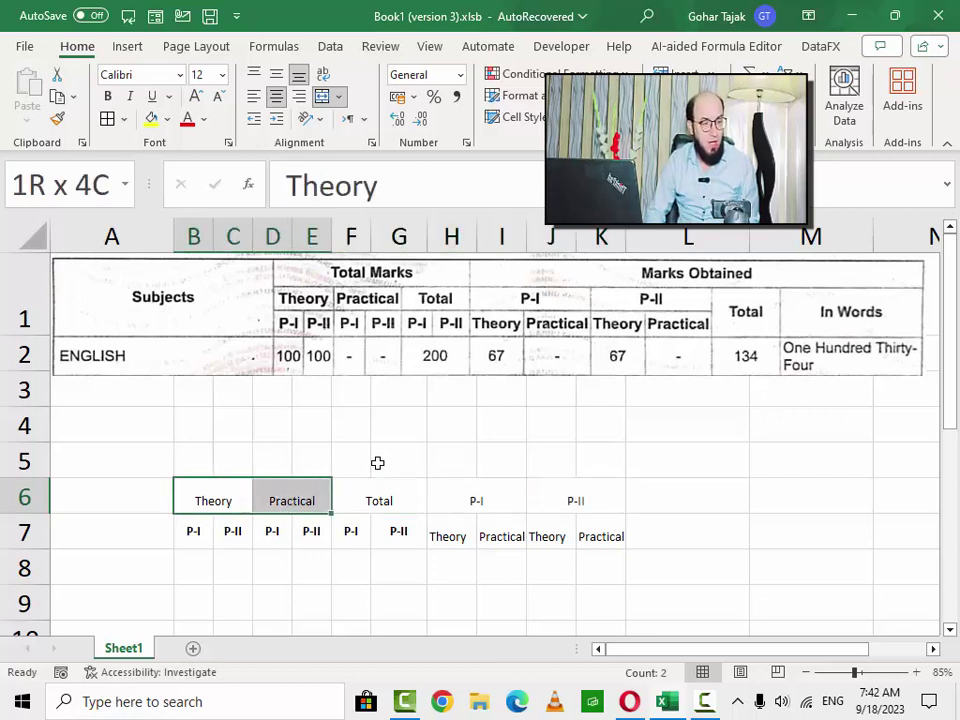
pyautogui.hotkey('shift', 'Right')
pyautogui.hotkey('shift', 'Down')
pyautogui.hotkey('shift', 'Right')
pyautogui.hotkey('shift', 'Right')
pyautogui.press('Right')
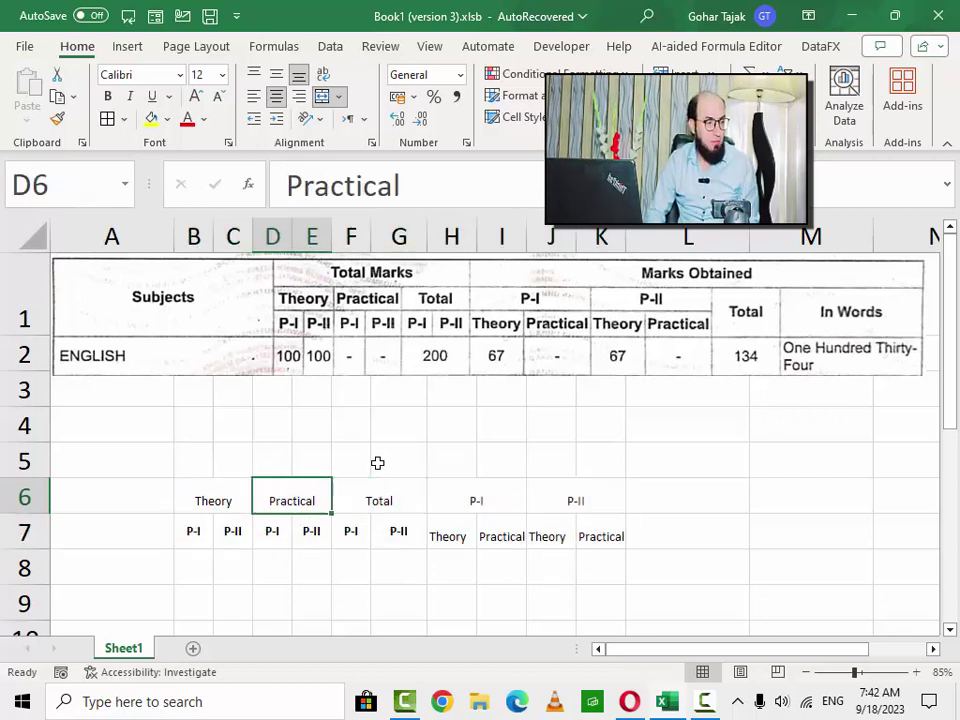
# Enter the headings Total in L6 and In Words in M6
pyautogui.press('Right')
pyautogui.press('Right')
pyautogui.press('Right')
pyautogui.press('Right')
pyautogui.write('Total')
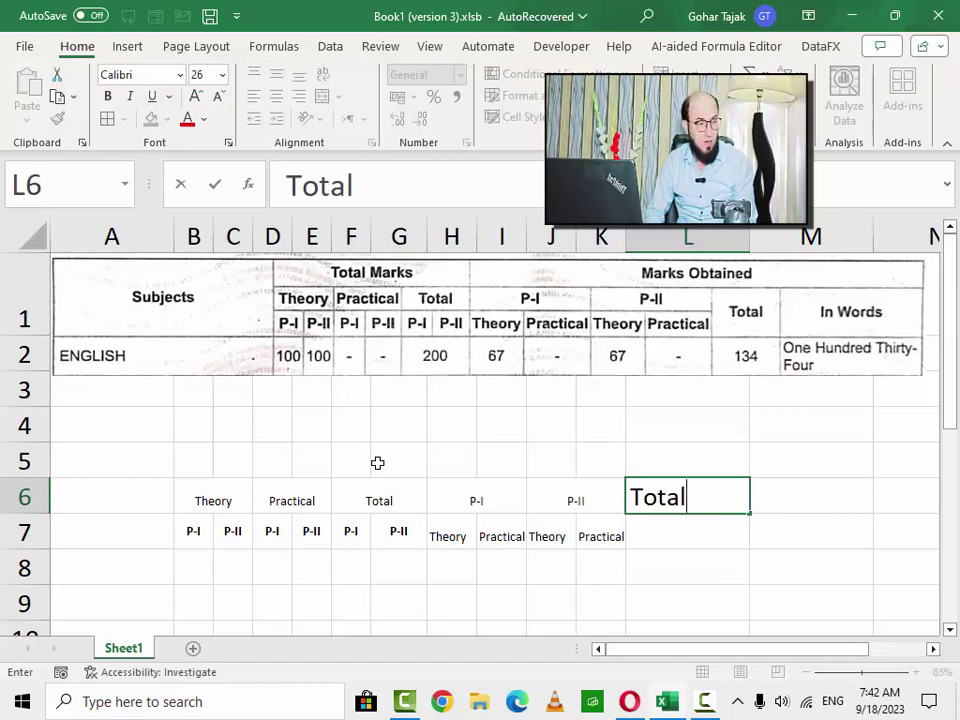
pyautogui.press('Right')
pyautogui.write('In ')
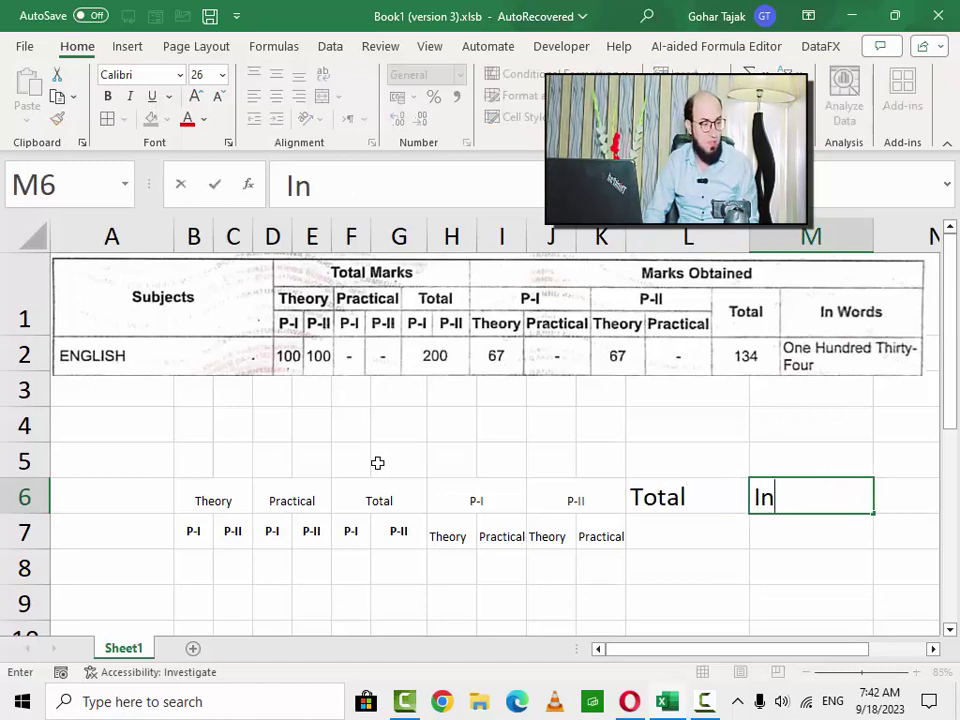
pyautogui.write('Wo')
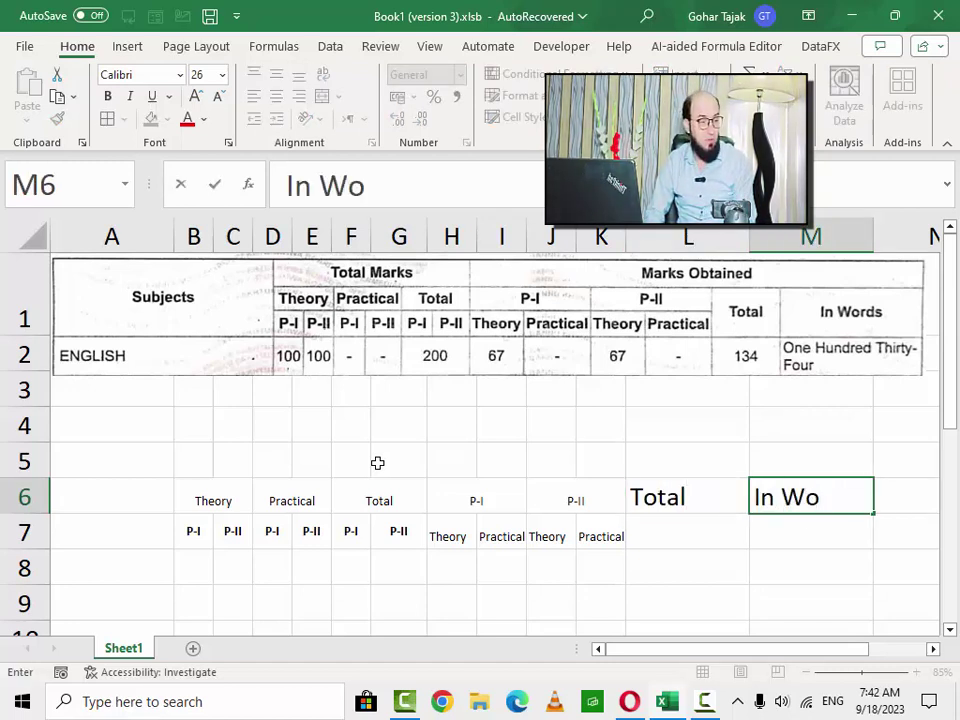
pyautogui.write('rds')
pyautogui.press('Return')
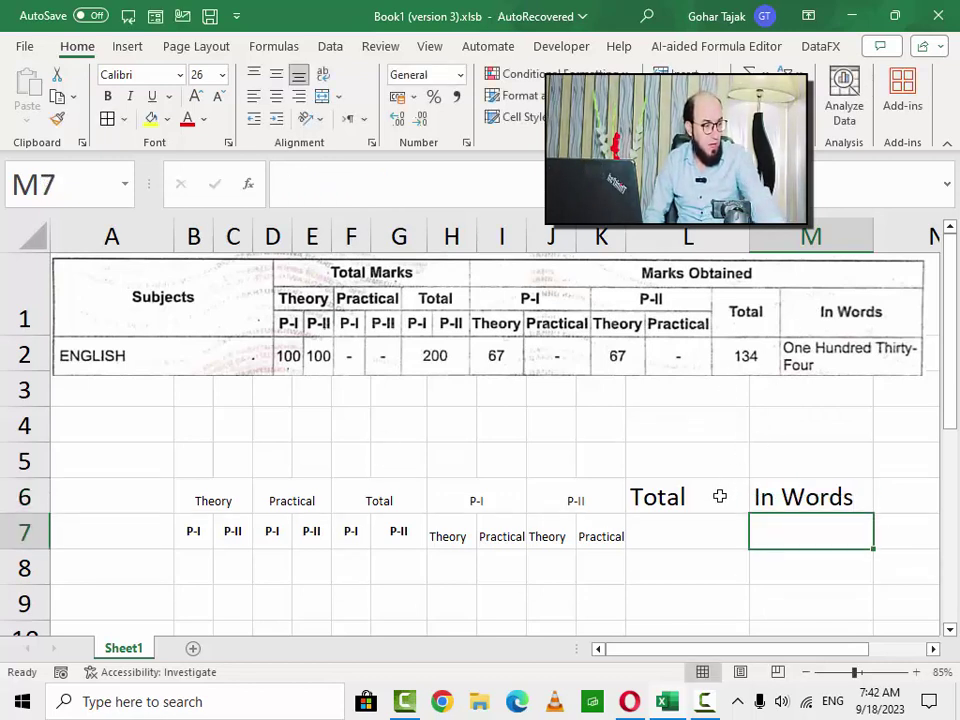
# Merge and center the Total heading over L6:L7 and the In Words heading over M6:M7
pyautogui.moveTo(720, 495); pyautogui.dragTo(717, 527)
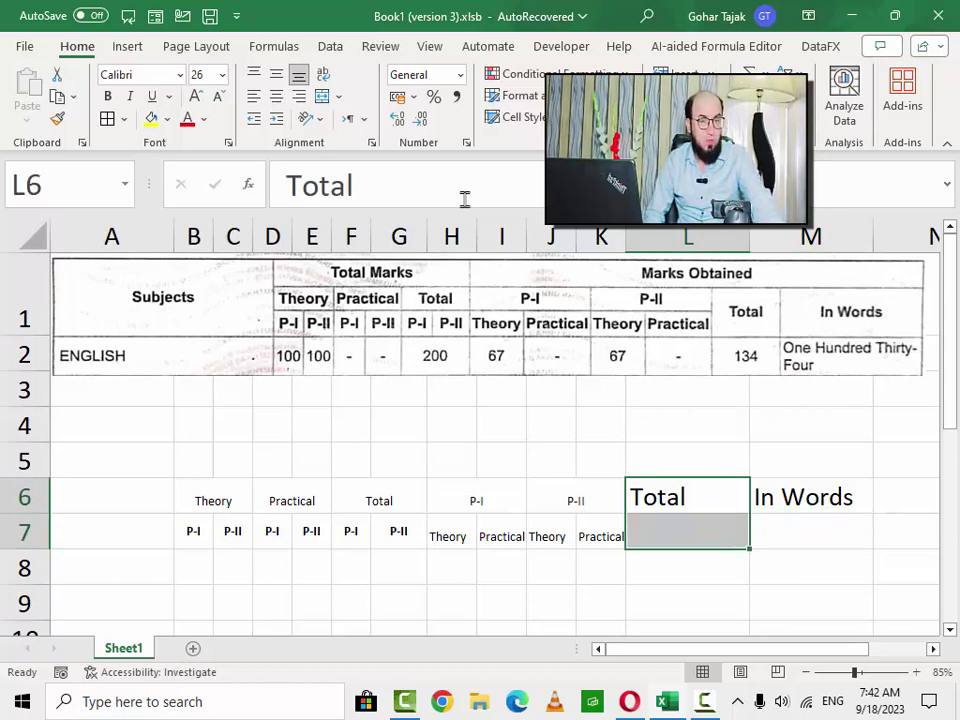
pyautogui.click(322, 96)
pyautogui.moveTo(770, 496); pyautogui.dragTo(785, 526)
pyautogui.press('F4')
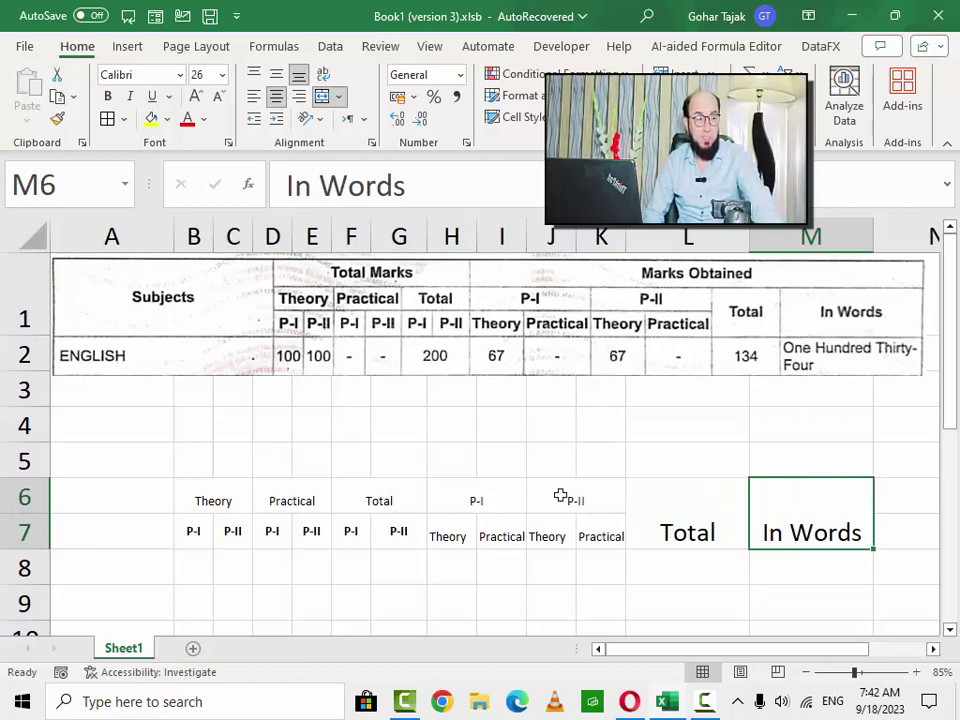
# Enter Subject in A6 and English in A7
pyautogui.click(148, 498)
pyautogui.write('Subject')
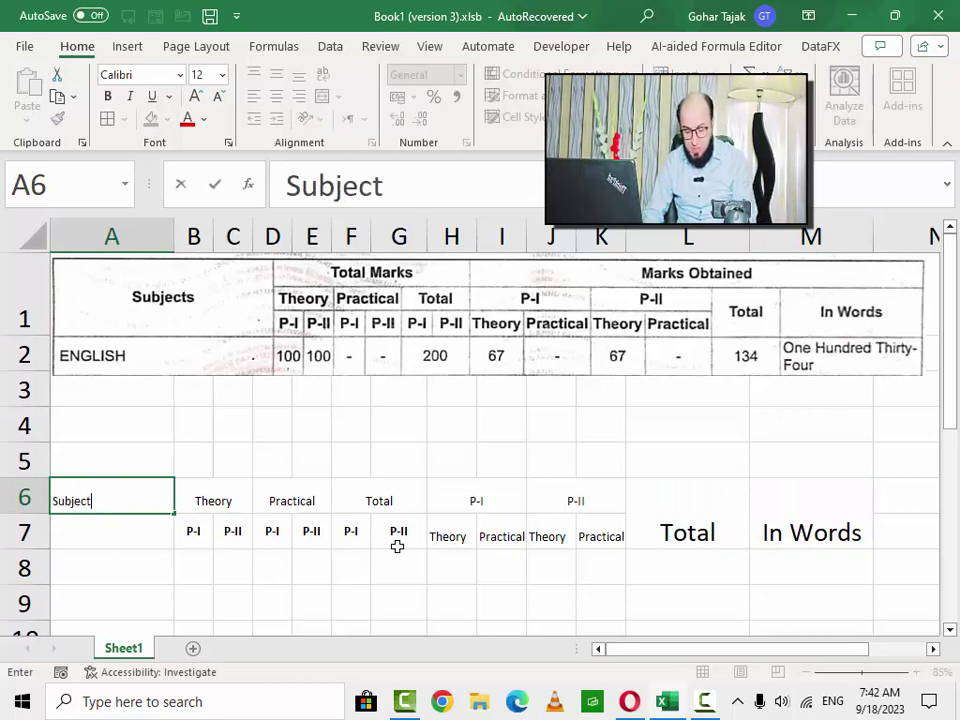
pyautogui.press('Return')
pyautogui.write('English')
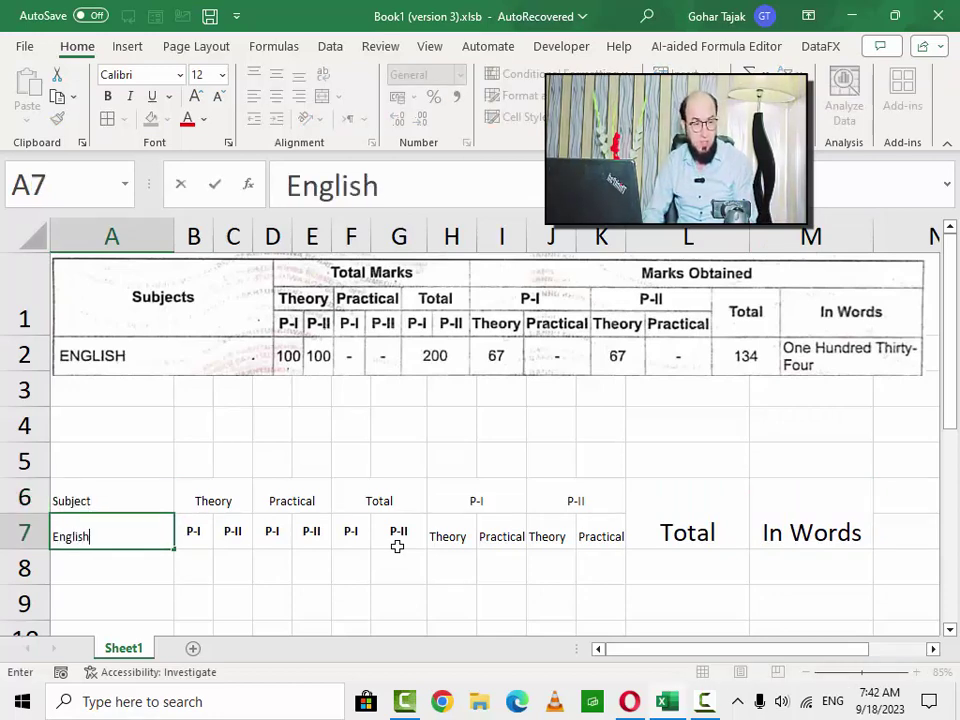
pyautogui.press('Up')
# Apply borders around all cells of the heading range A6:M7
pyautogui.hotkey('shift', 'Down')
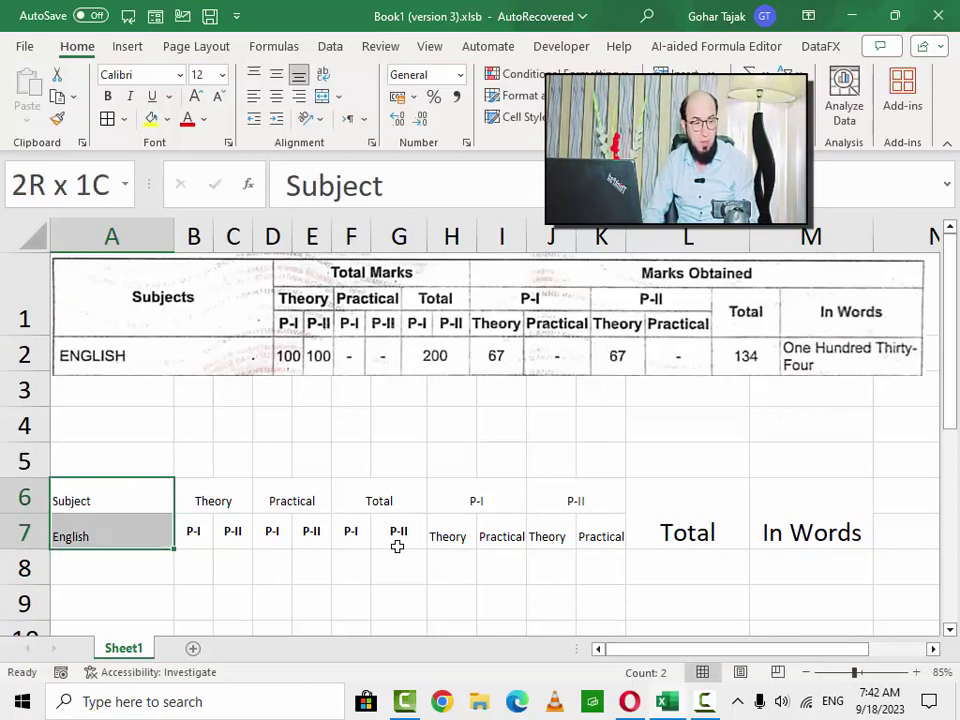
pyautogui.hotkey('shift', 'Right')
pyautogui.hotkey('shift', 'Right')
pyautogui.hotkey('shift', 'Right')
pyautogui.hotkey('shift', 'Right')
pyautogui.hotkey('shift', 'Right')
pyautogui.hotkey('shift', 'Right')
pyautogui.hotkey('shift', 'Right')
pyautogui.hotkey('shift', 'Right')
pyautogui.hotkey('shift', 'Right')
pyautogui.hotkey('shift', 'Right')
pyautogui.hotkey('shift', 'Right')
pyautogui.hotkey('shift', 'Right')
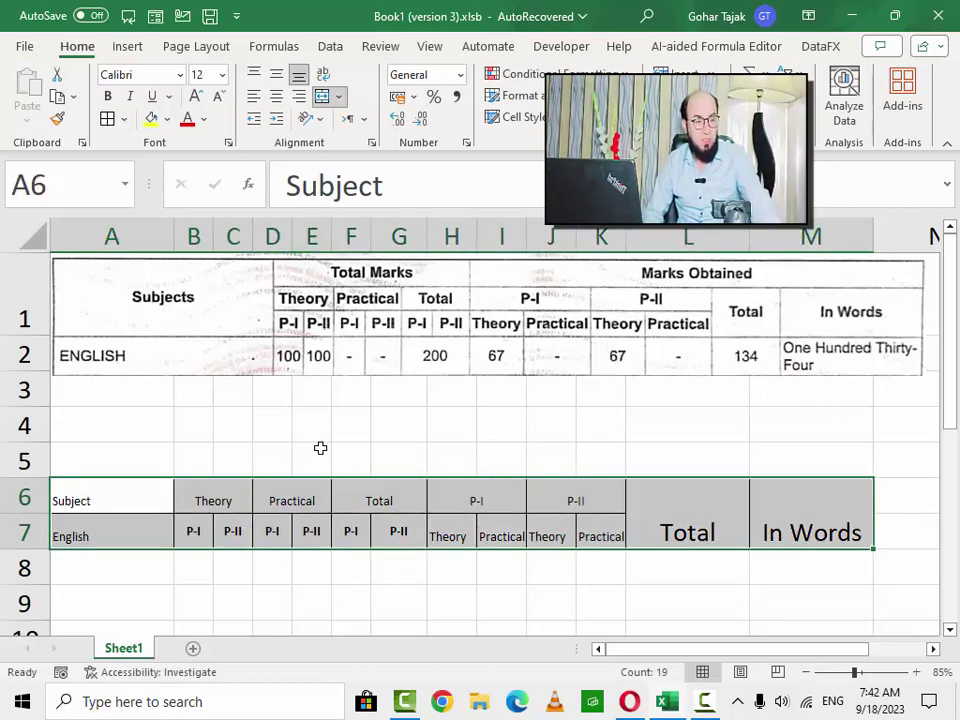
pyautogui.click(515, 536)
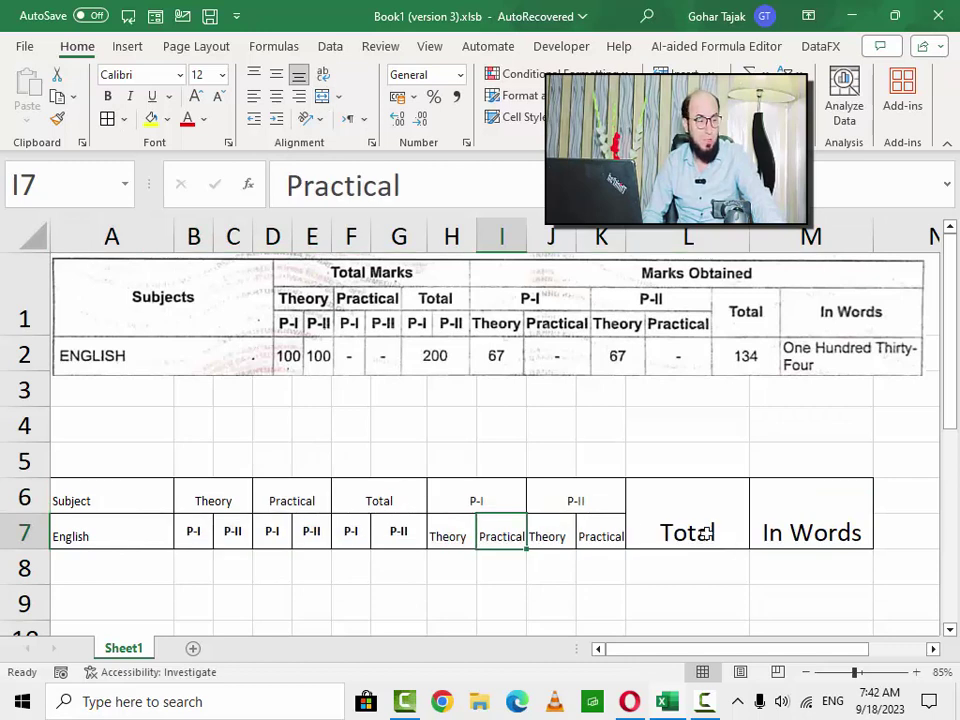
# Center the contents of A6:M7 horizontally and vertically and set their font size to 12
pyautogui.moveTo(140, 512); pyautogui.dragTo(776, 531)
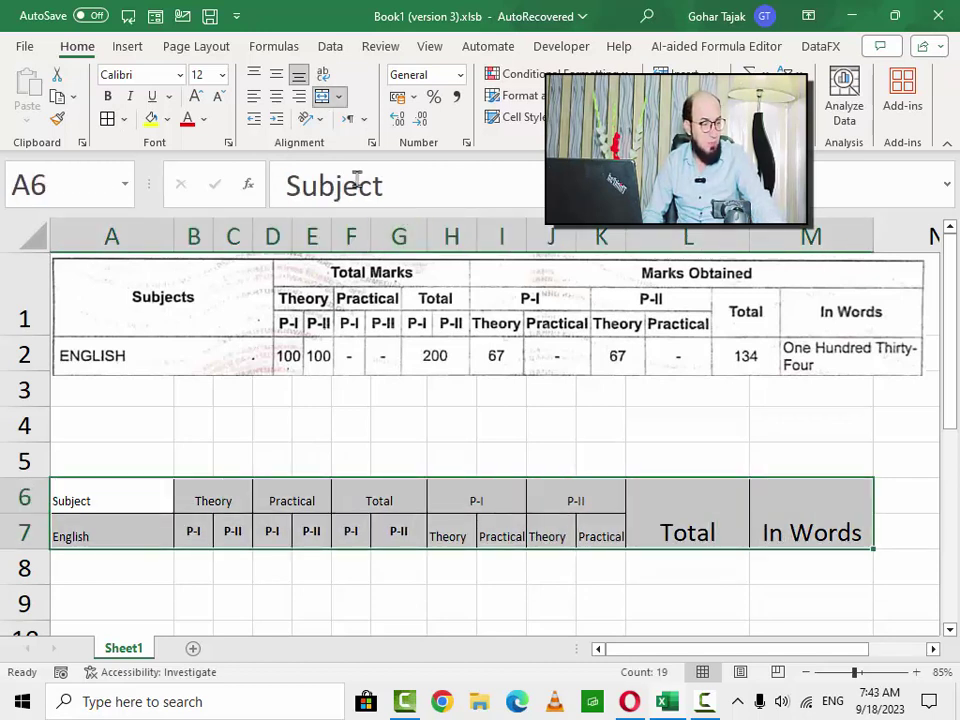
pyautogui.click(276, 97)
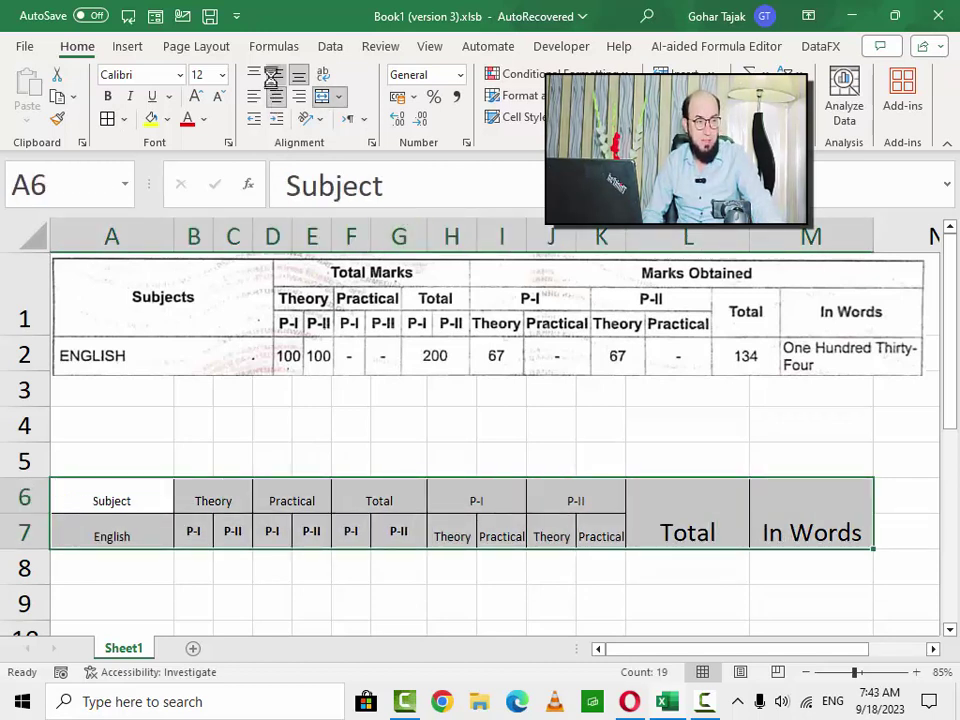
pyautogui.click(276, 76)
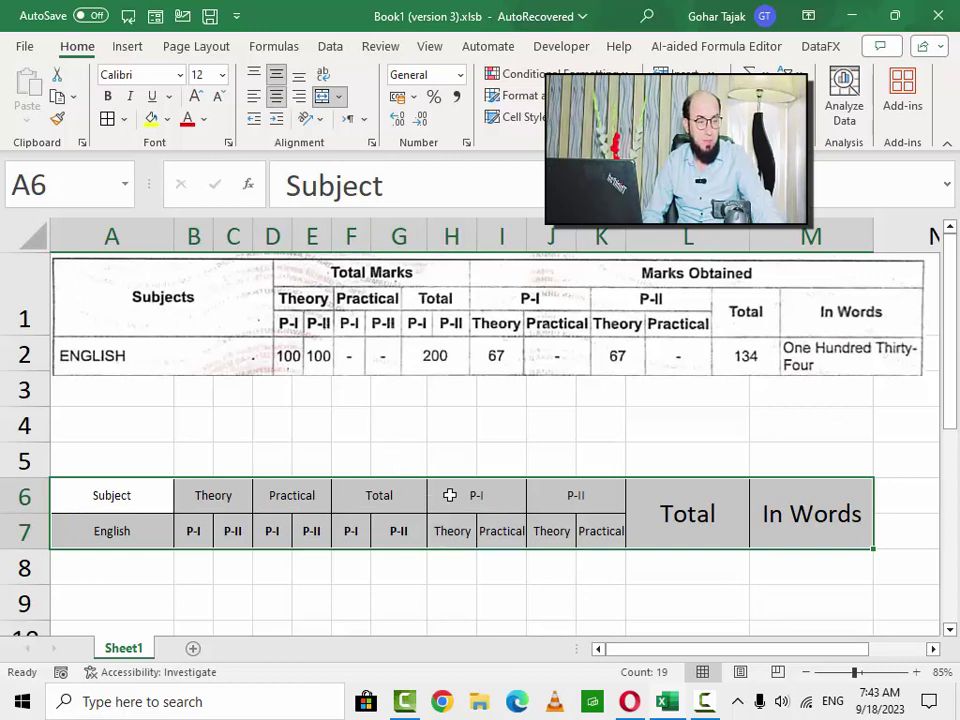
pyautogui.click(198, 75)
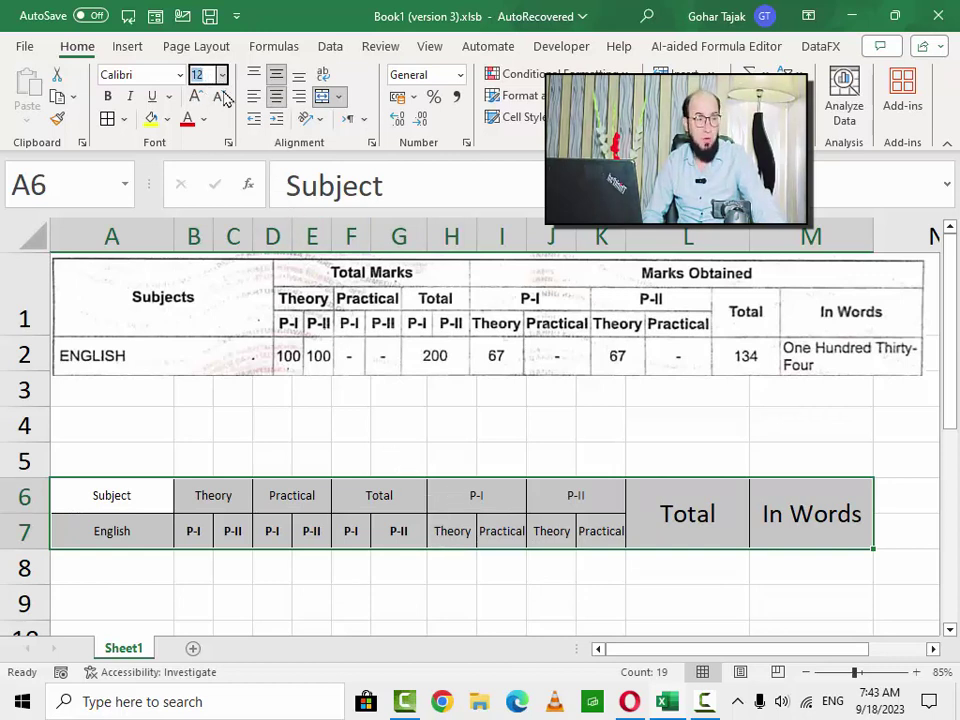
pyautogui.press('Return')
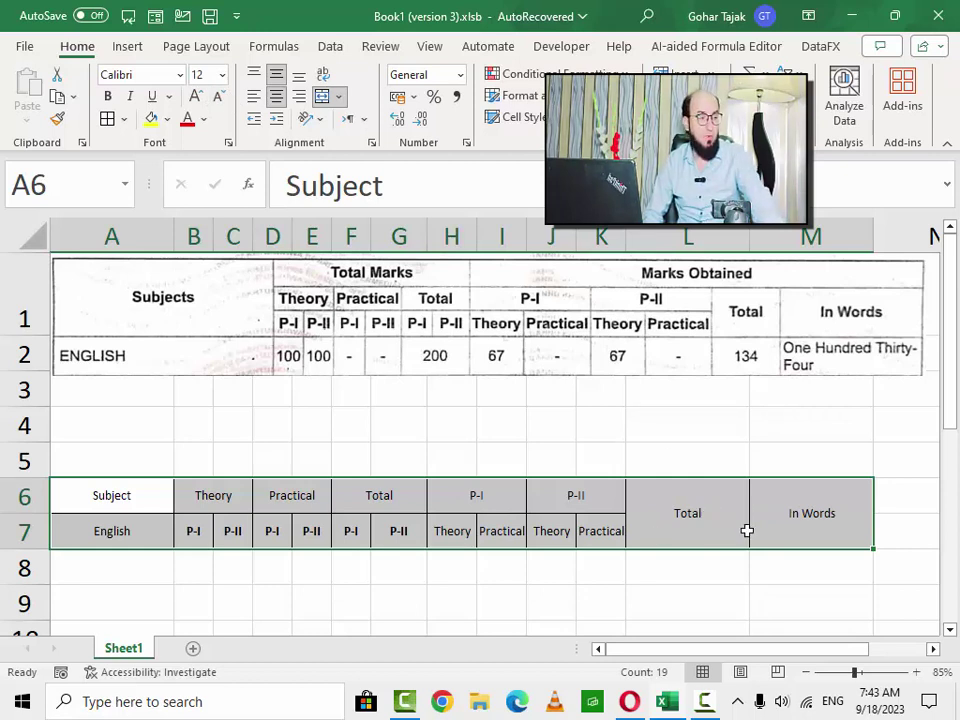
# Bold the headings in A6:M7 and add a Total Marks heading merged and centered over B5:G5
pyautogui.hotkey('ctrl', 'b')
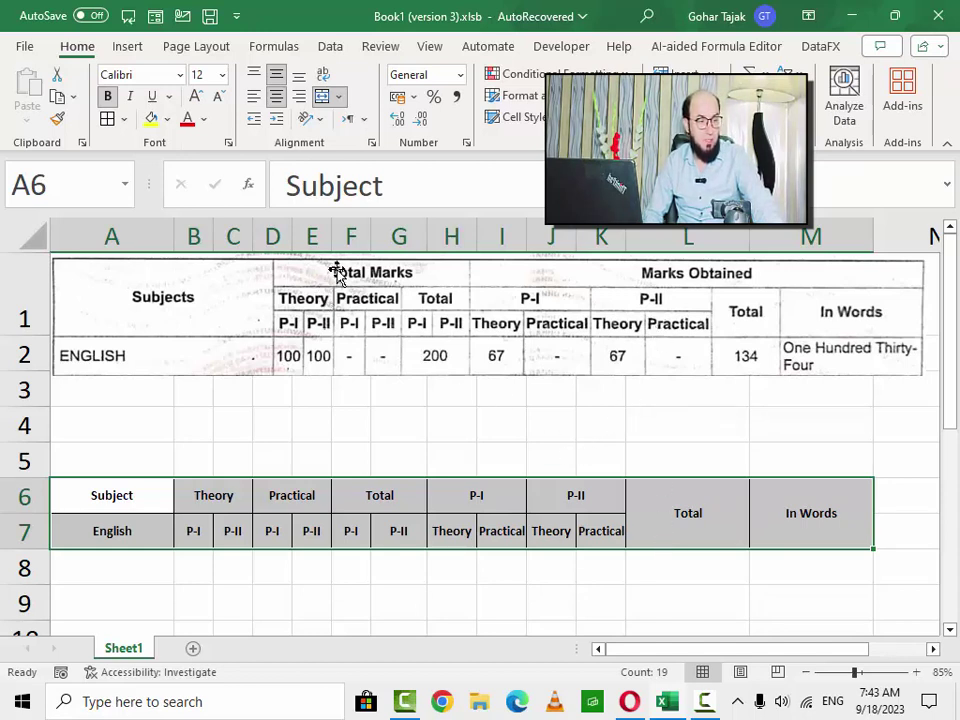
pyautogui.moveTo(195, 458); pyautogui.dragTo(385, 464)
pyautogui.write('Total M')
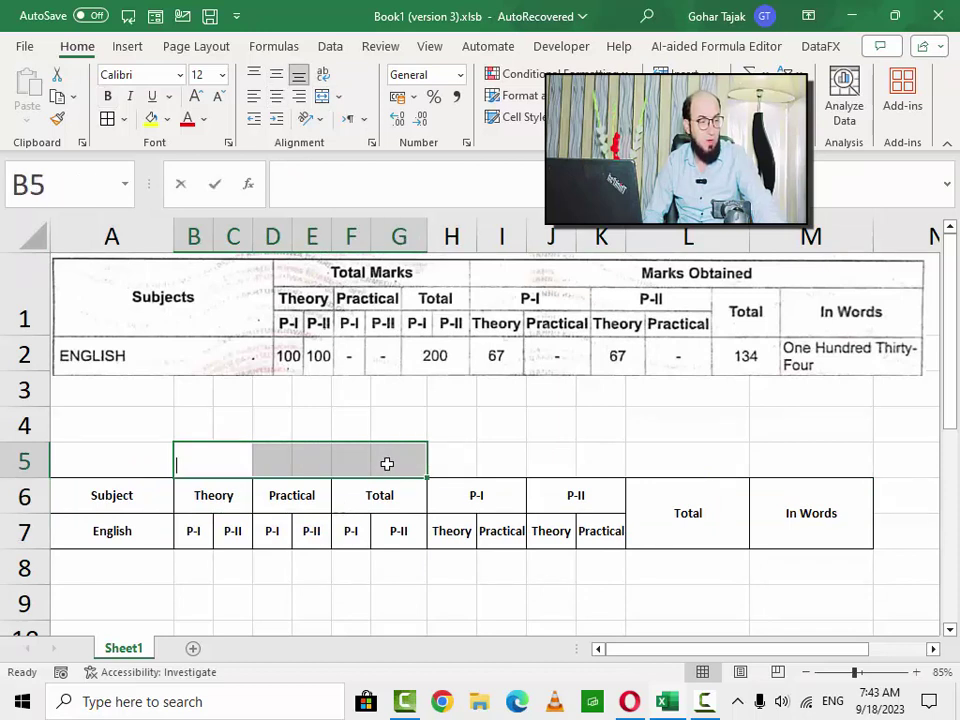
pyautogui.write('arks')
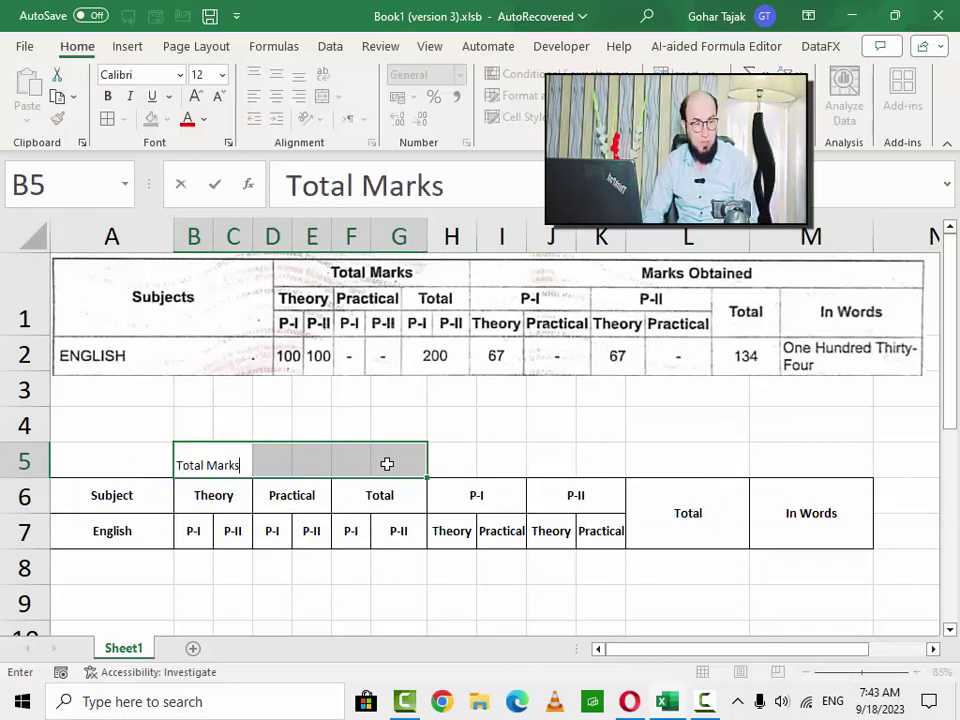
pyautogui.press('Return')
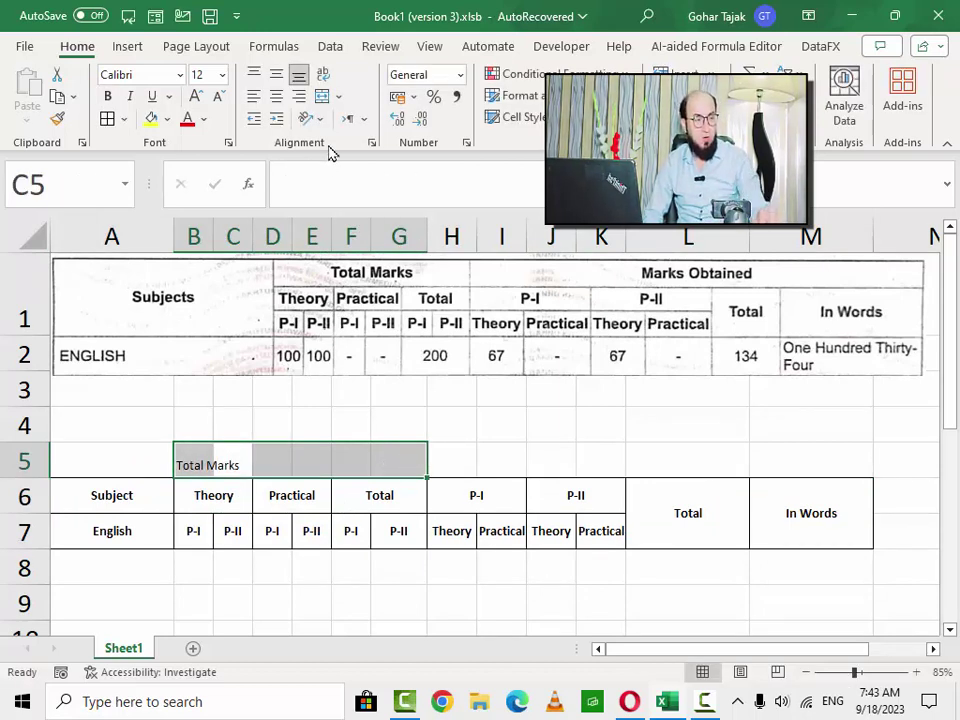
pyautogui.click(322, 96)
# Enter Marks Obtained in H5 and merge and center it over H5:M5
pyautogui.press('Right')
pyautogui.press('Right')
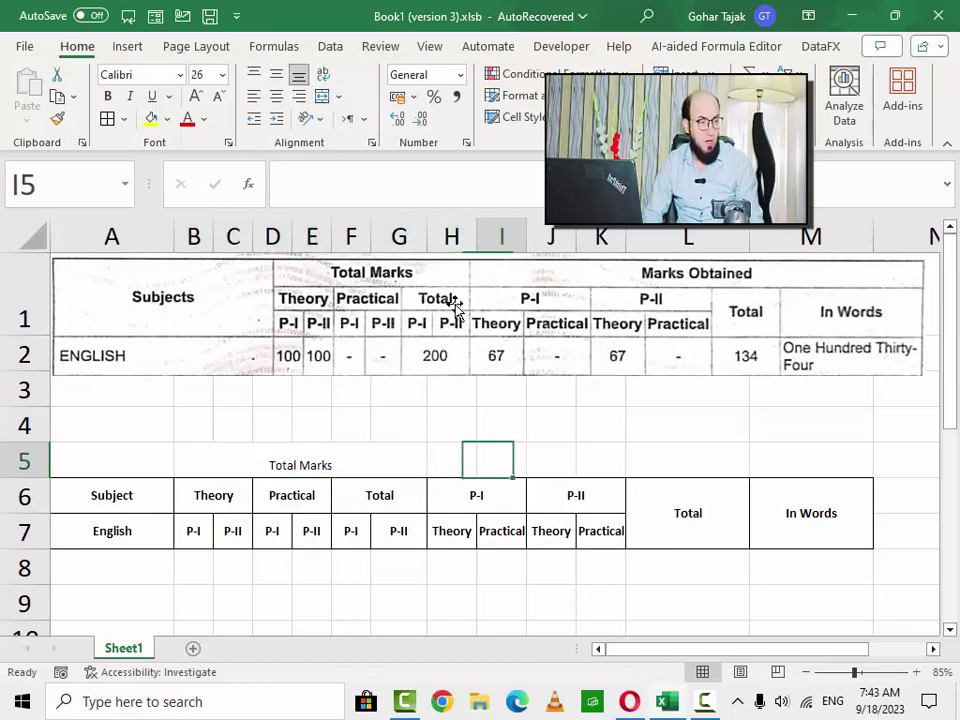
pyautogui.press('Left')
pyautogui.hotkey('shift', 'Right')
pyautogui.hotkey('shift', 'Right')
pyautogui.hotkey('shift', 'Right')
pyautogui.hotkey('shift', 'Right')
pyautogui.hotkey('shift', 'Right')
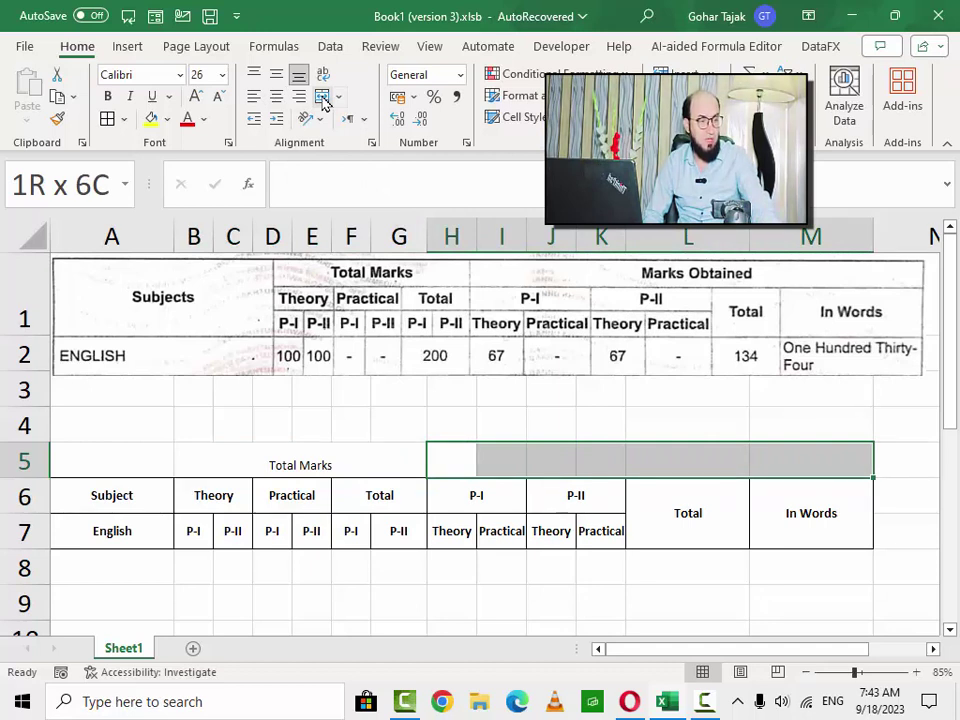
pyautogui.write('Marks Obtained')
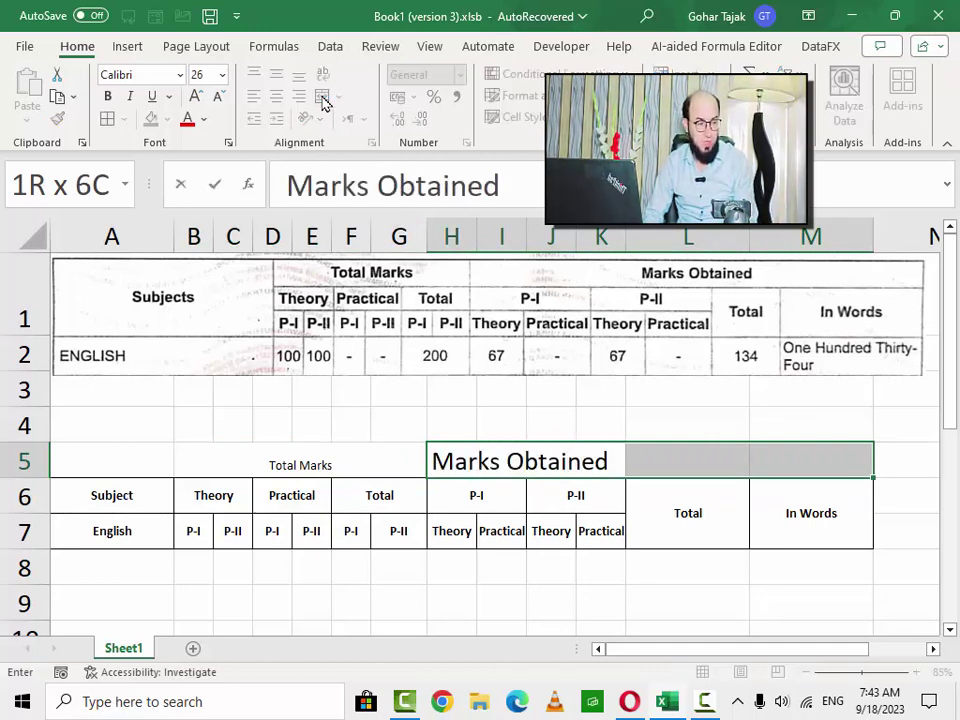
pyautogui.press('Return')
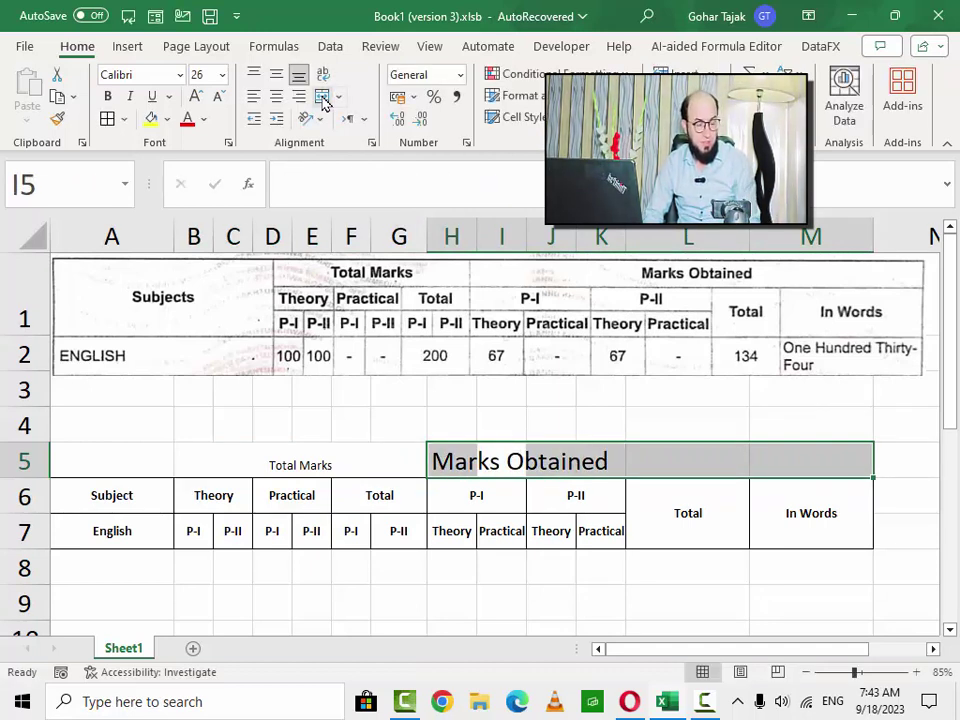
pyautogui.click(322, 96)
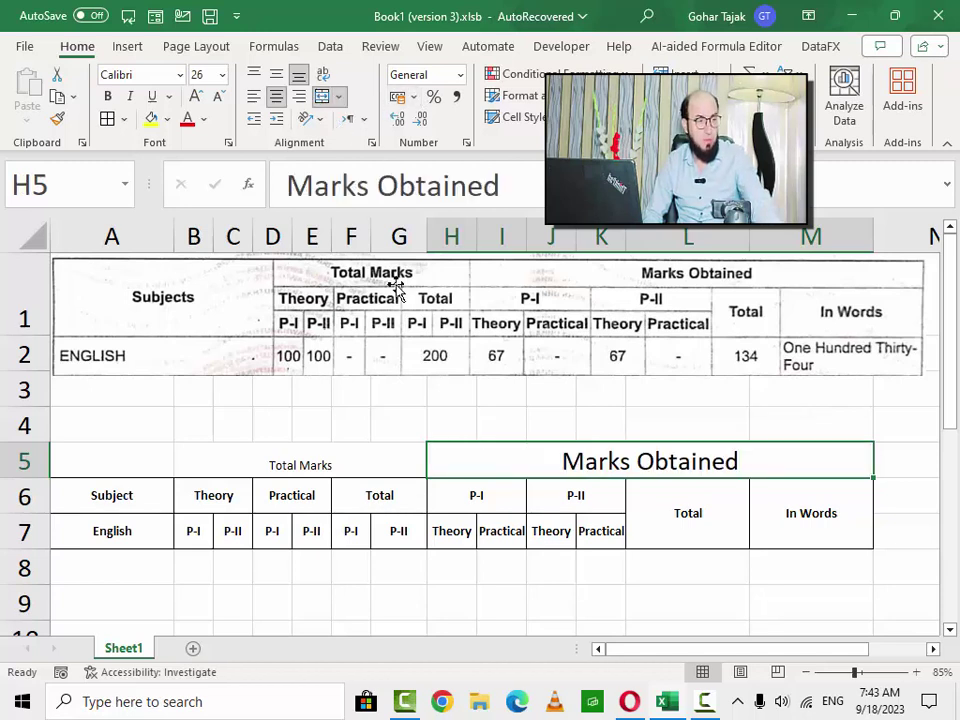
# Merge and center the Subject heading over A5:A6
pyautogui.click(305, 457)
pyautogui.click(150, 461)
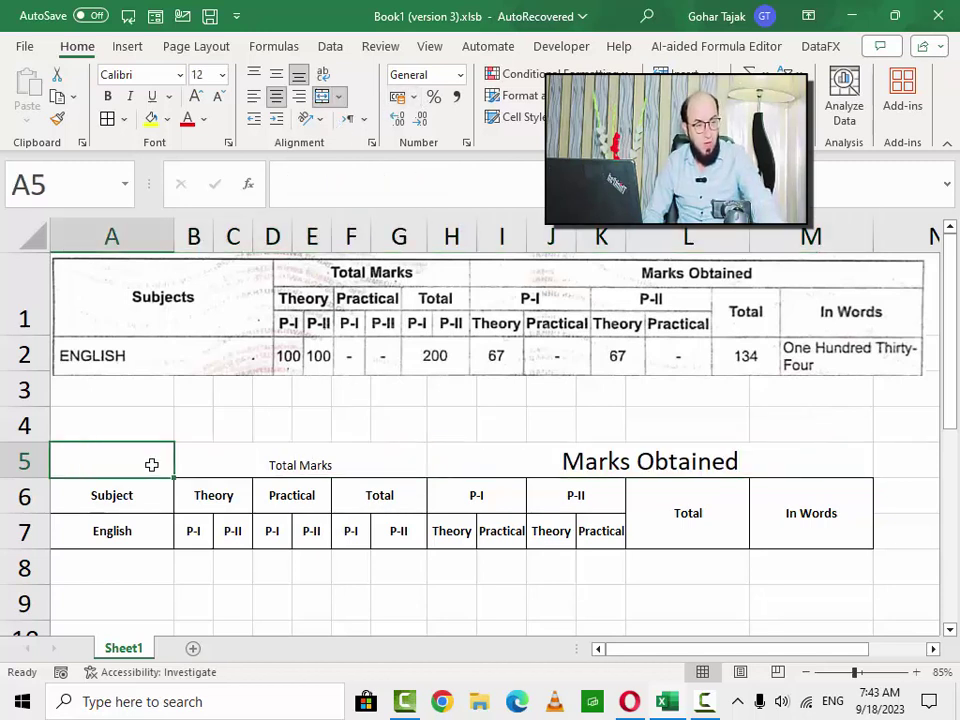
pyautogui.click(191, 459)
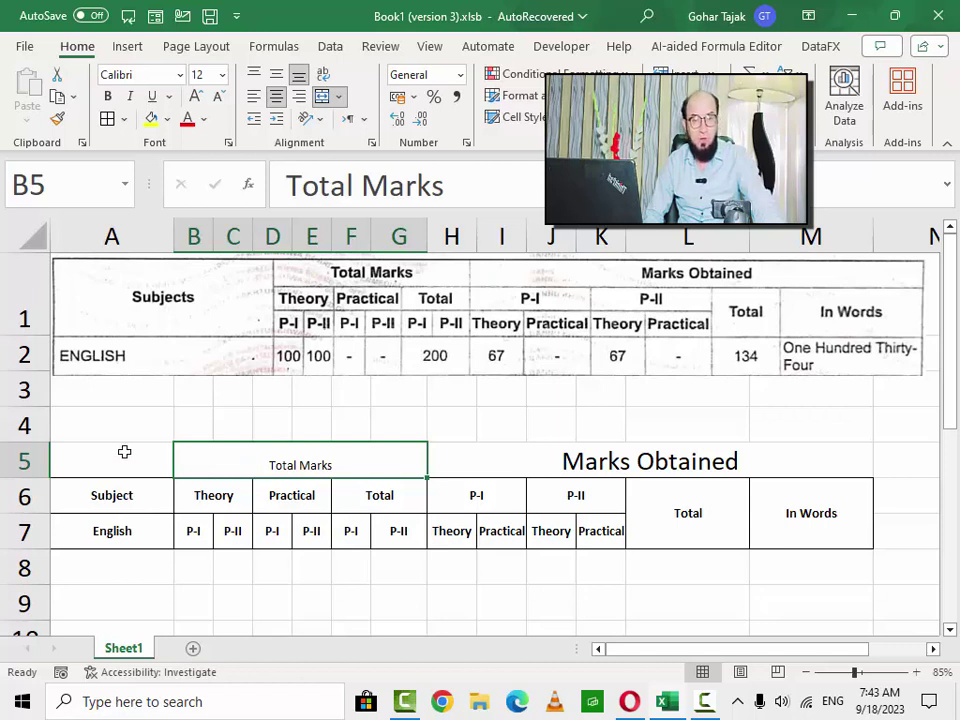
pyautogui.moveTo(124, 452); pyautogui.dragTo(131, 486)
pyautogui.click(324, 98)
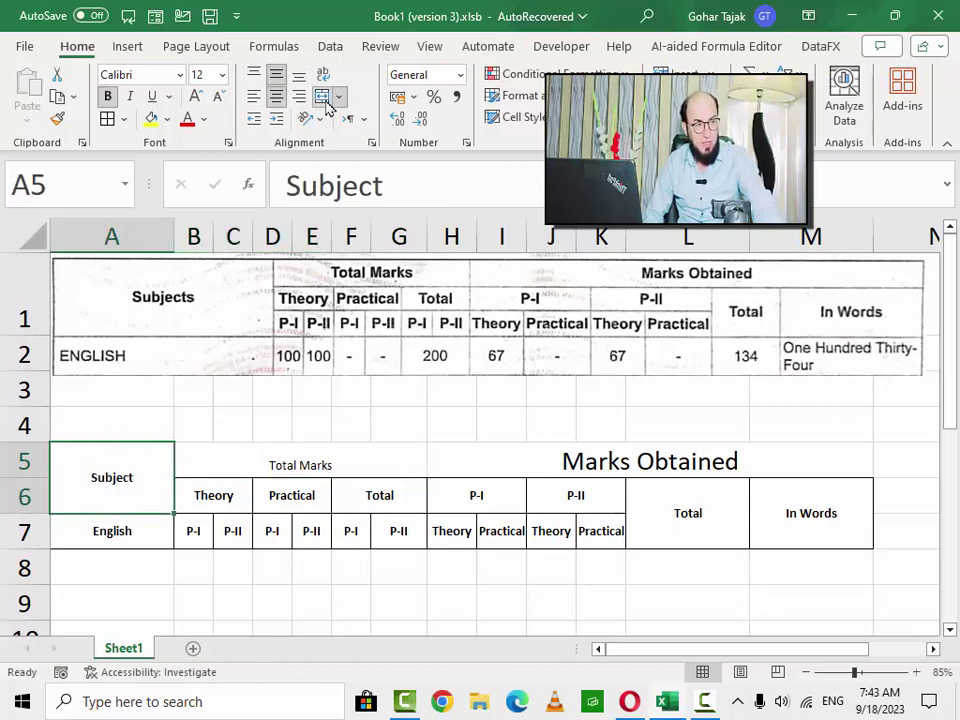
# Apply all borders and a thick outside border to the heading block A5:M7
pyautogui.hotkey('shift', 'Right')
pyautogui.hotkey('shift', 'Right')
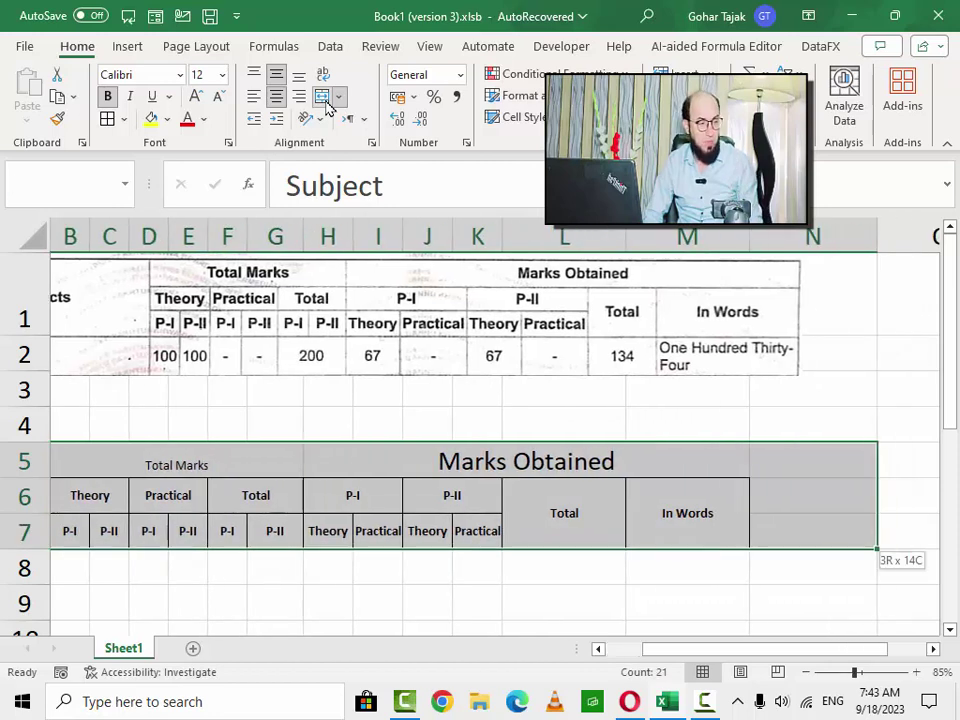
pyautogui.hotkey('shift', 'Left')
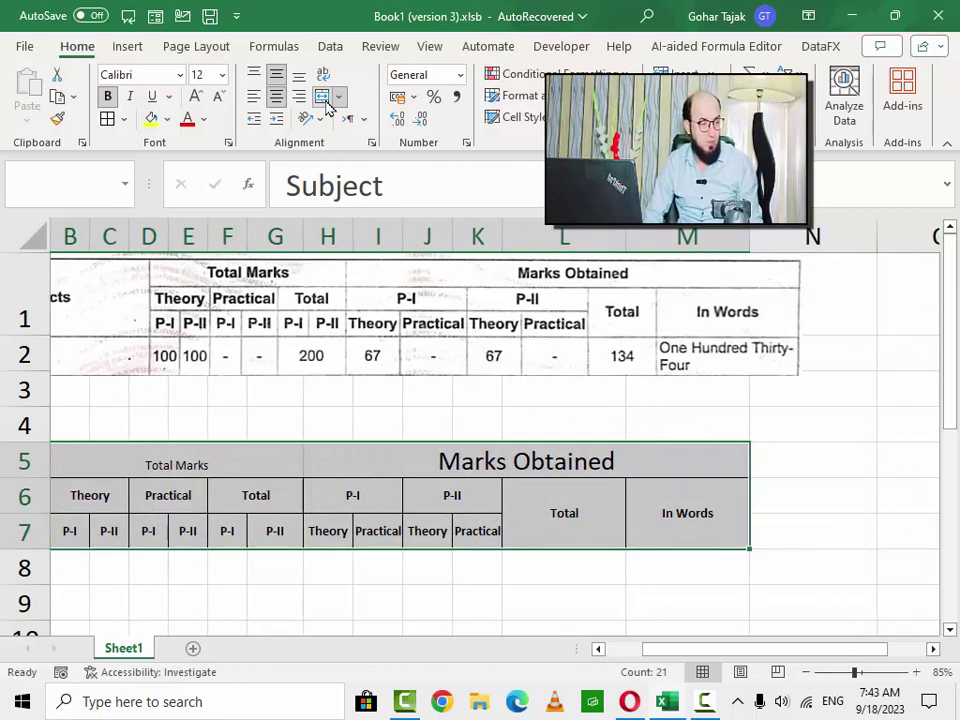
pyautogui.click(106, 121)
pyautogui.click(125, 120)
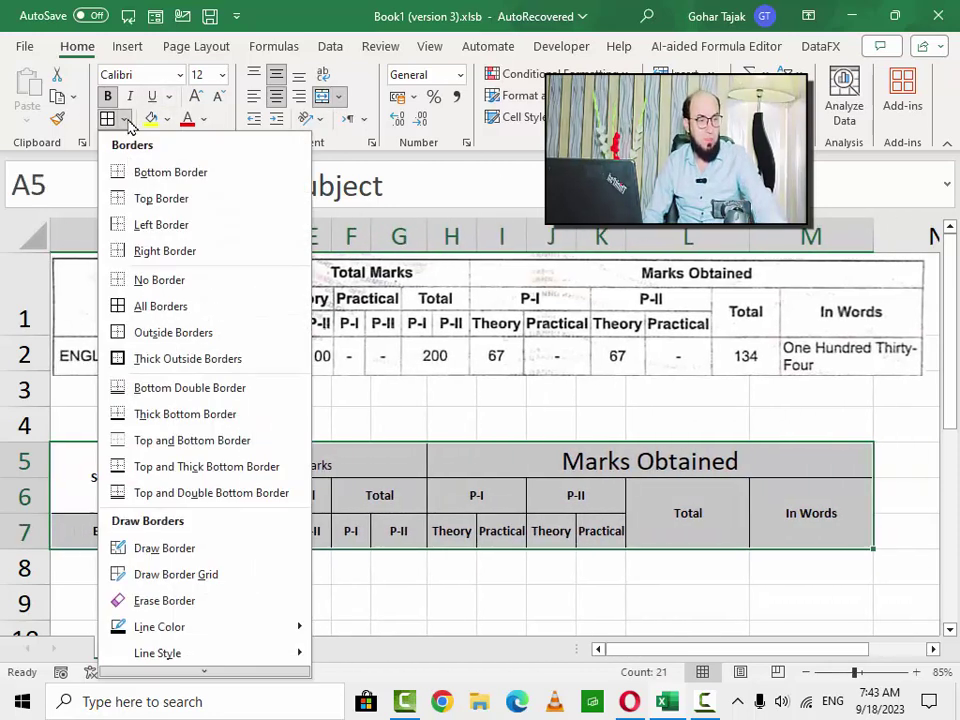
pyautogui.click(141, 358)
pyautogui.click(518, 534)
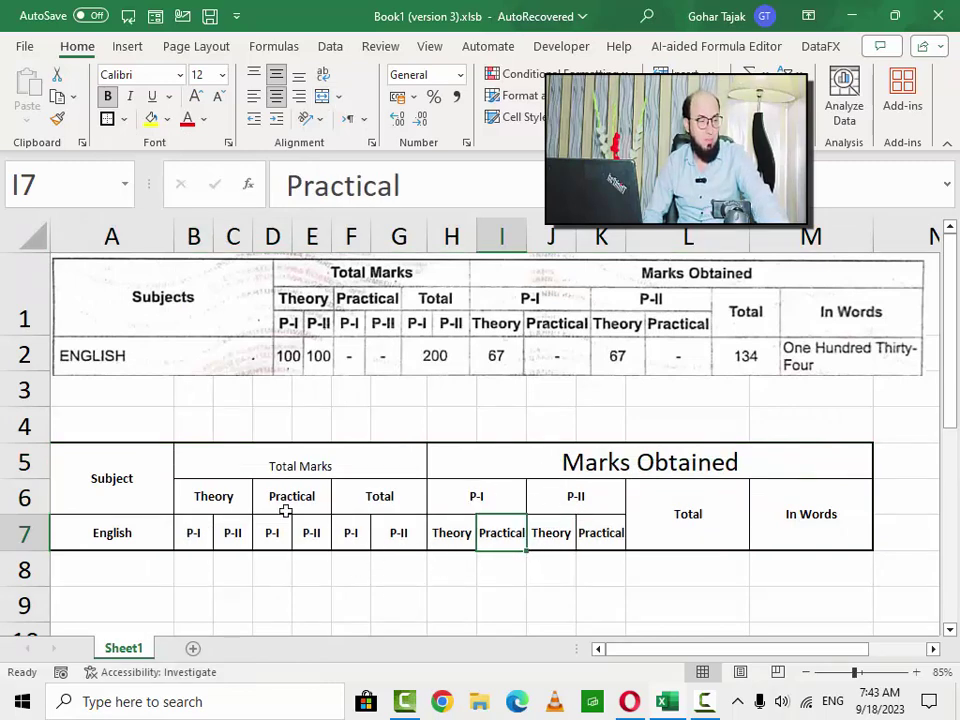
# Merge and center F8:G8 below the Total heading and enter 200 in it
pyautogui.click(376, 577)
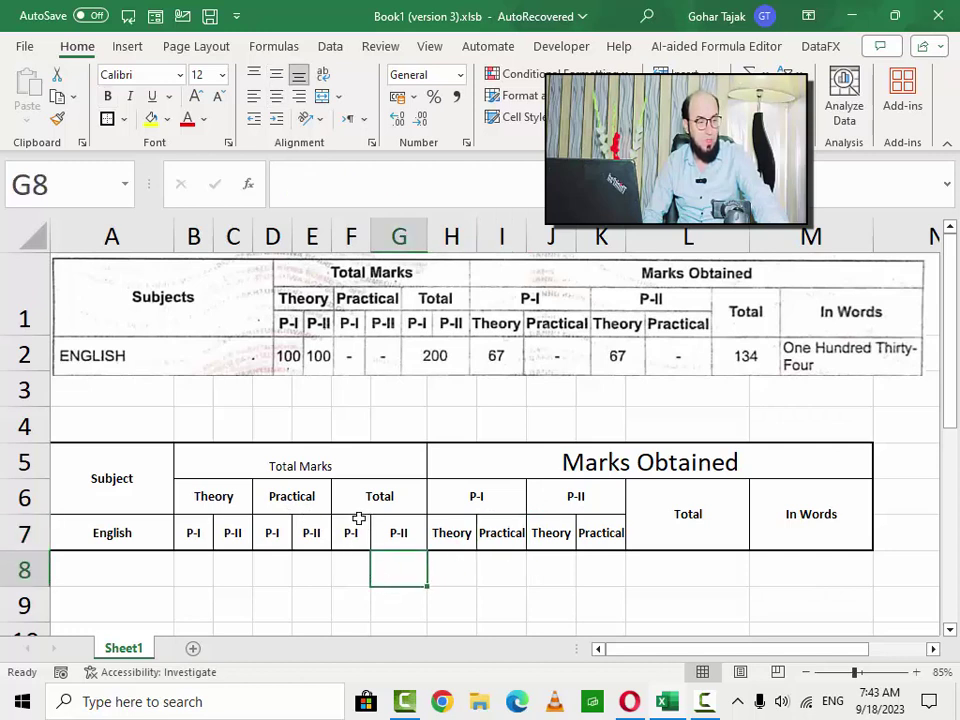
pyautogui.click(354, 569)
pyautogui.moveTo(365, 578); pyautogui.dragTo(381, 574)
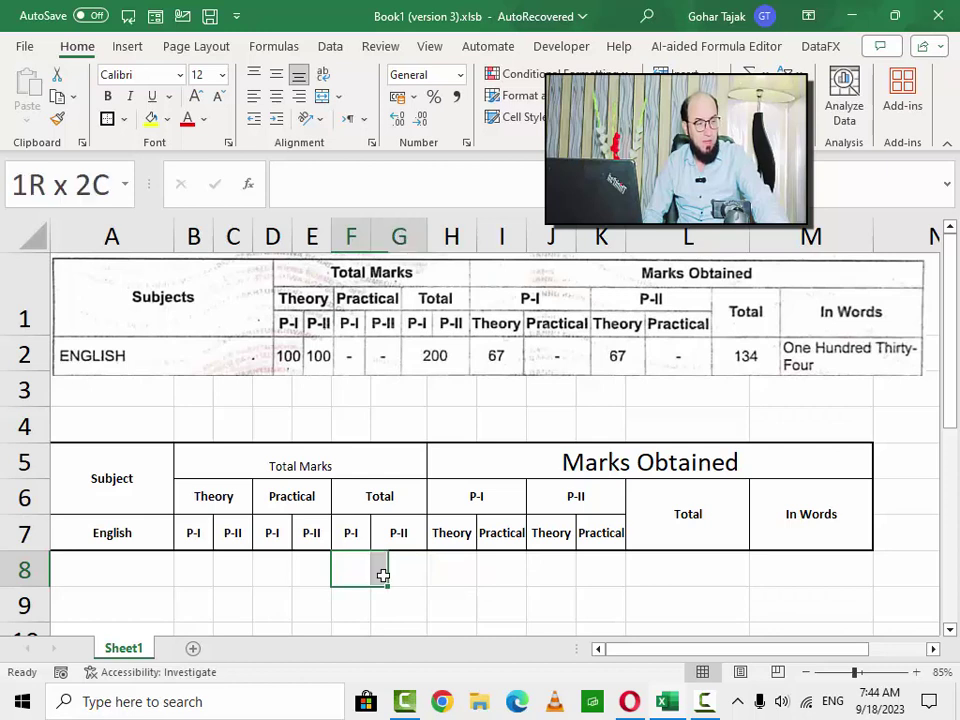
pyautogui.click(321, 96)
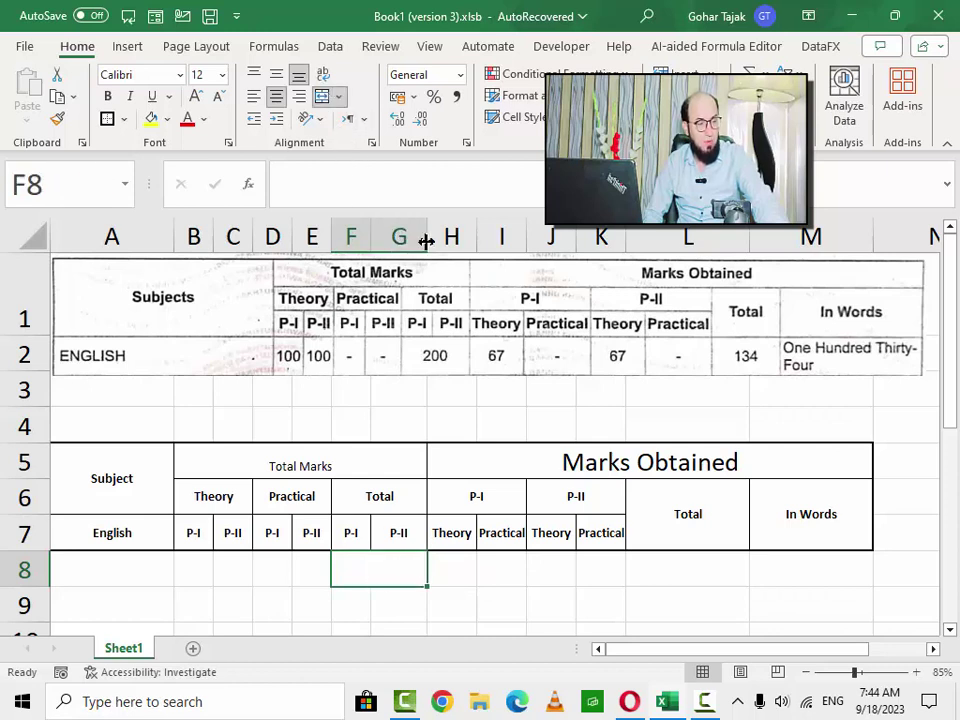
pyautogui.write('200')
pyautogui.press('Return')
# Move the English entry from A7 down to A8
pyautogui.press('Up')
pyautogui.press('Left')
pyautogui.press('Left')
pyautogui.press('Left')
pyautogui.press('Left')
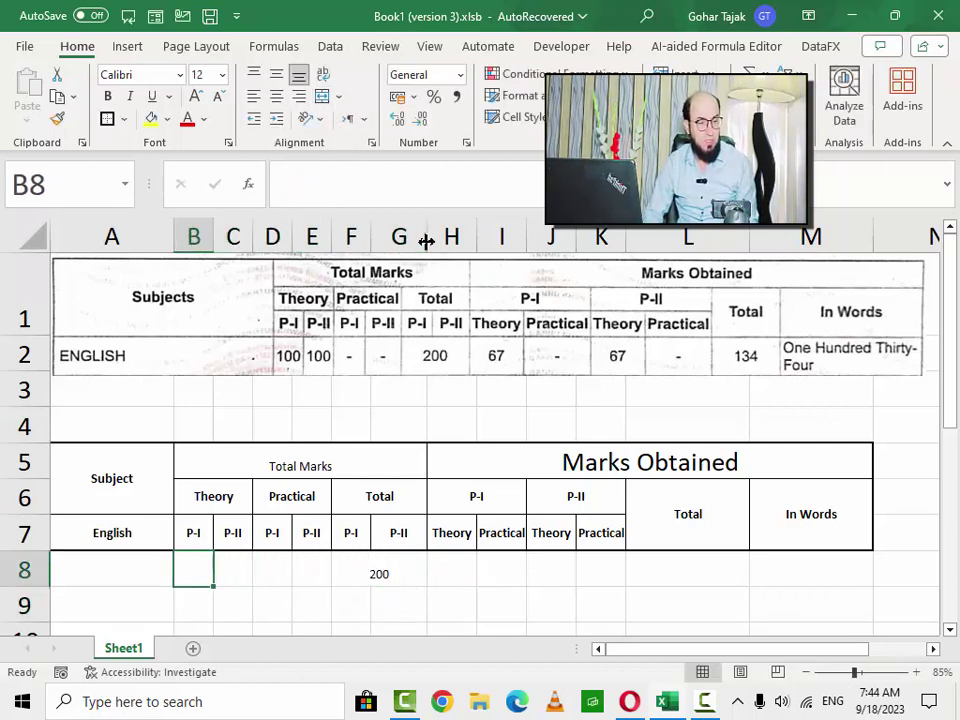
pyautogui.press('Up')
pyautogui.press('Left')
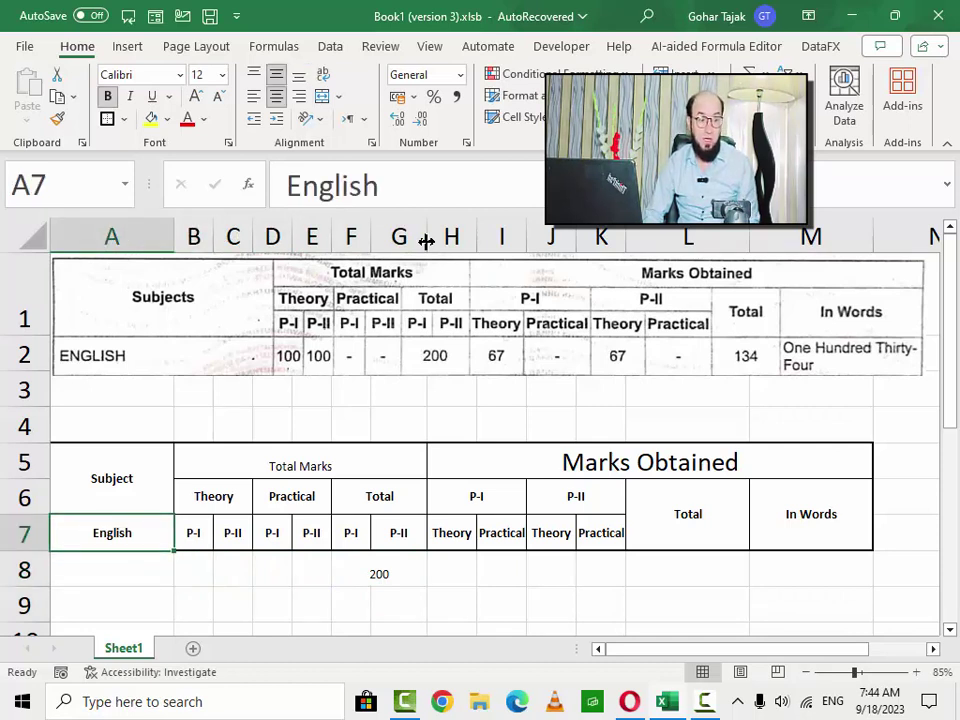
pyautogui.hotkey('ctrl', 'x')
pyautogui.press('Down')
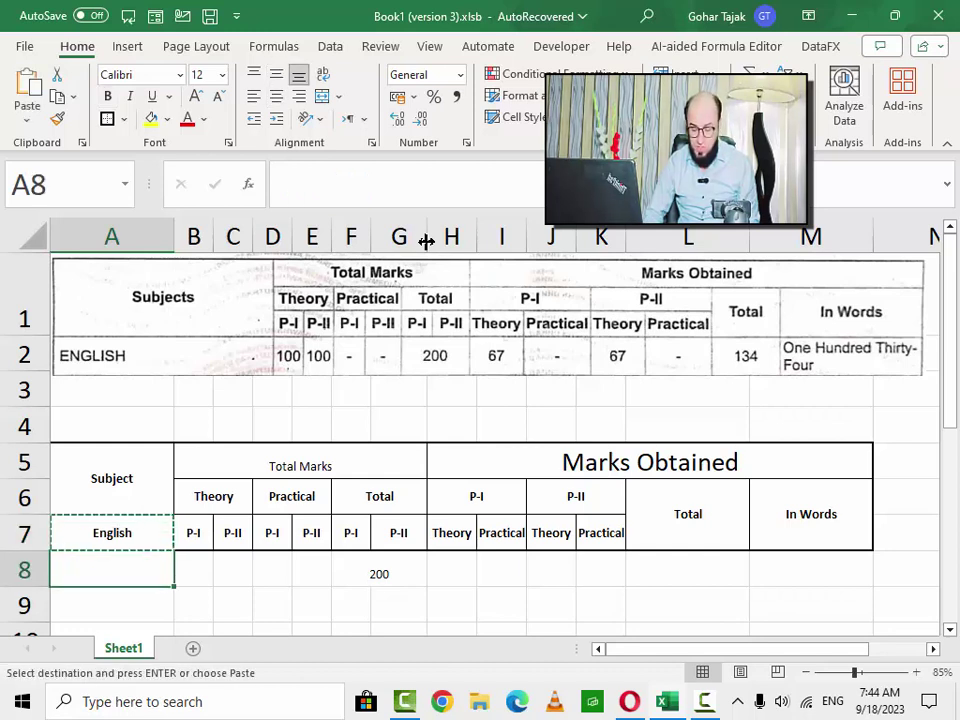
pyautogui.hotkey('ctrl', 'v')
# Extend the merged and centered Subject heading to cover A5:A7
pyautogui.press('Up')
pyautogui.press('Up')
pyautogui.hotkey('shift', 'Down')
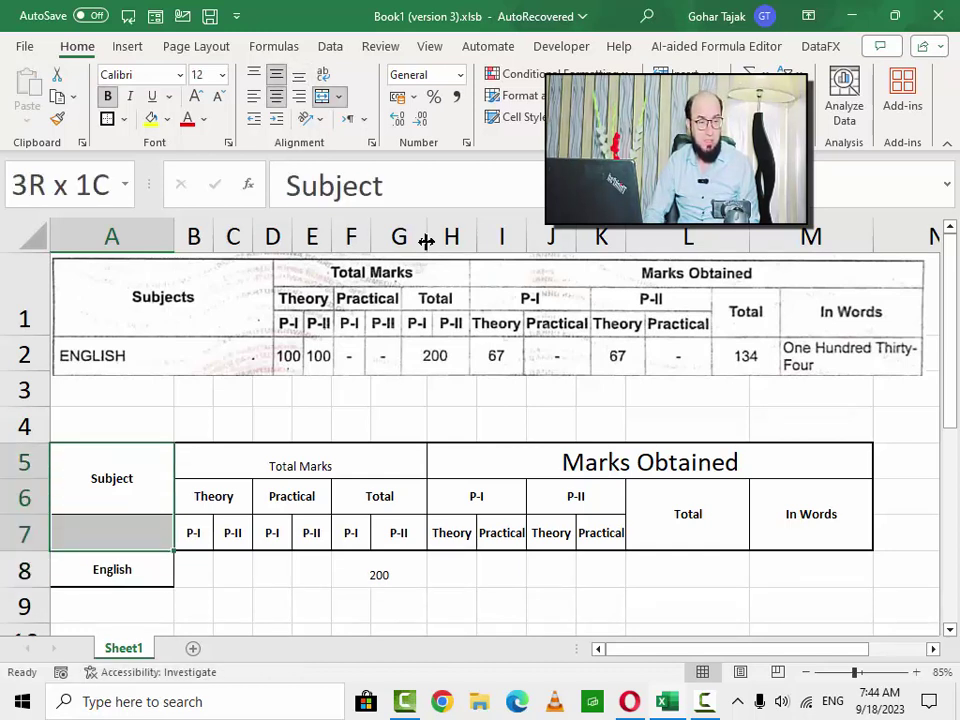
pyautogui.click(321, 96)
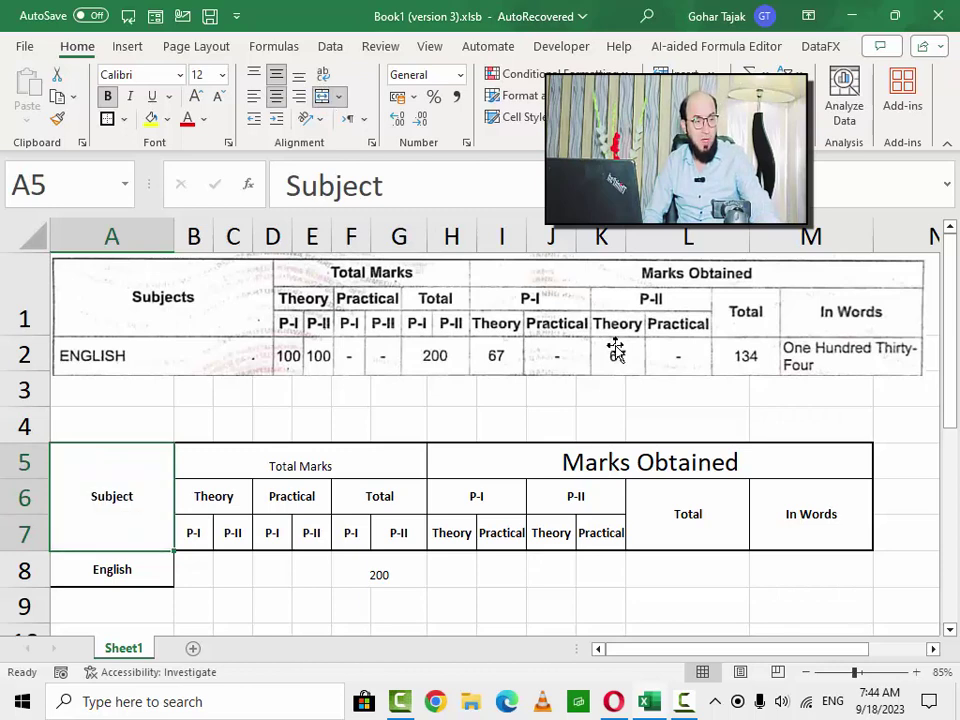
# Enter the English total marks in row 8: 100 in B8 and C8, 0 in D8 and E8
pyautogui.press('Down')
pyautogui.press('Down')
pyautogui.press('Right')
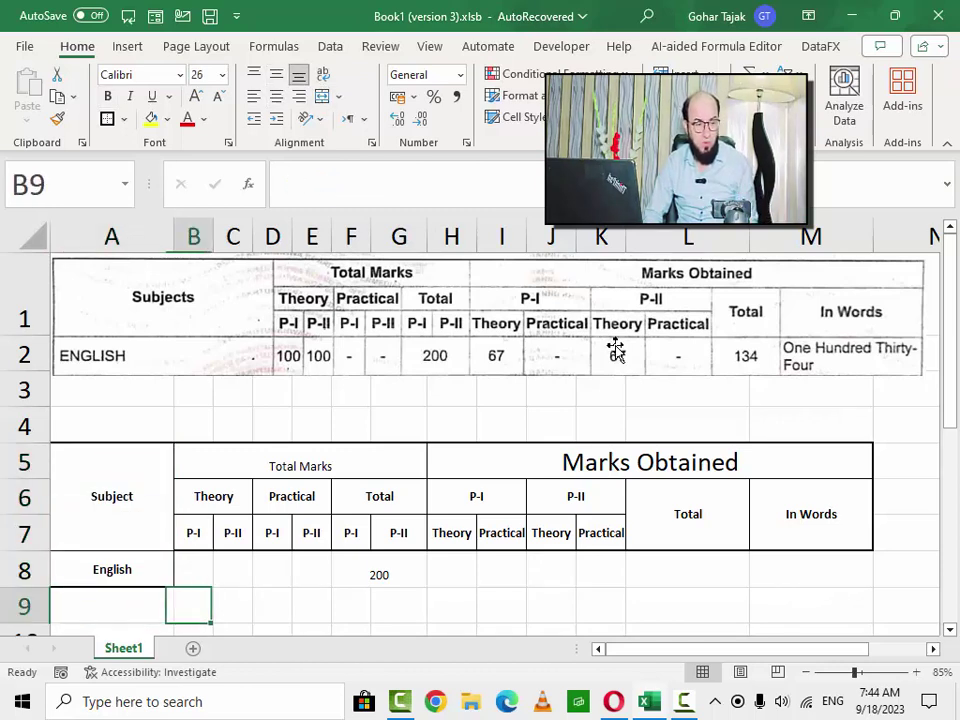
pyautogui.press('Up')
pyautogui.write('100')
pyautogui.press('Tab')
pyautogui.write('100')
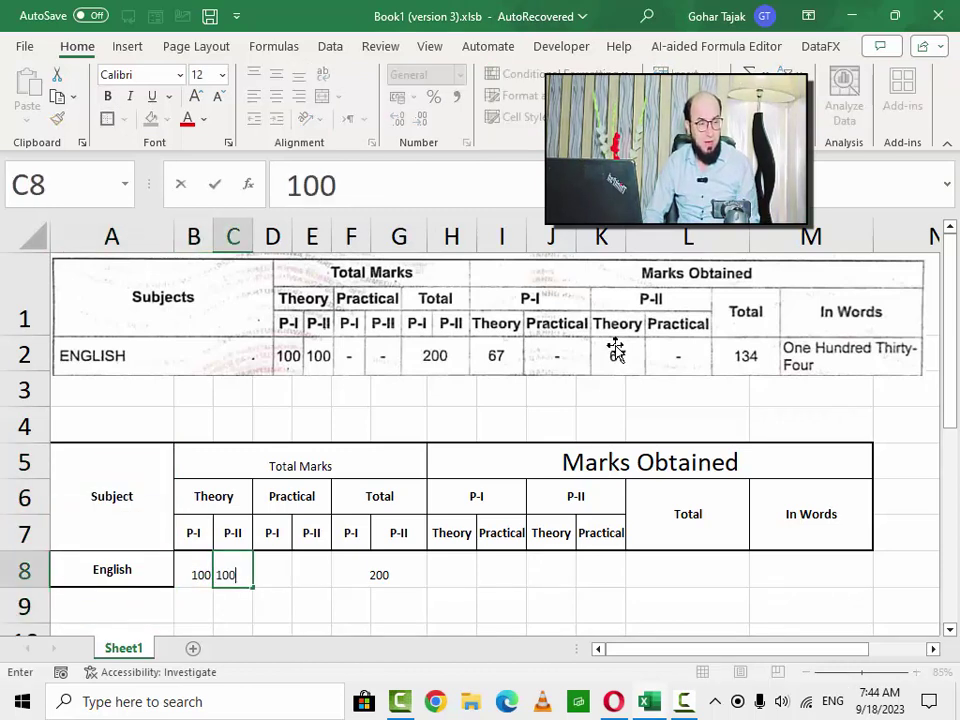
pyautogui.press('Tab')
pyautogui.write('0')
pyautogui.press('Tab')
pyautogui.write('0')
pyautogui.press('Tab')
pyautogui.press('Tab')
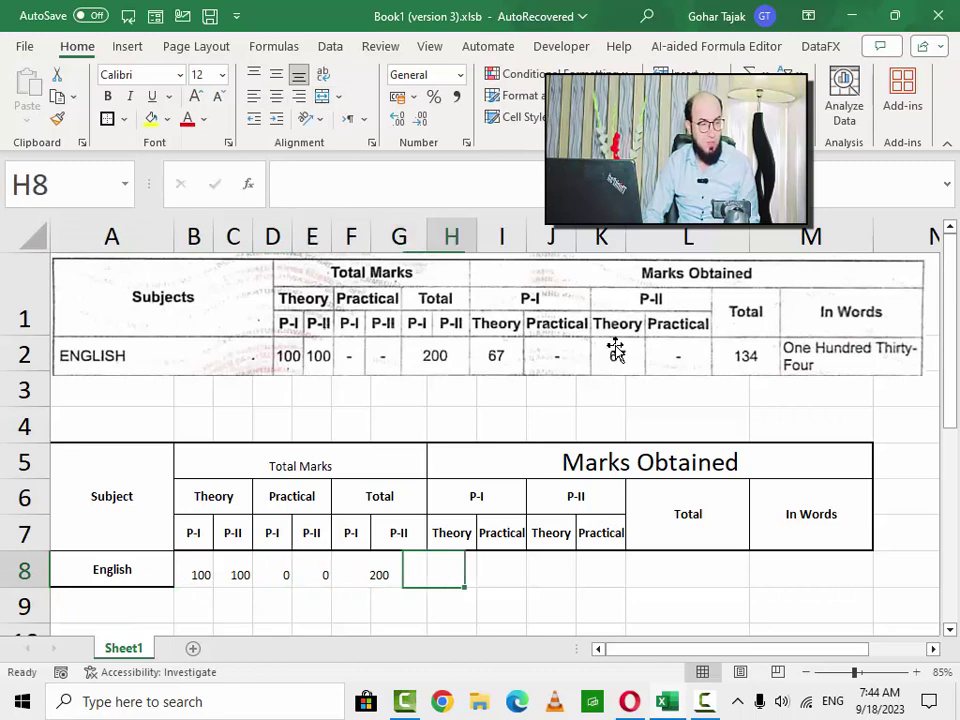
# Enter the English marks obtained in H8:K8 as 67, 0, 67 and 0
pyautogui.write('67')
pyautogui.press('Tab')
pyautogui.press('Down')
pyautogui.press('Up')
pyautogui.press('Right')
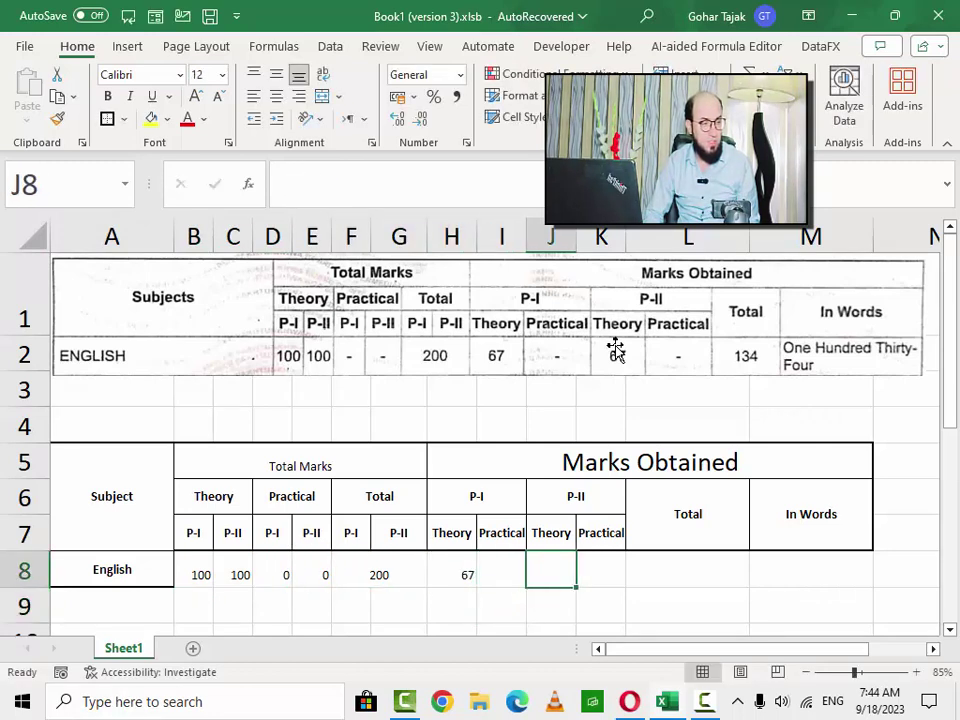
pyautogui.press('Left')
pyautogui.write('0')
pyautogui.press('Tab')
pyautogui.write('67')
pyautogui.press('Tab')
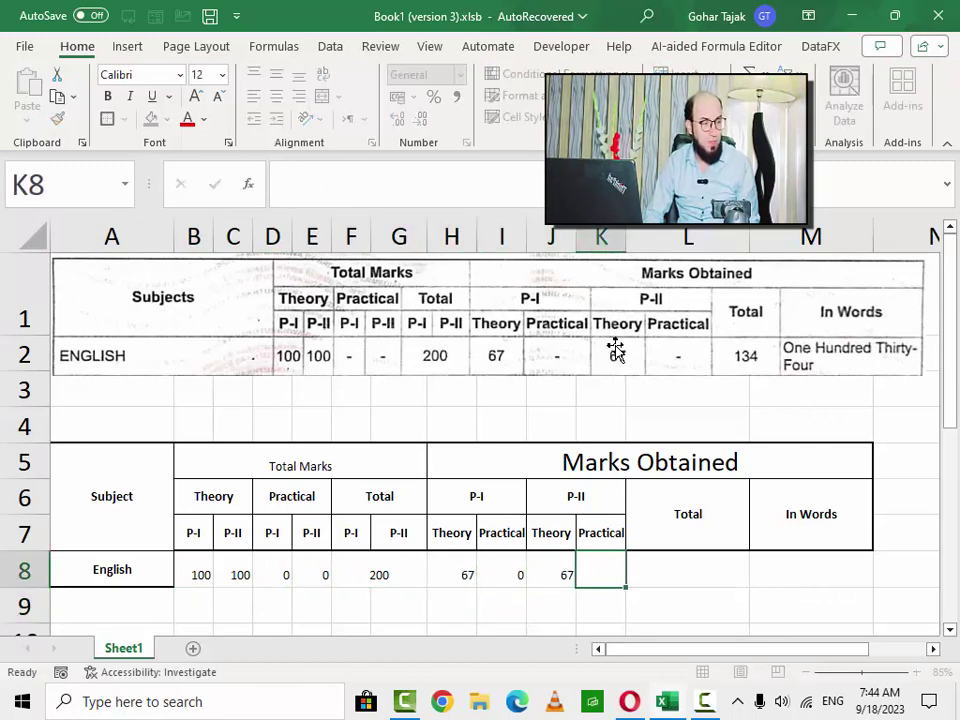
pyautogui.write('0')
pyautogui.press('Tab')
# Enter 134 as the English total of marks obtained in L8
pyautogui.write('134')
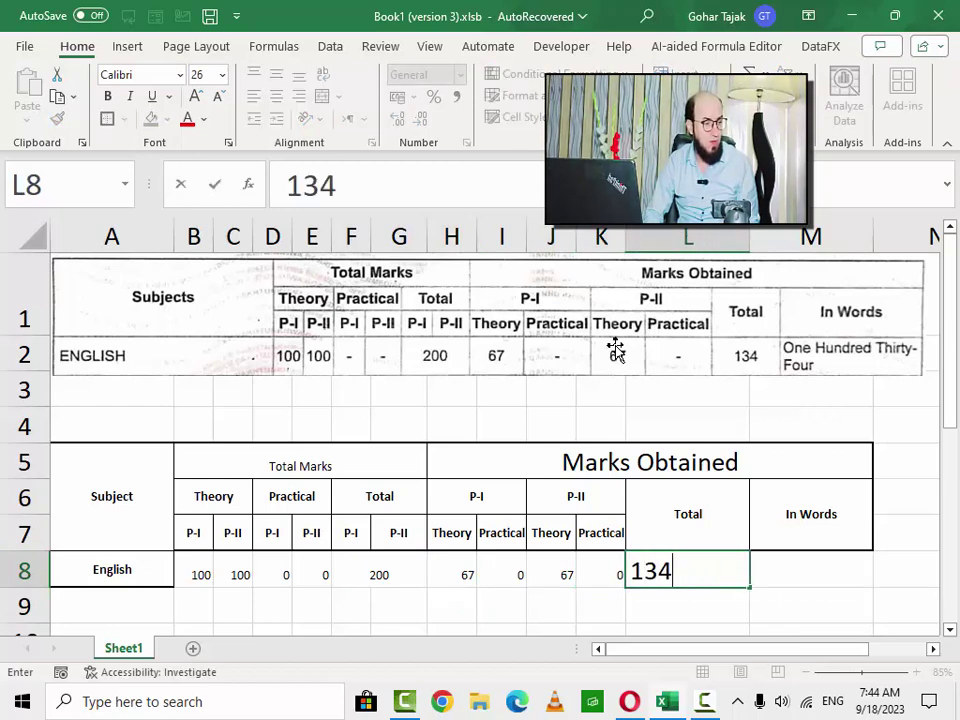
pyautogui.press('Tab')
pyautogui.press('Left')
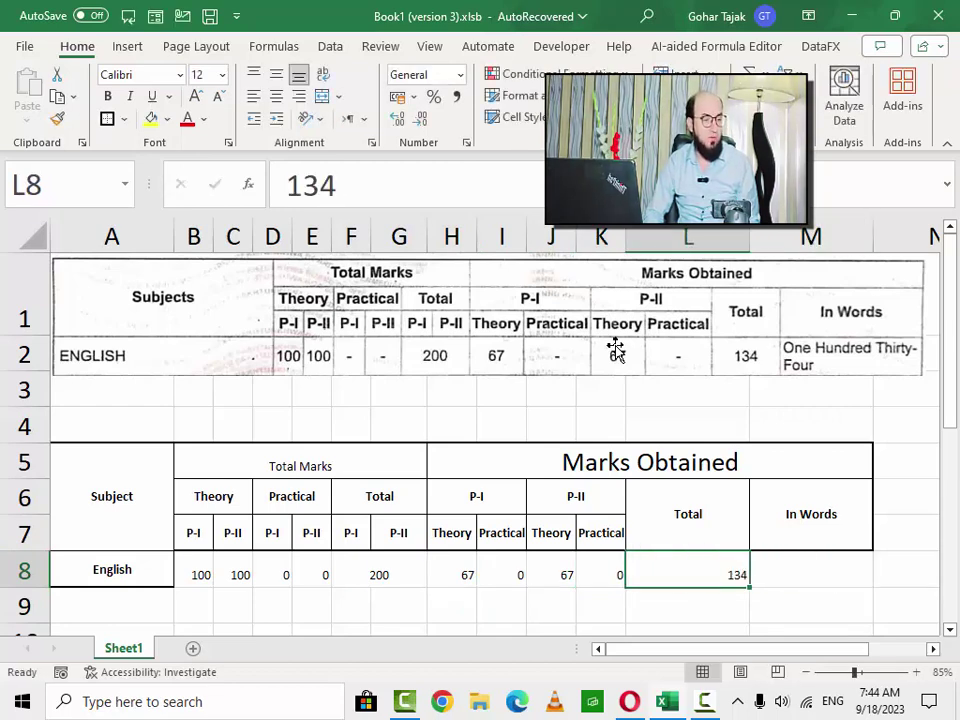
# Calculate the total of marks obtained in L8 with the formula =SUM(H8:K8)
pyautogui.hotkey('alt', '=')
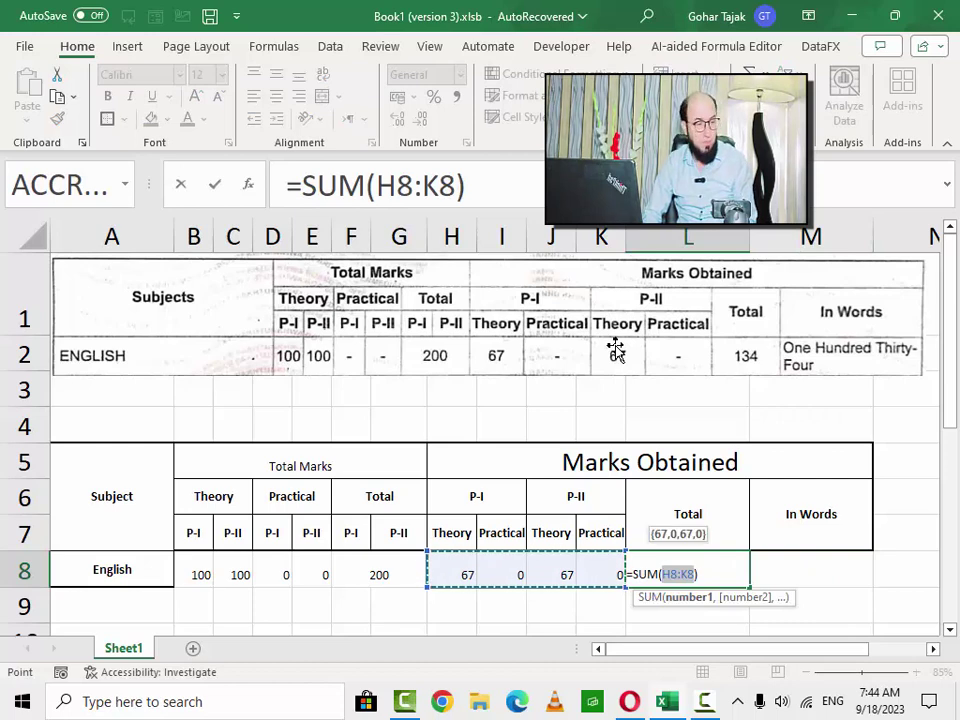
pyautogui.press('Left')
pyautogui.press('Left')
pyautogui.press('Right')
pyautogui.press('Right')
pyautogui.press('Right')
pyautogui.press('Right')
pyautogui.press('Right')
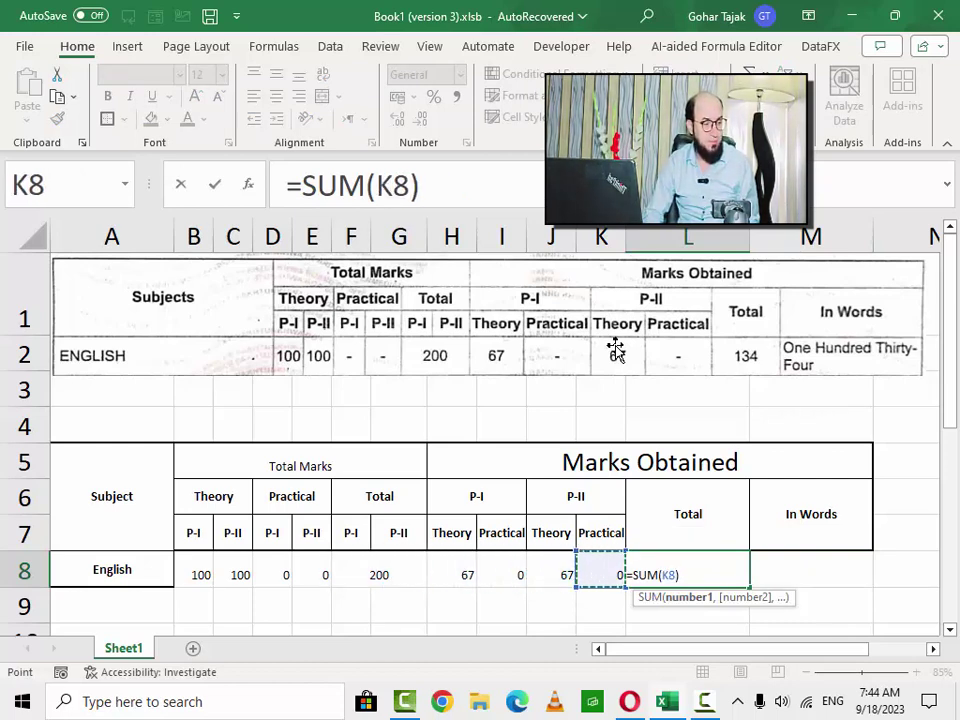
pyautogui.hotkey('shift', 'Left')
pyautogui.hotkey('shift', 'Left')
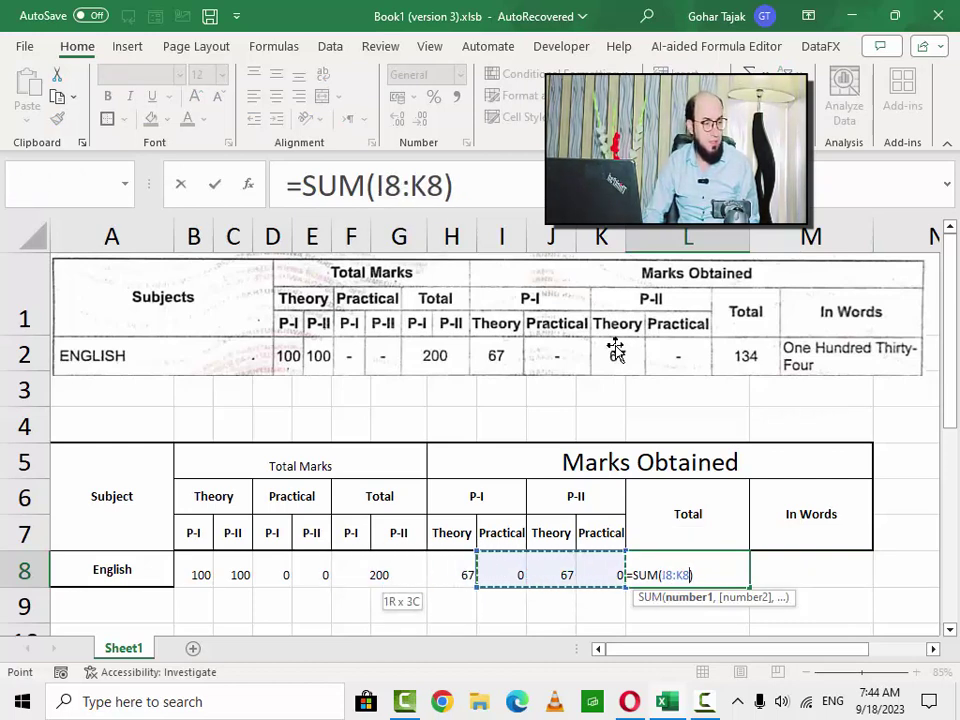
pyautogui.hotkey('shift', 'Left')
pyautogui.press('Return')
pyautogui.press('Up')
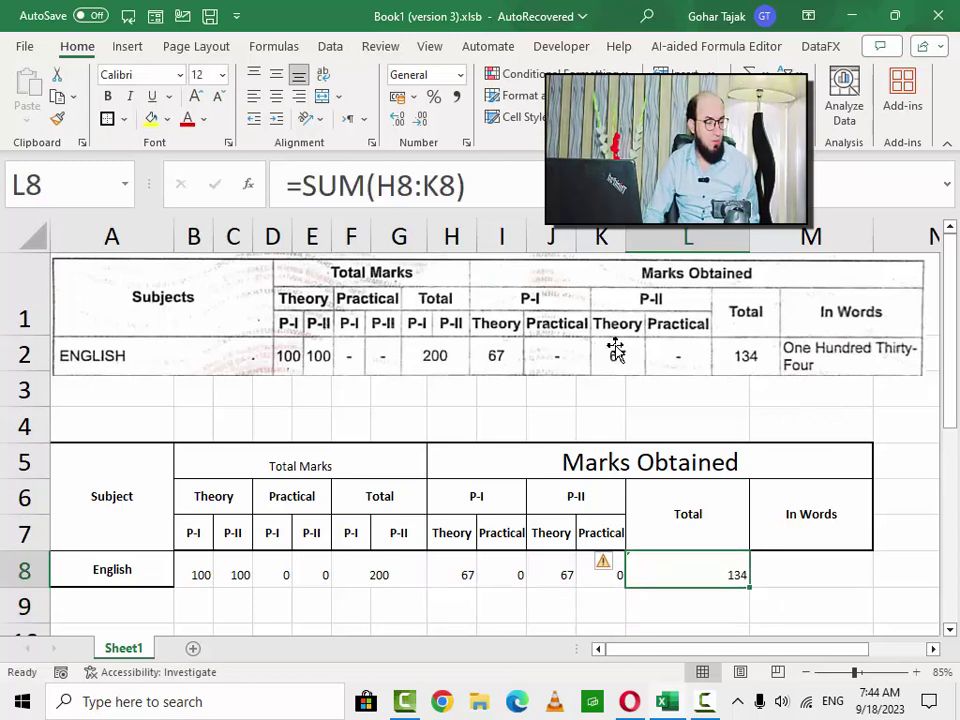
# Centre the English row's cells A8:M8 both horizontally and vertically
pyautogui.press('Right')
pyautogui.press('Left')
pyautogui.press('Left')
pyautogui.press('Left')
pyautogui.press('Left')
pyautogui.press('Left')
pyautogui.press('Left')
pyautogui.press('Left')
pyautogui.press('Left')
pyautogui.press('Left')
pyautogui.press('Left')
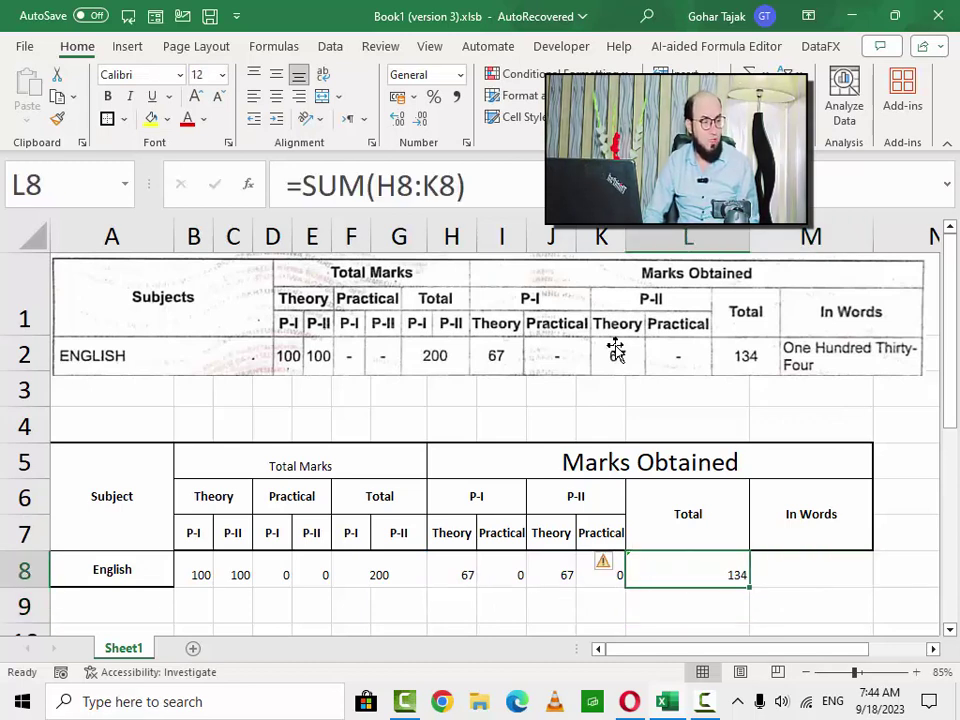
pyautogui.hotkey('shift', 'Left')
pyautogui.hotkey('shift', 'Right')
pyautogui.hotkey('shift', 'Right')
pyautogui.hotkey('shift', 'Right')
pyautogui.hotkey('shift', 'Right')
pyautogui.hotkey('shift', 'Right')
pyautogui.hotkey('shift', 'Right')
pyautogui.hotkey('shift', 'Right')
pyautogui.hotkey('shift', 'Right')
pyautogui.hotkey('shift', 'Right')
pyautogui.hotkey('shift', 'Right')
pyautogui.hotkey('shift', 'Right')
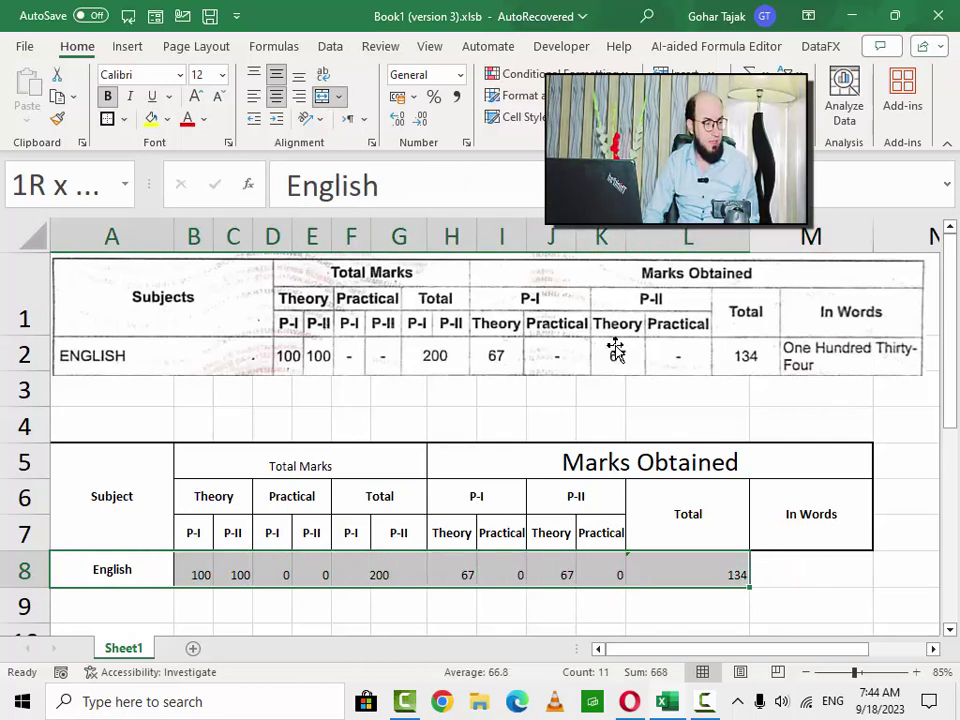
pyautogui.click(277, 100)
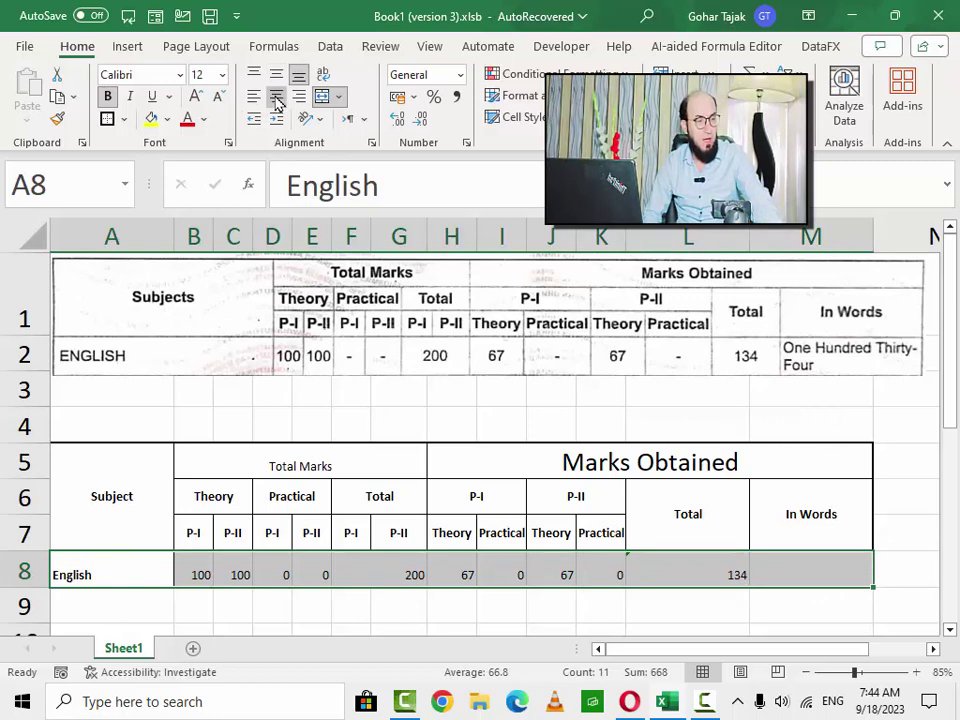
pyautogui.click(277, 100)
pyautogui.click(276, 75)
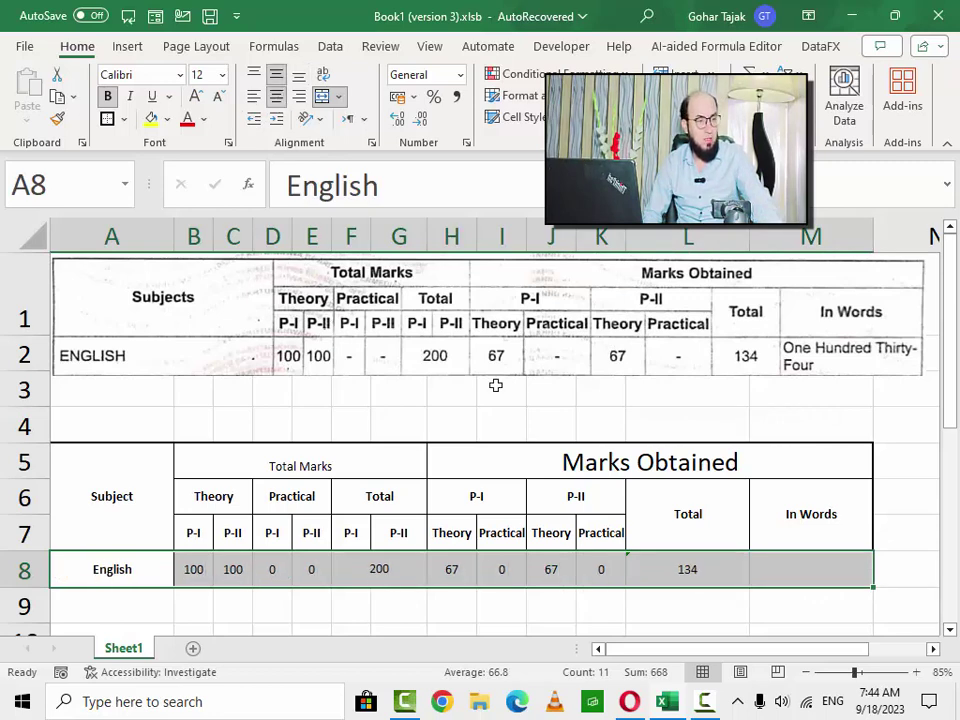
# Apply all borders and thick outside borders to the whole marks table, A5:M8
pyautogui.moveTo(126, 484); pyautogui.dragTo(583, 574)
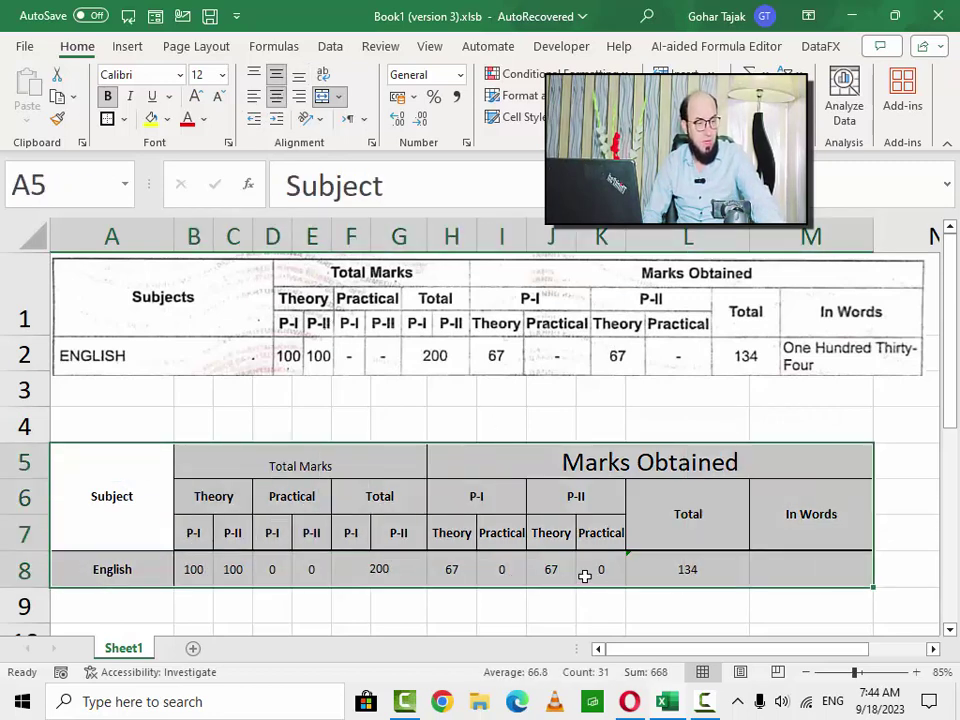
pyautogui.click(123, 119)
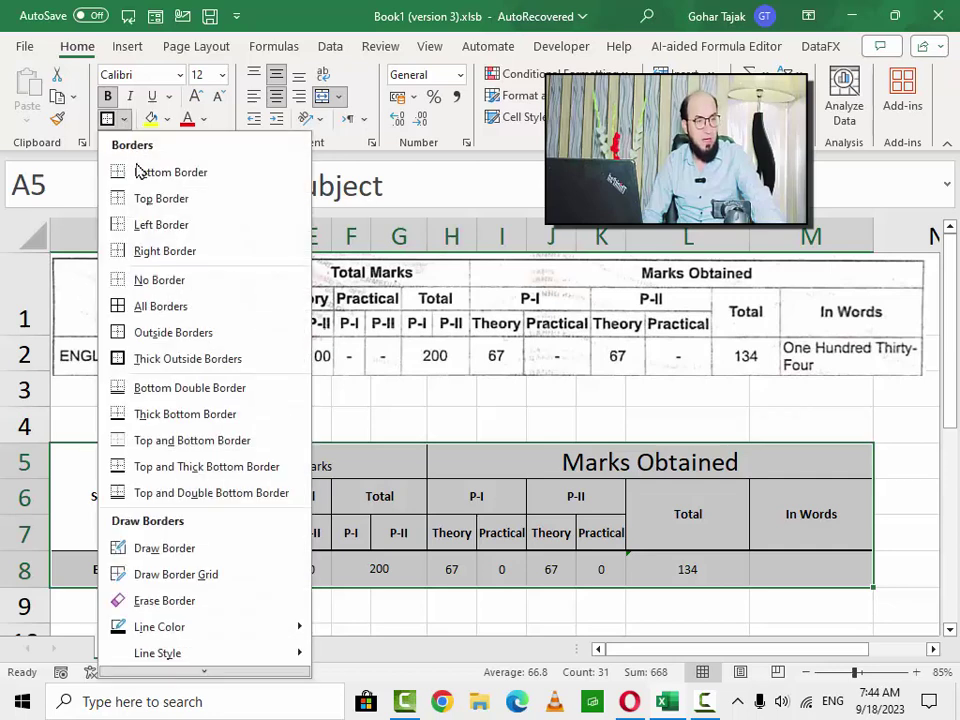
pyautogui.click(150, 303)
pyautogui.click(123, 119)
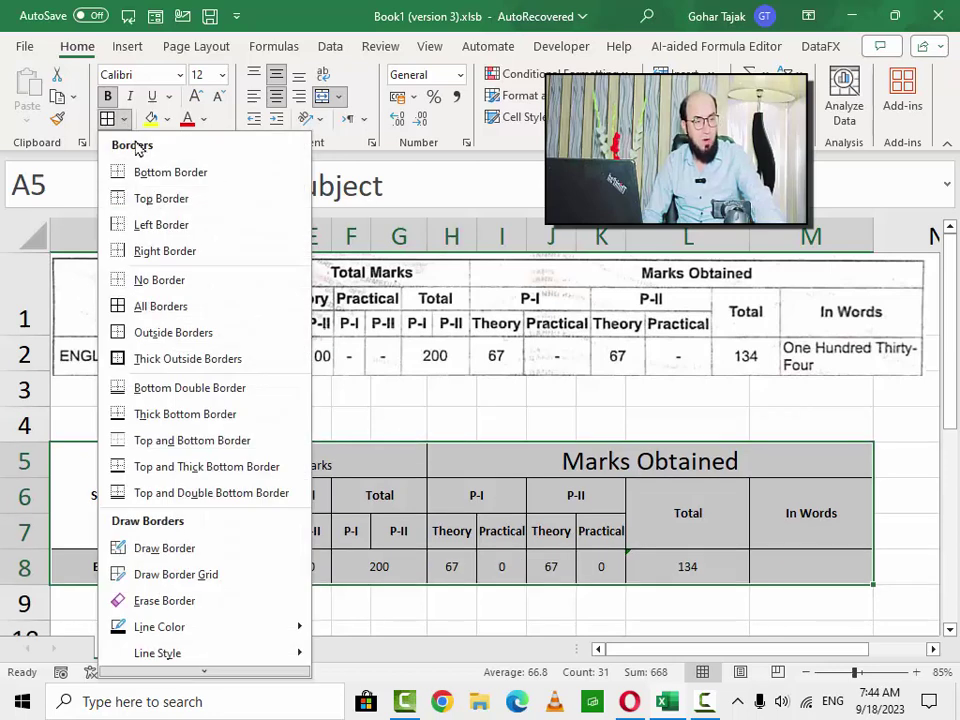
pyautogui.click(176, 360)
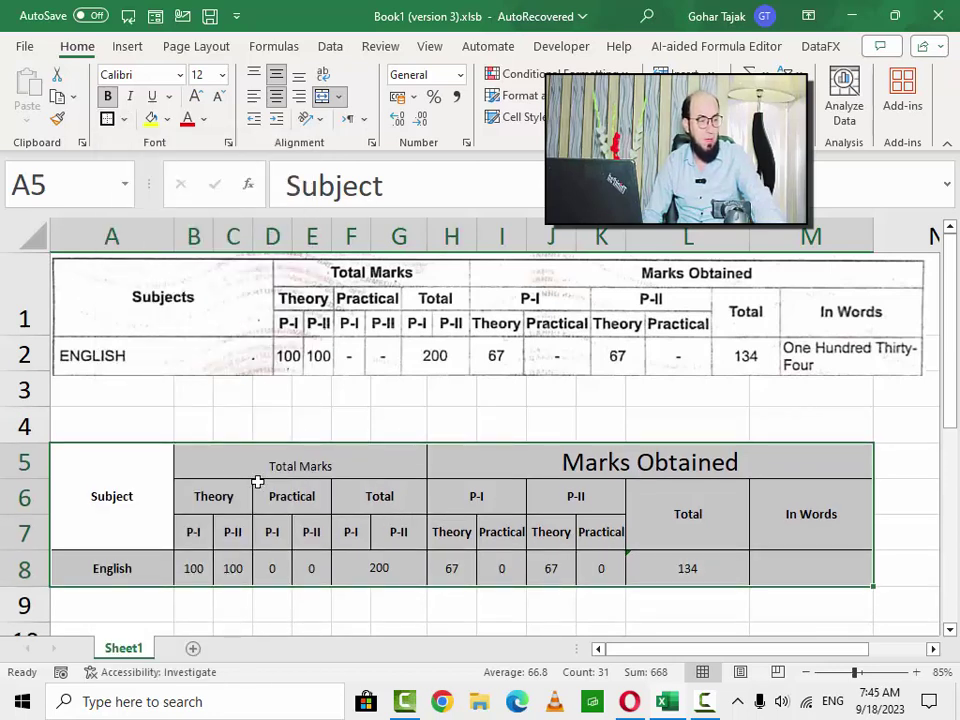
pyautogui.click(139, 498)
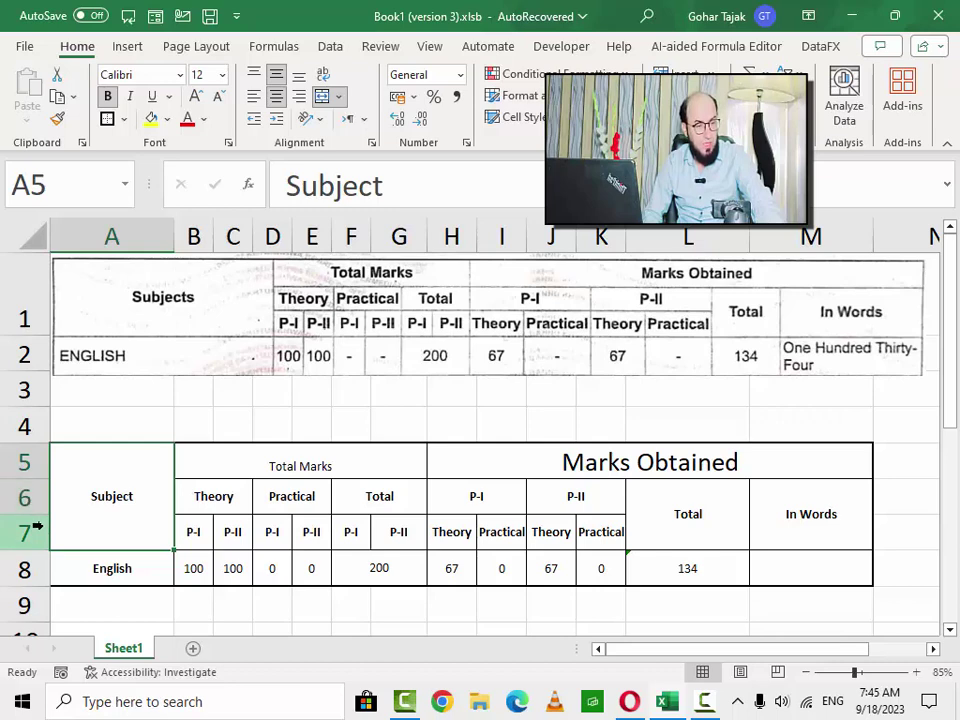
# Slightly reduce the heights of the heading rows 5, 6 and 7
pyautogui.moveTo(36, 516); pyautogui.dragTo(39, 474)
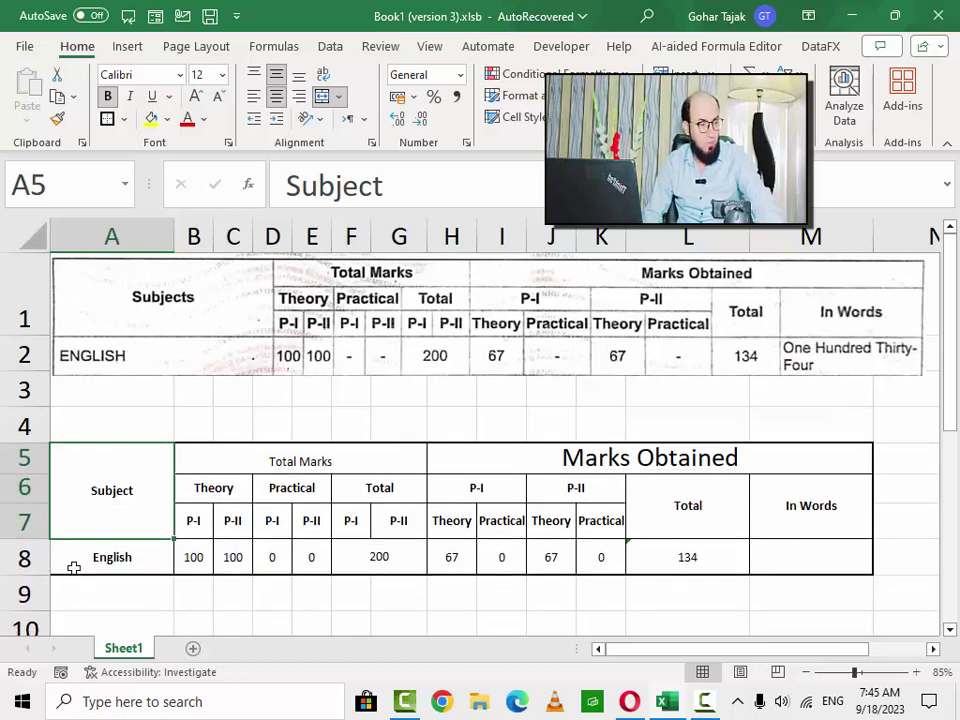
pyautogui.moveTo(41, 538); pyautogui.dragTo(41, 535)
pyautogui.click(242, 615)
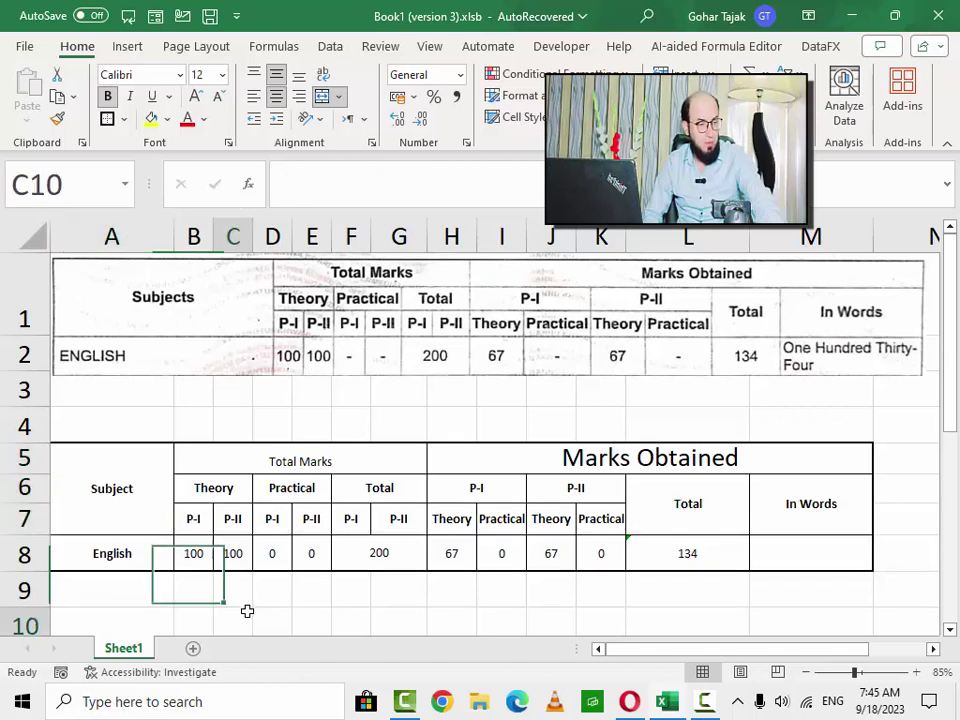
# Format the English marks in B8:K8 with the comma style and no decimal places so zeros show as dashes
pyautogui.click(274, 554)
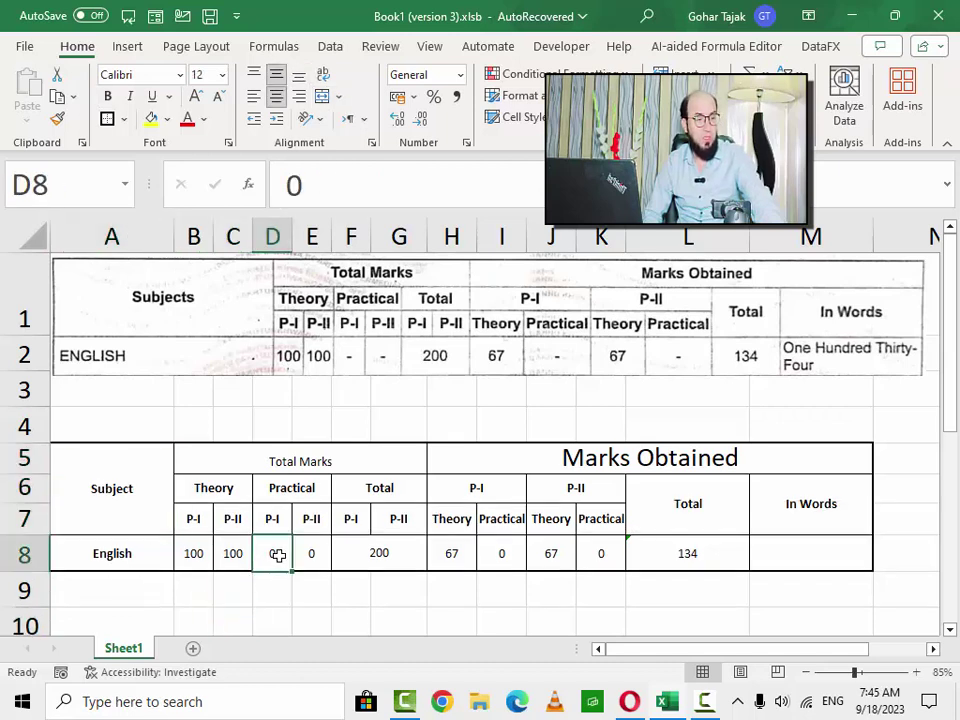
pyautogui.moveTo(199, 566); pyautogui.dragTo(414, 553)
pyautogui.moveTo(203, 543); pyautogui.dragTo(585, 538)
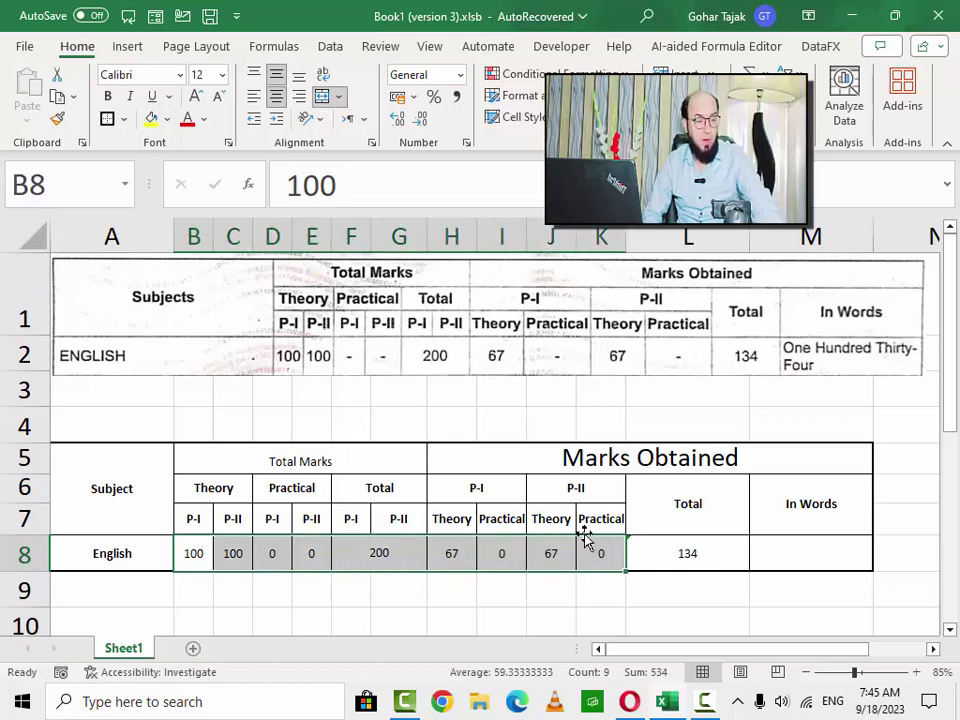
pyautogui.click(457, 97)
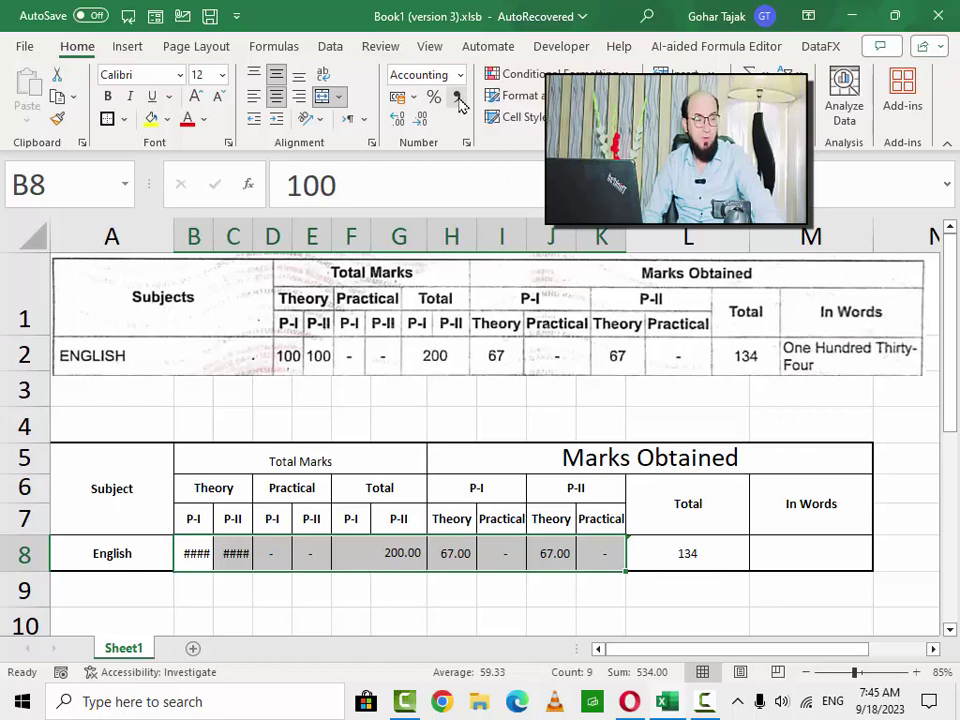
pyautogui.click(424, 120)
pyautogui.click(424, 120)
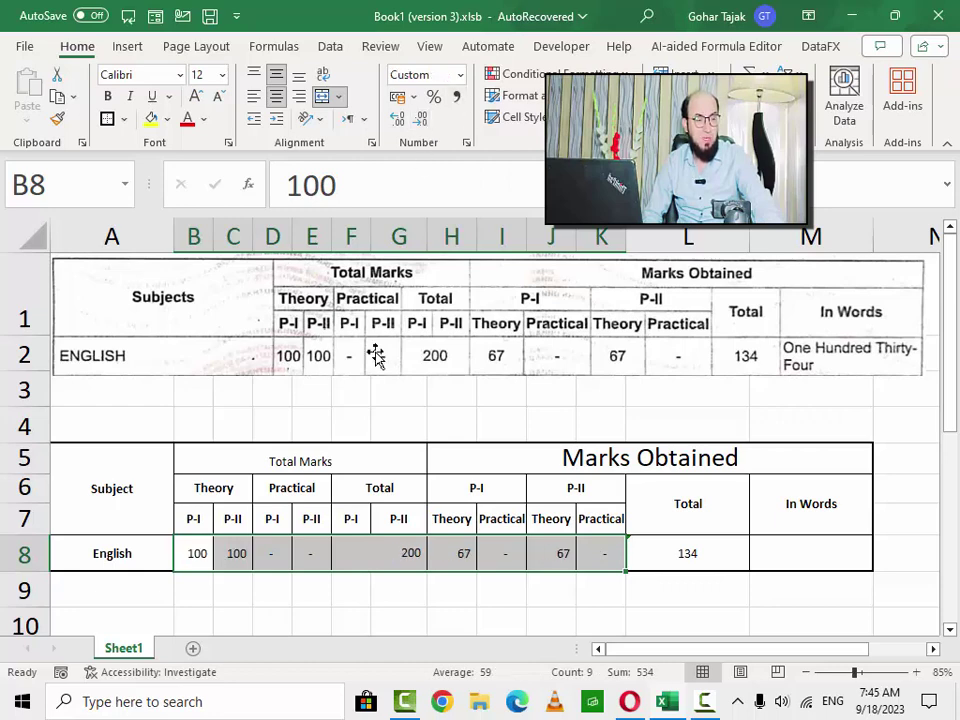
pyautogui.click(393, 589)
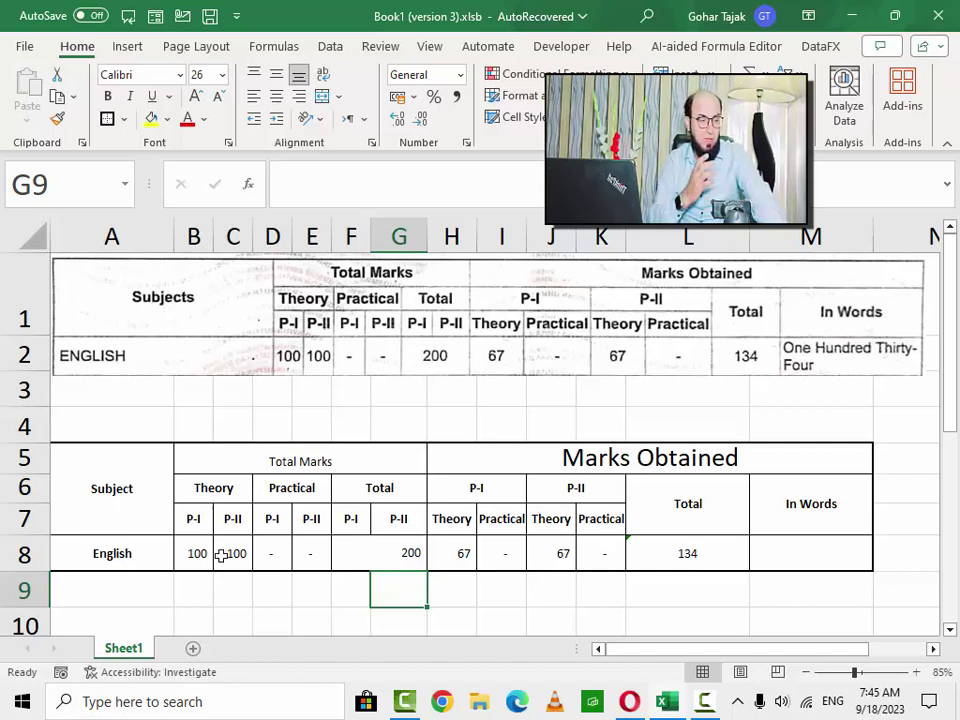
pyautogui.moveTo(199, 553); pyautogui.dragTo(668, 557)
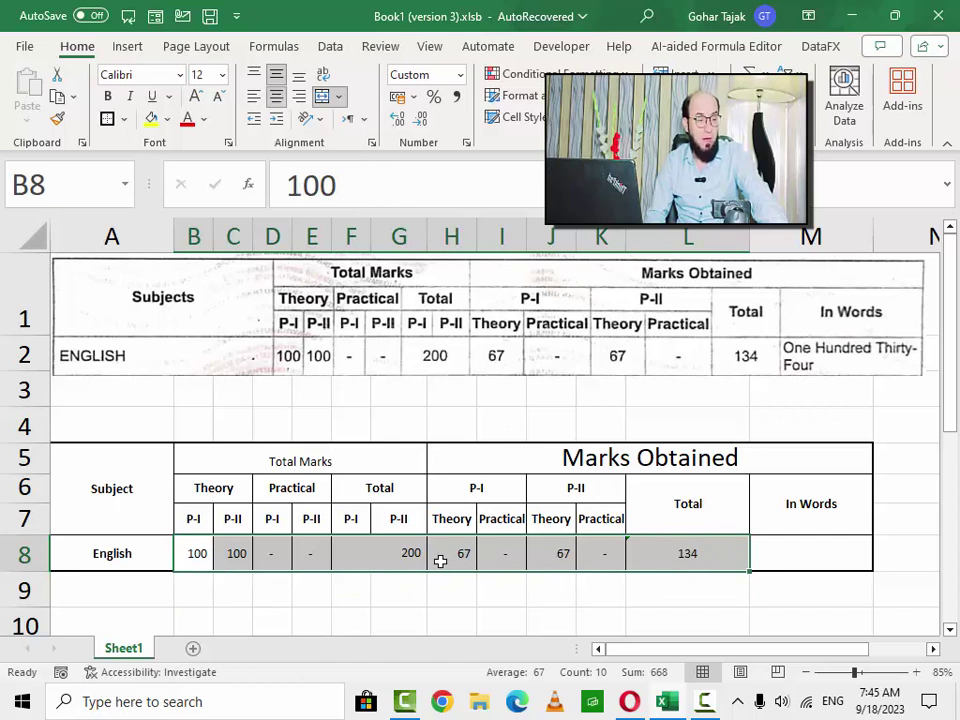
pyautogui.click(395, 562)
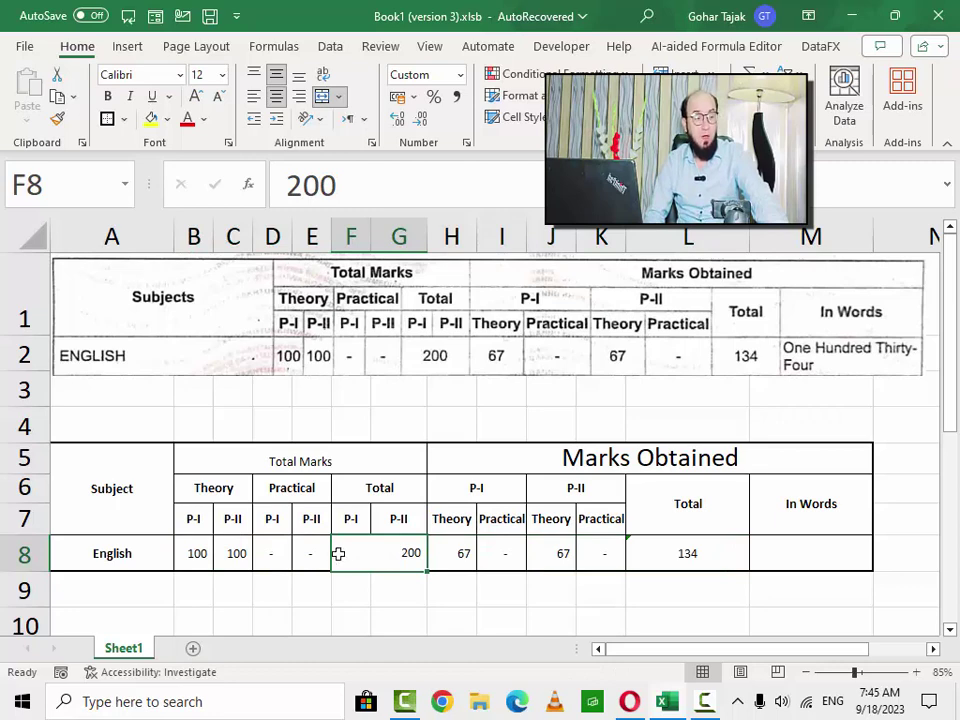
# Make all the table headings in A5:M7 bold
pyautogui.moveTo(129, 461); pyautogui.dragTo(617, 487)
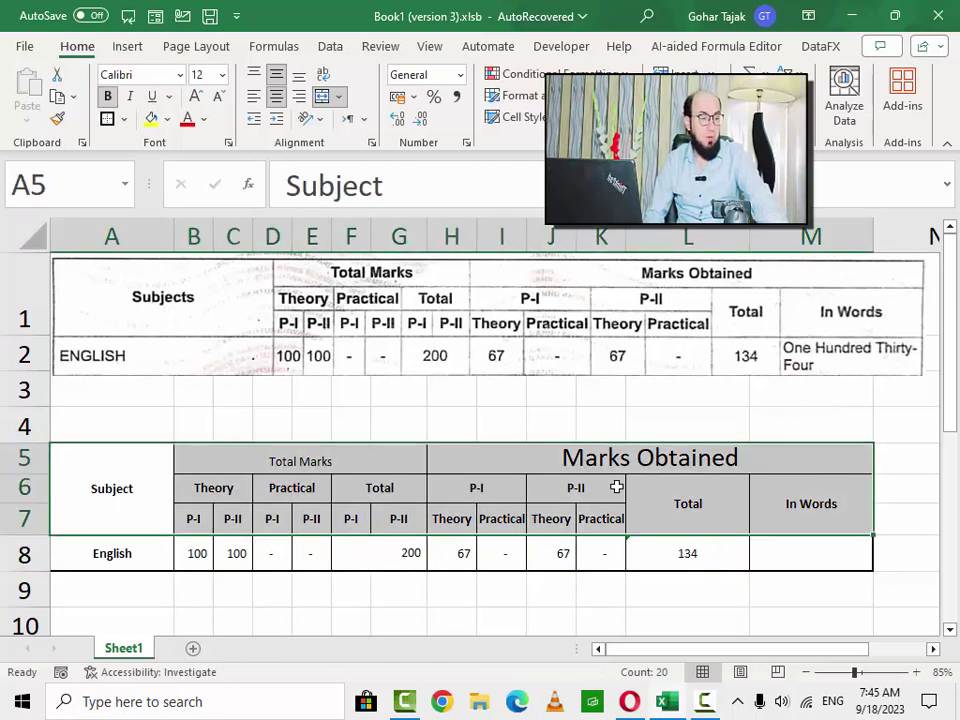
pyautogui.hotkey('ctrl', 'b')
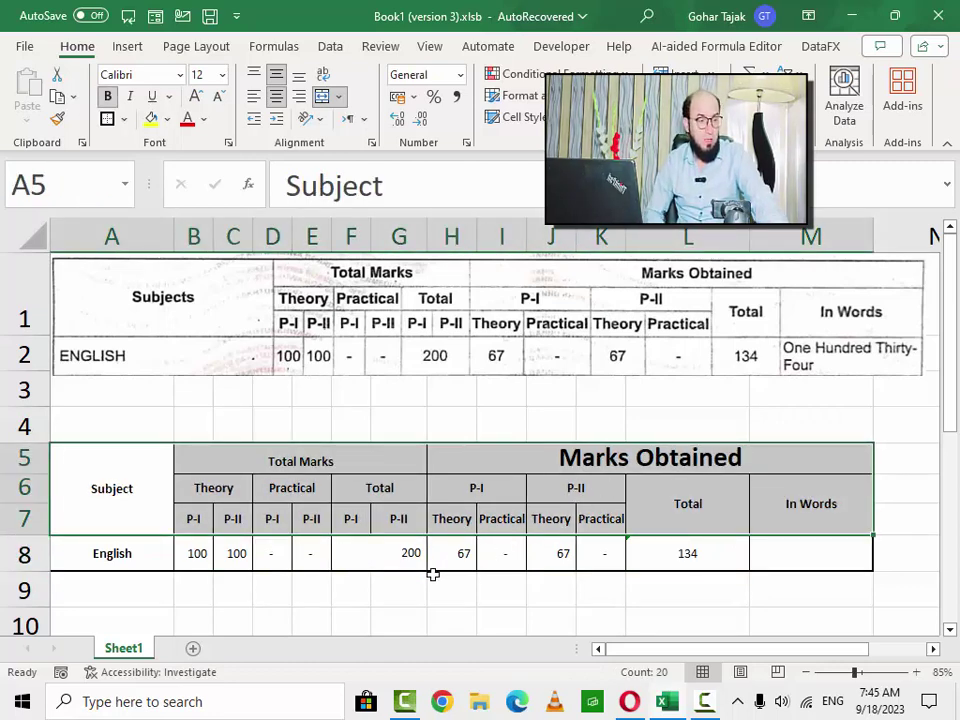
pyautogui.click(349, 581)
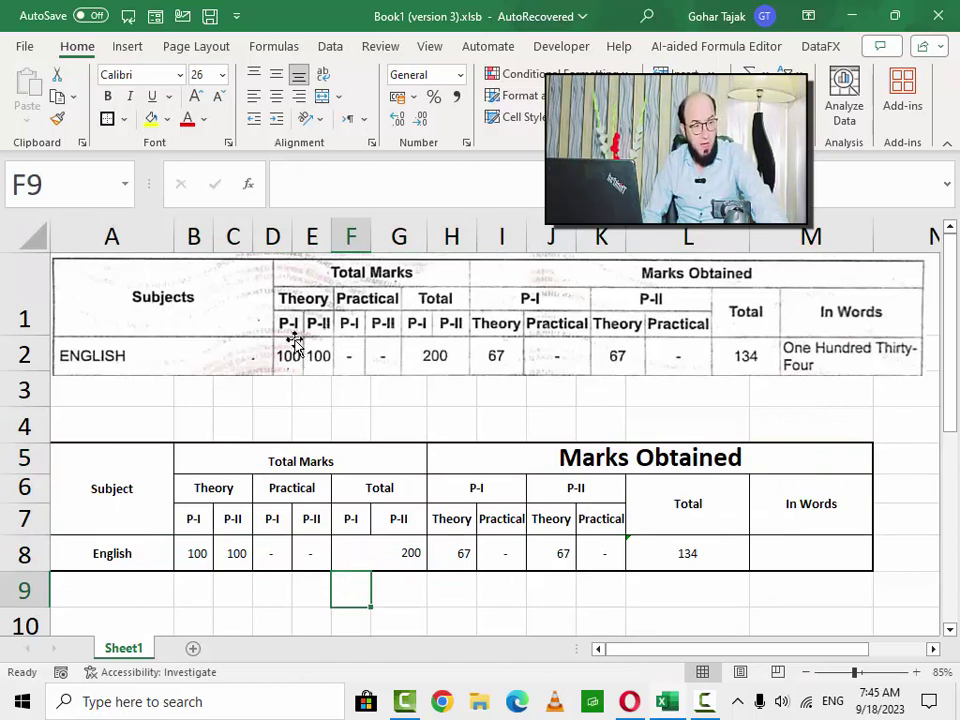
# Widen column A to match the pictured Subjects column, and narrow columns C, E and G toward the picture's proportions
pyautogui.moveTo(174, 237); pyautogui.dragTo(274, 246)
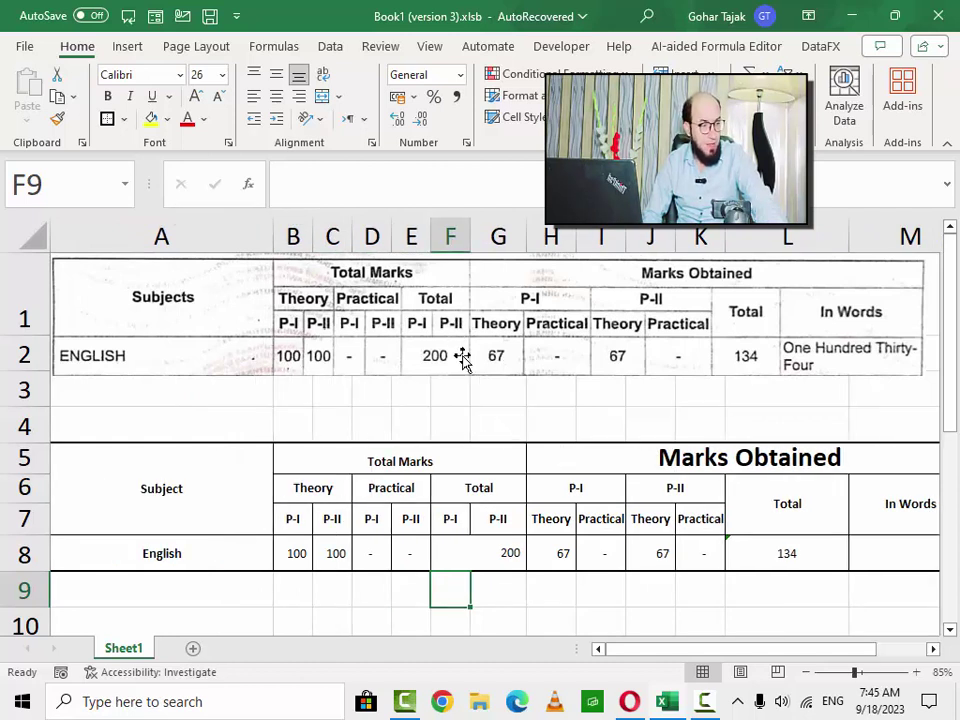
pyautogui.moveTo(527, 237); pyautogui.dragTo(510, 237)
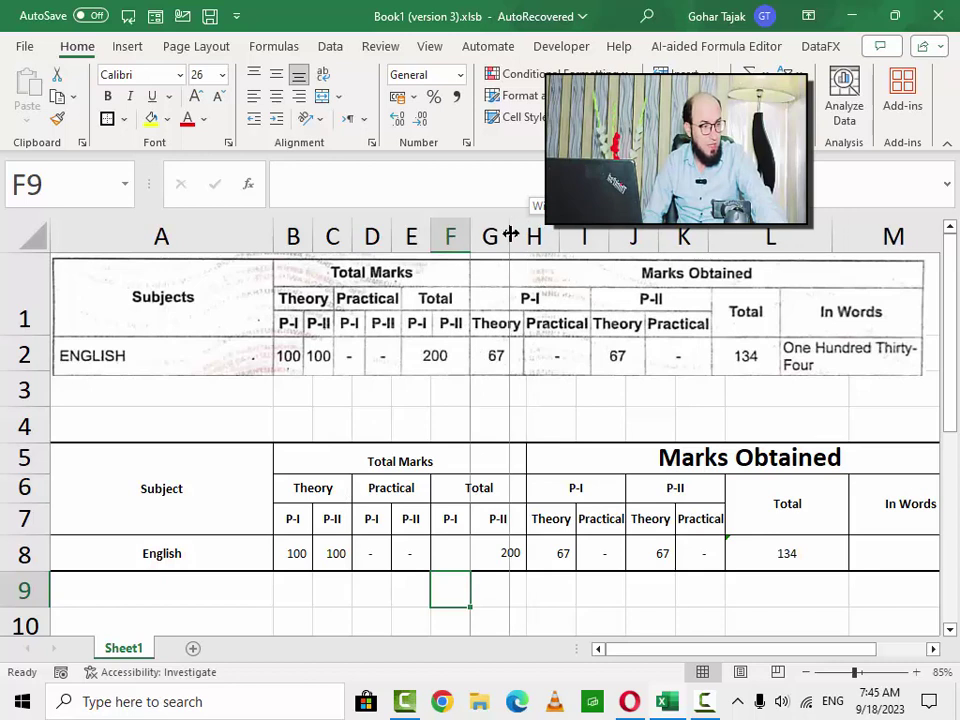
pyautogui.moveTo(430, 237); pyautogui.dragTo(420, 237)
pyautogui.moveTo(352, 237); pyautogui.dragTo(347, 237)
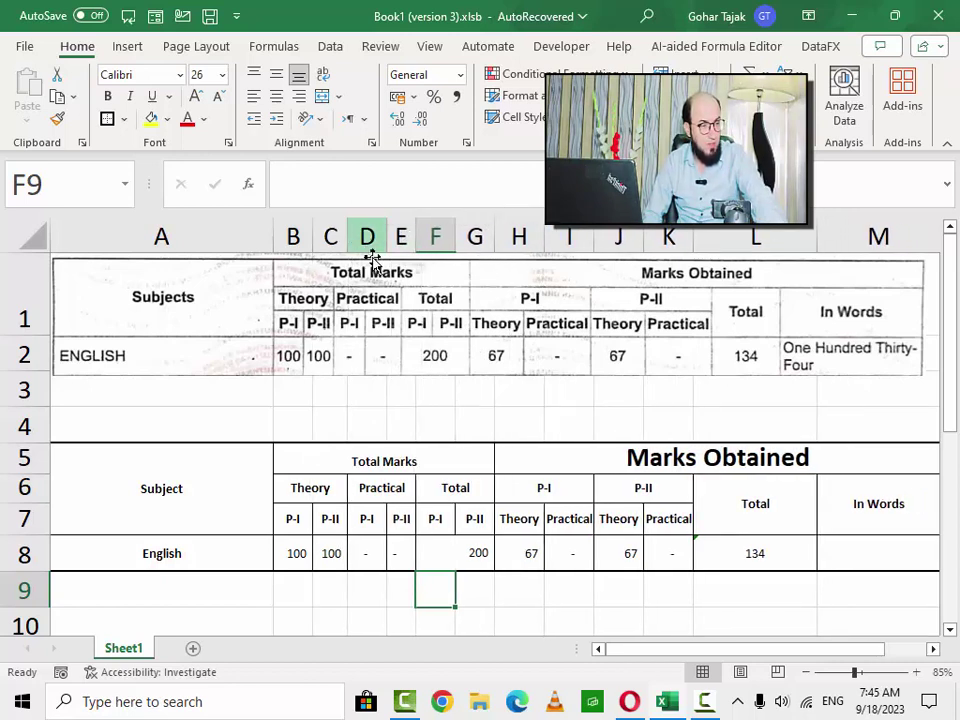
pyautogui.moveTo(498, 243); pyautogui.dragTo(468, 238)
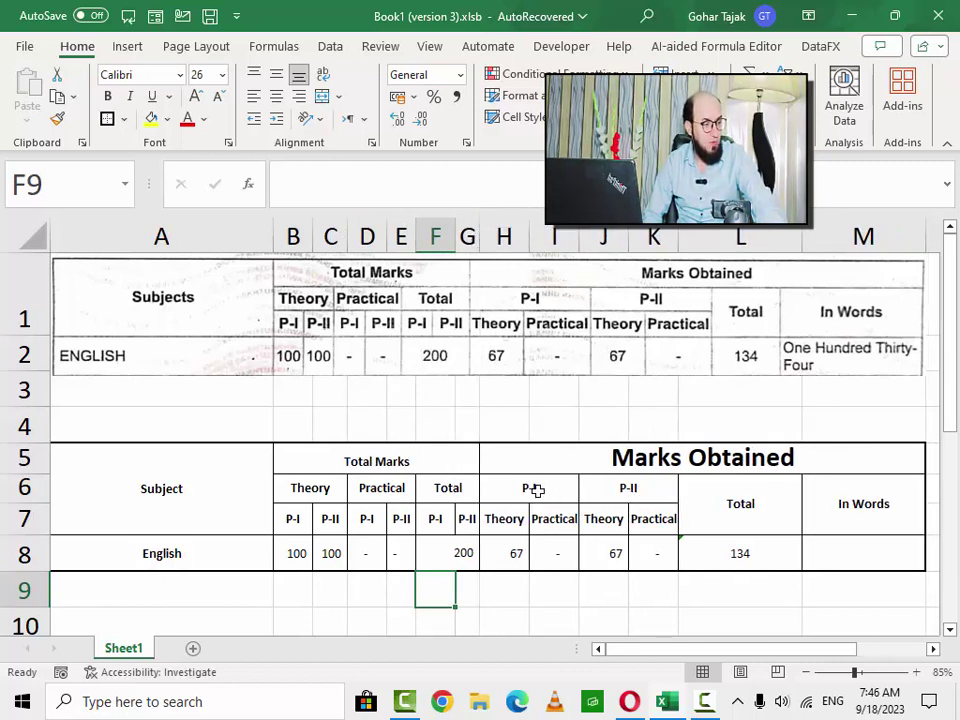
pyautogui.click(434, 368)
pyautogui.click(428, 467)
pyautogui.moveTo(231, 471); pyautogui.dragTo(663, 553)
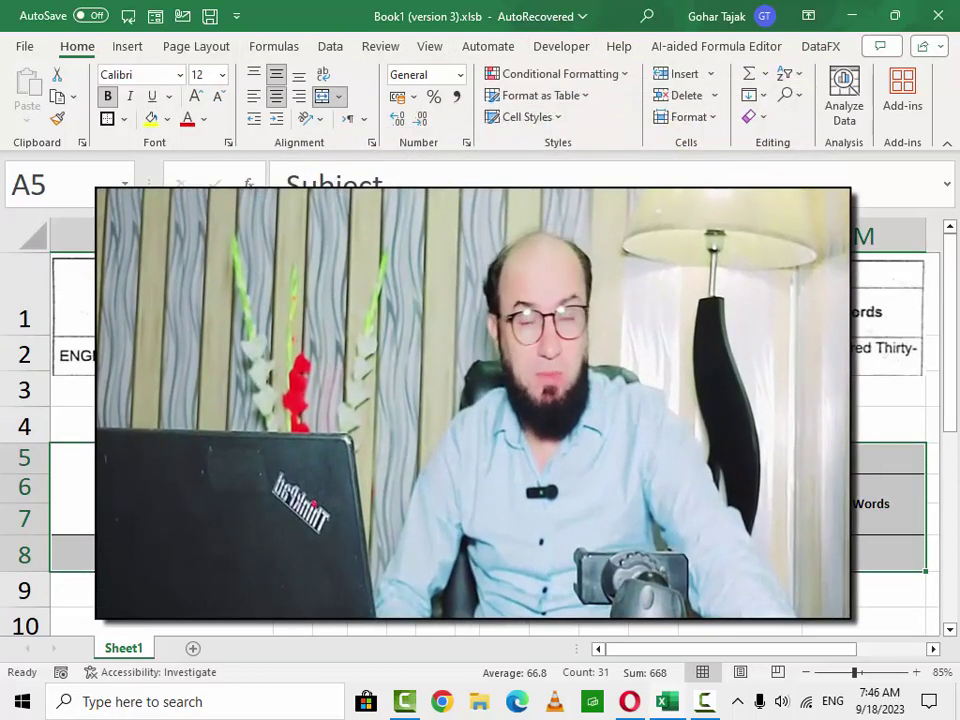
pyautogui.moveTo(150, 490); pyautogui.dragTo(700, 553)
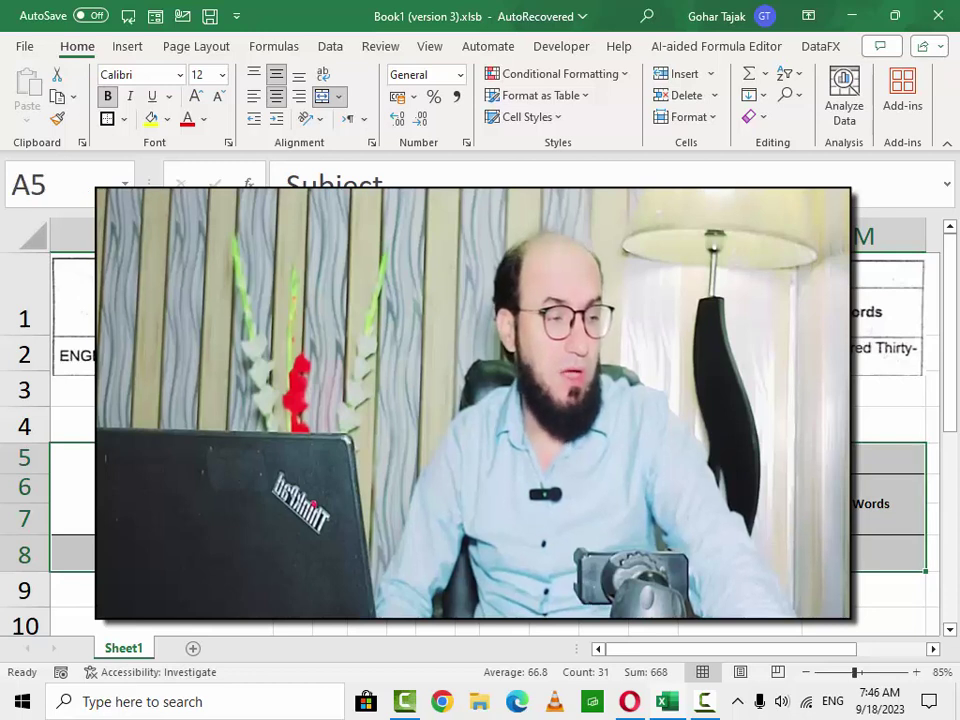